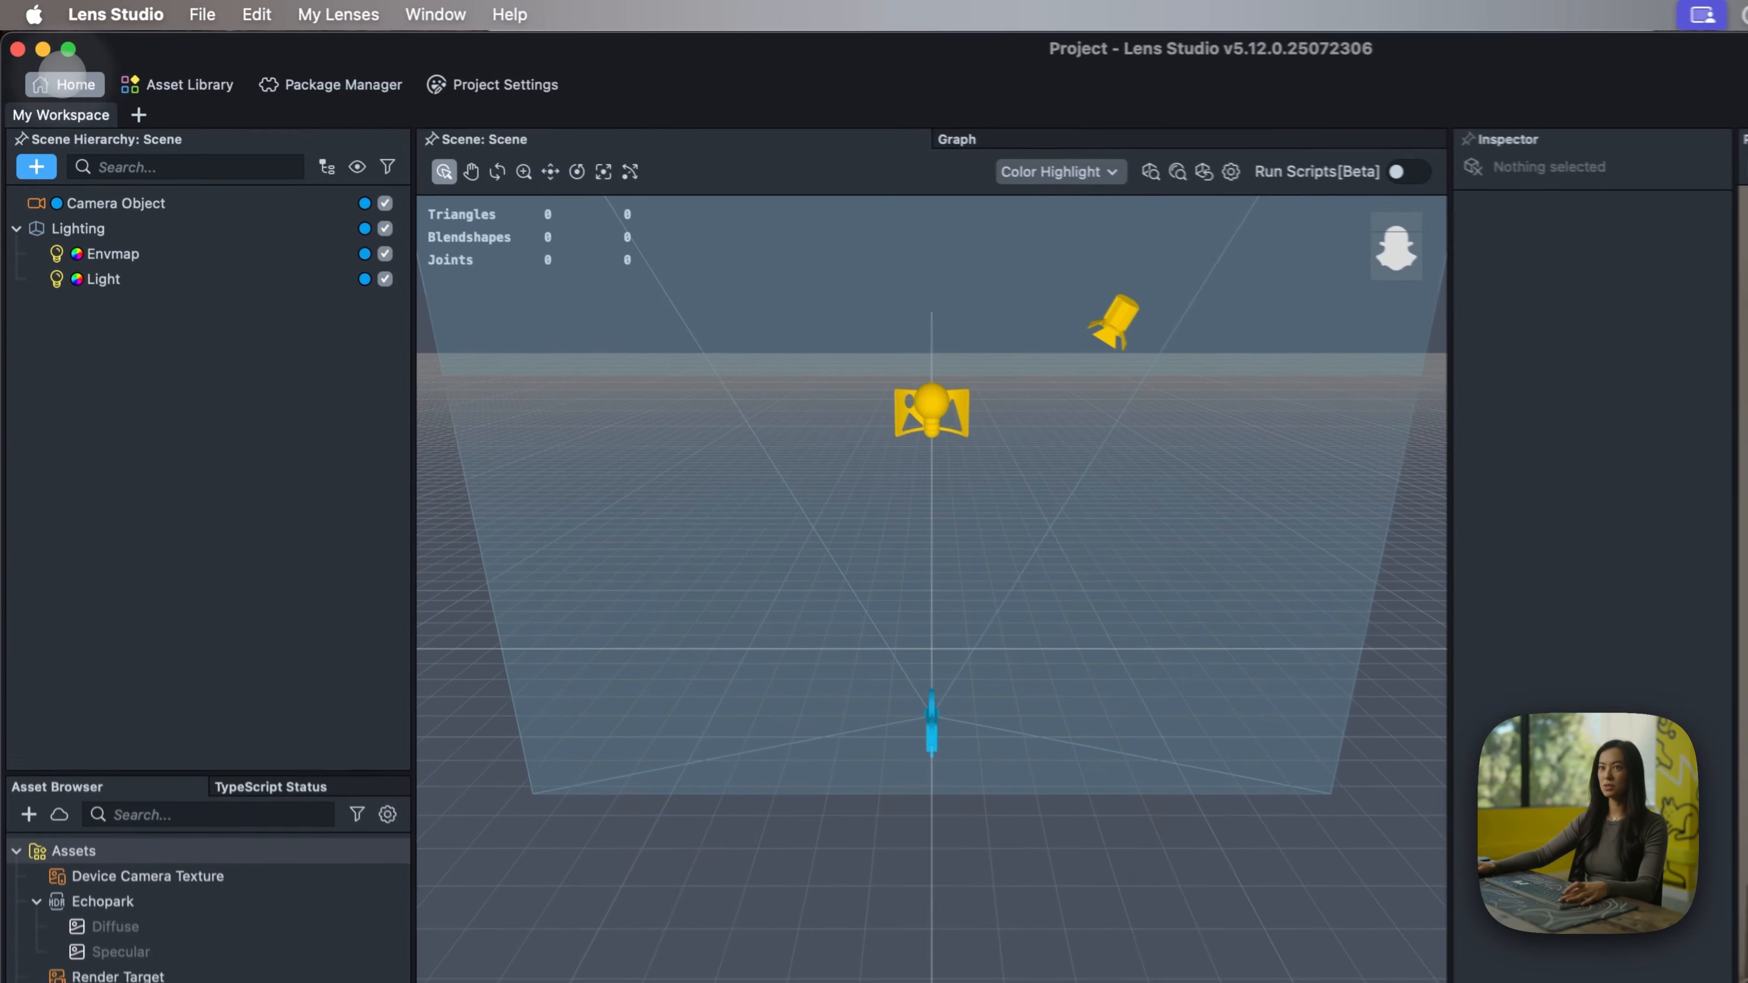
- Create a new Spectacles project from the Base Template starter
click(63, 77)
click(1413, 486)
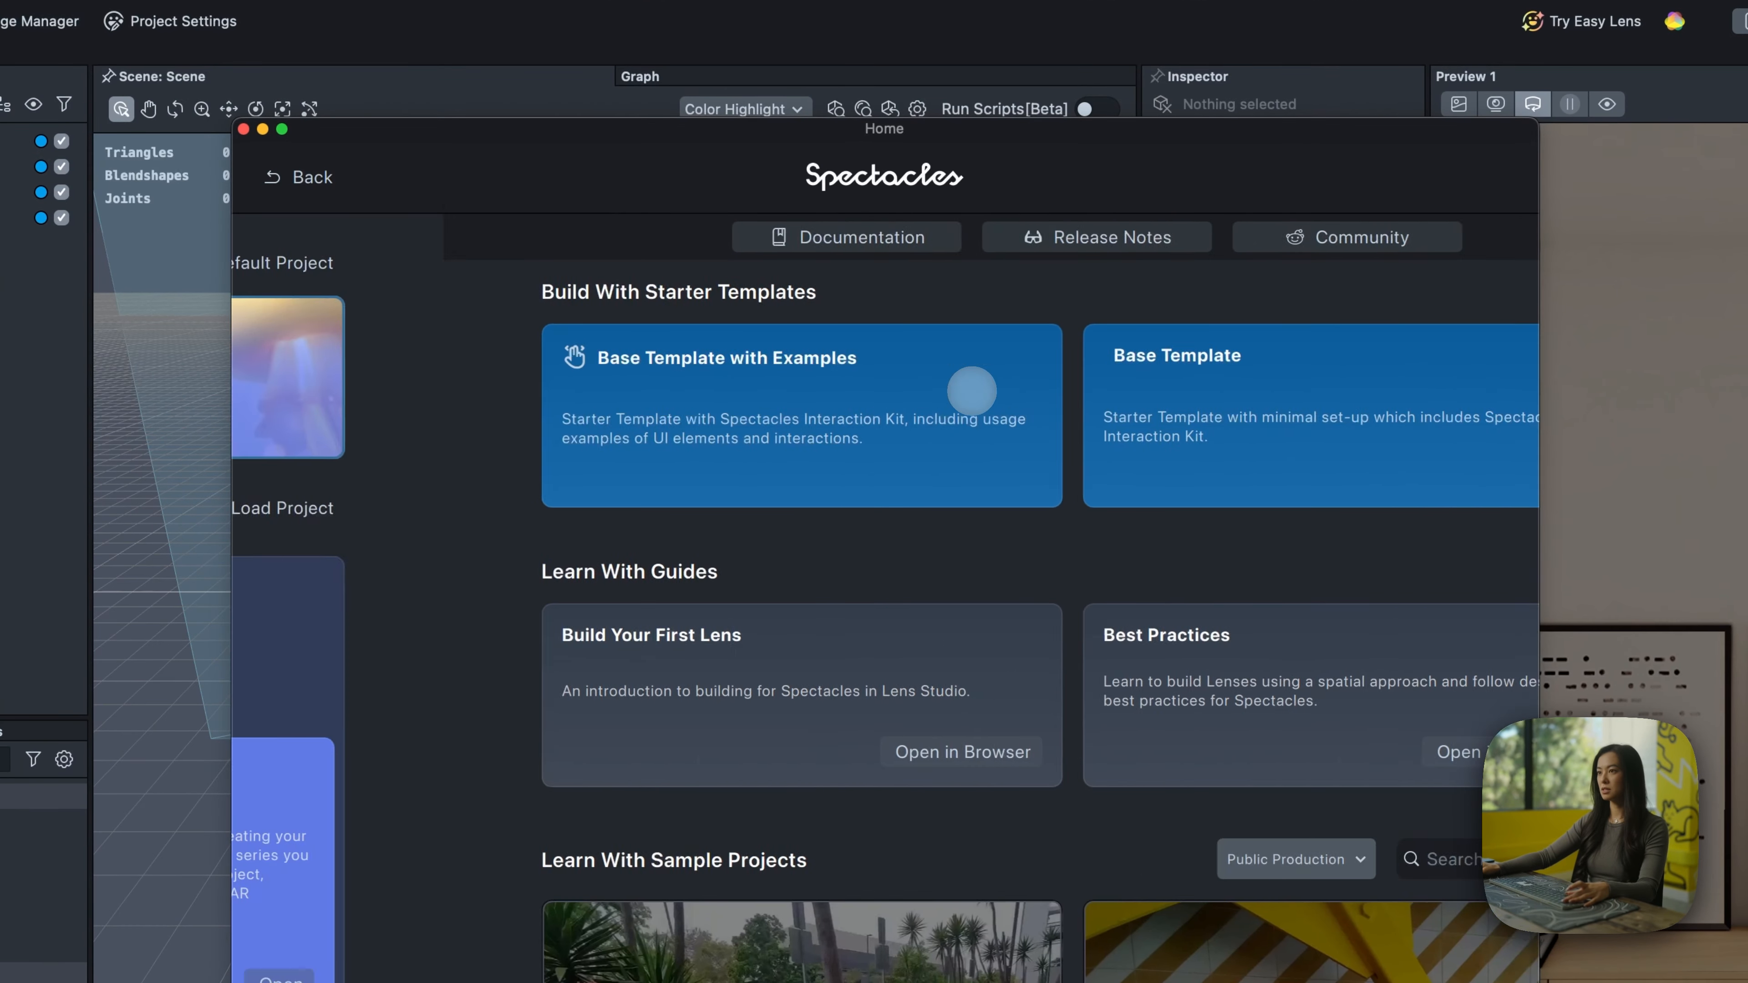
click(1091, 423)
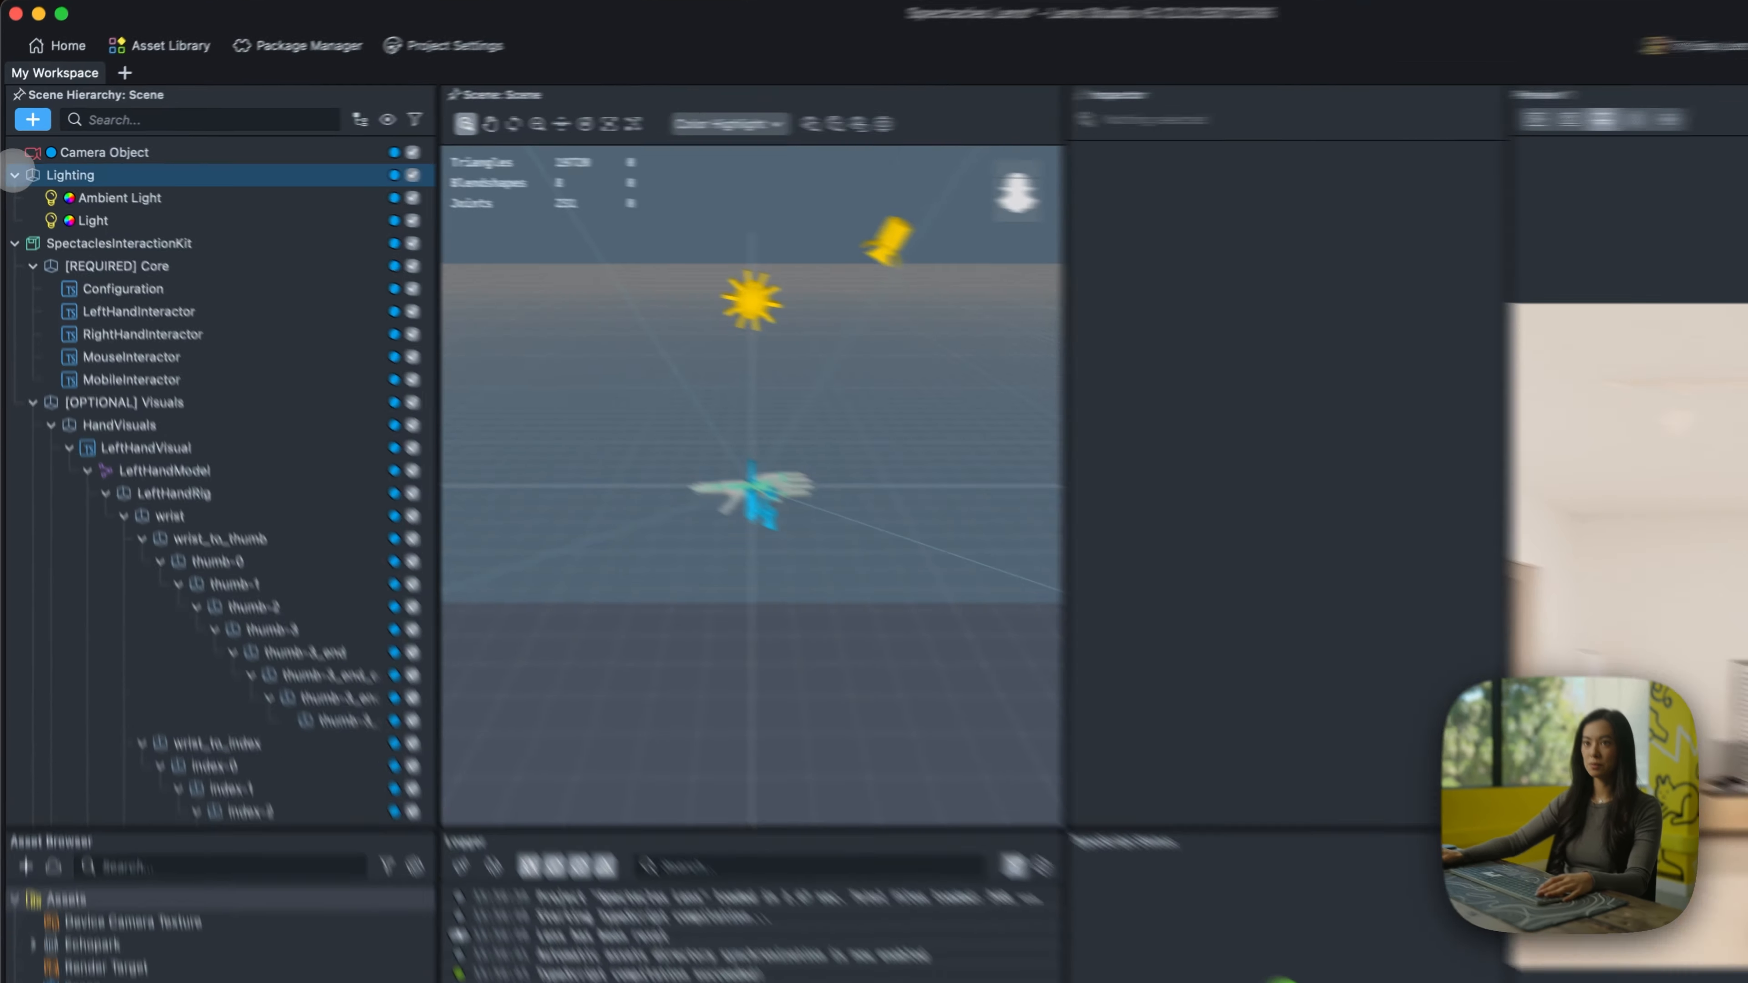
- Collapse the Lighting and SpectaclesInteractionKit hierarchies, and import Interactable Helper from the Asset Library's Spectacles category
click(12, 165)
click(12, 183)
click(221, 38)
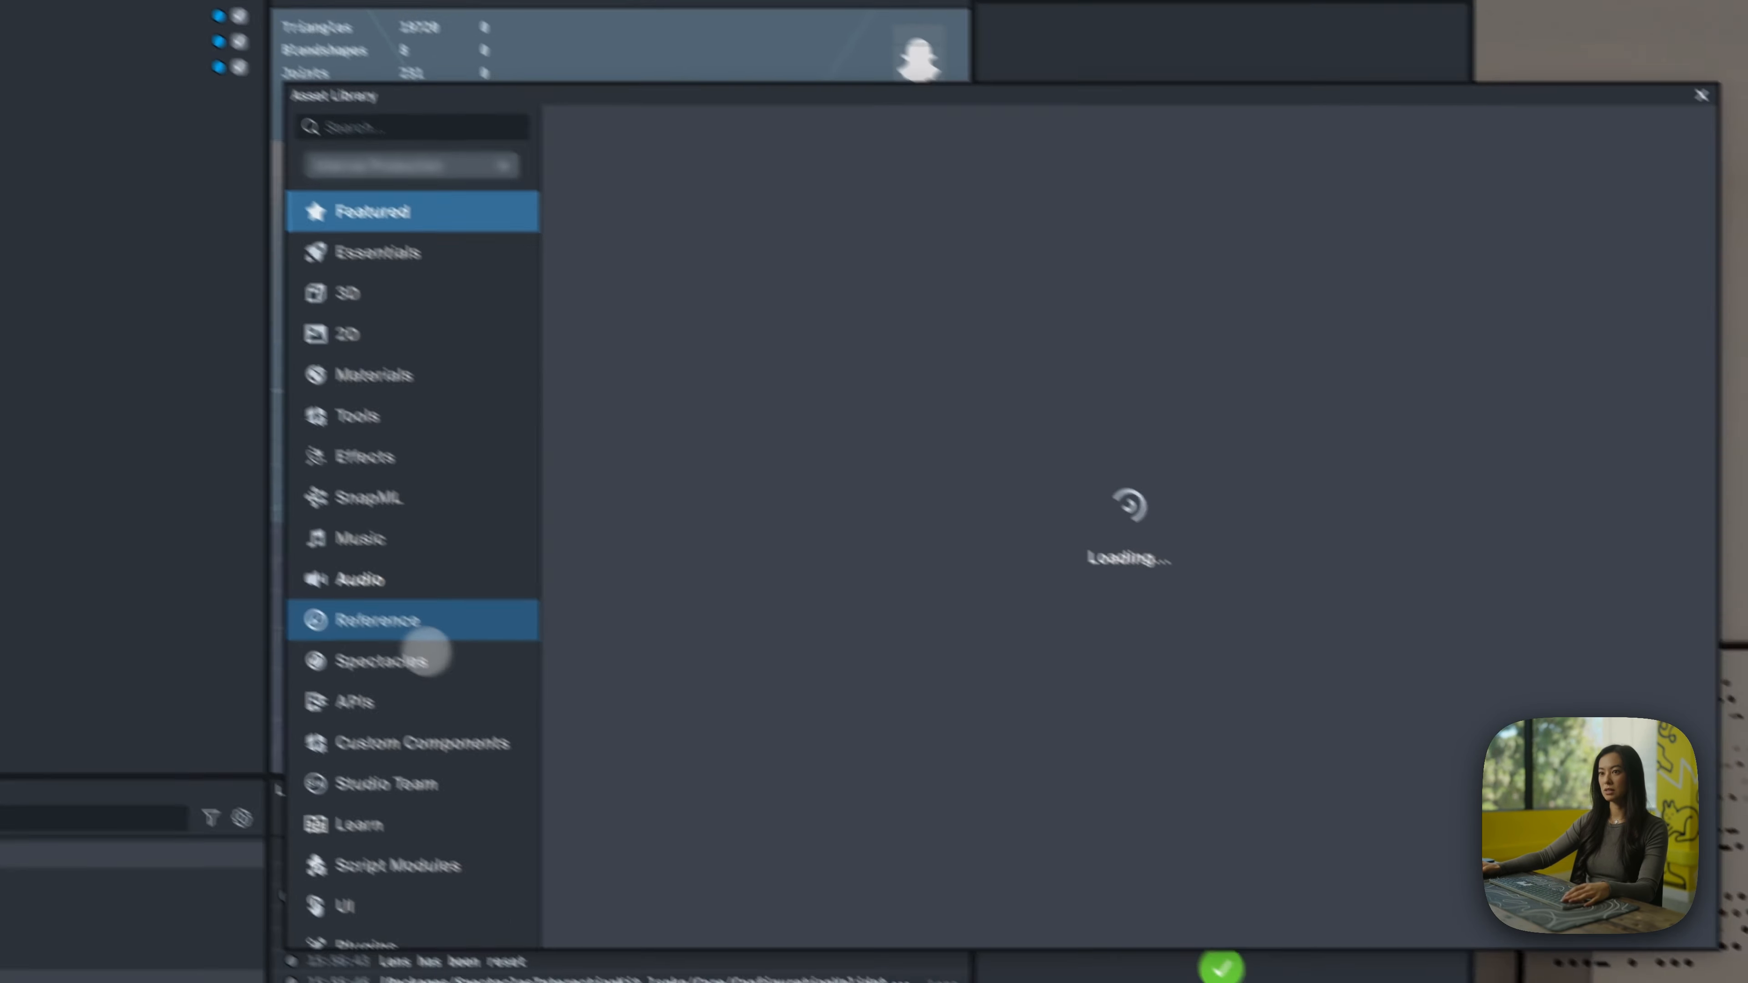
click(413, 660)
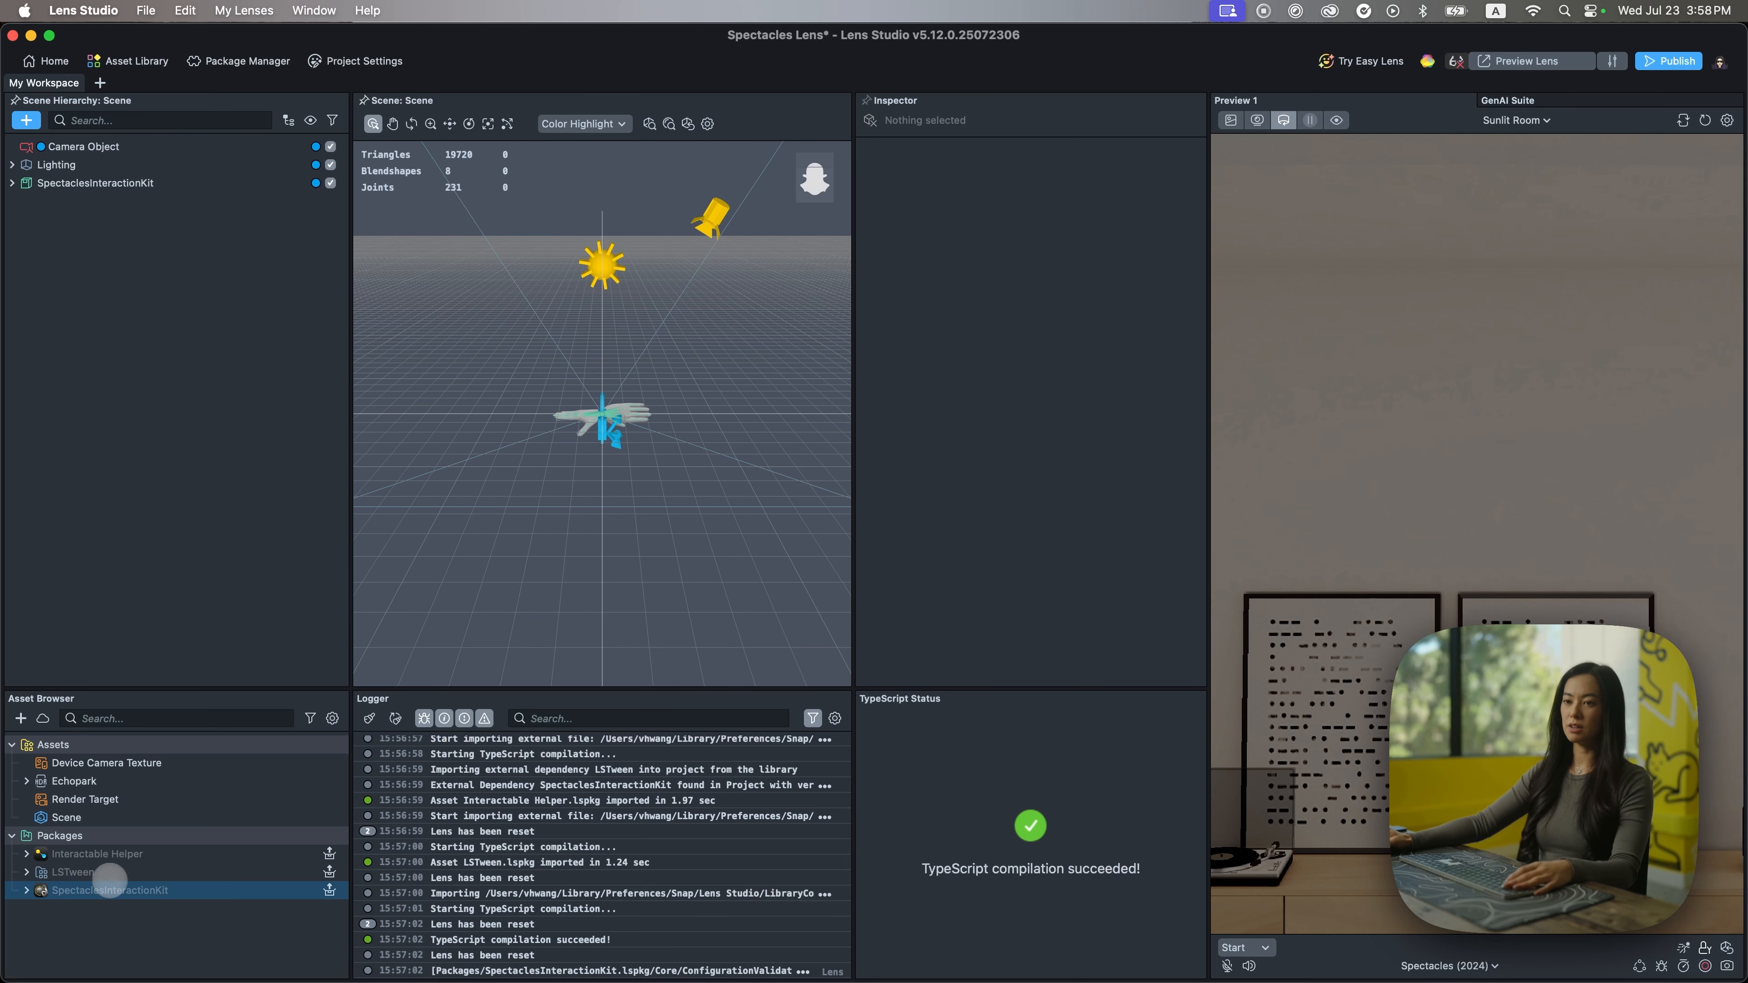
- Expand the Interactable Helper package's Examples folder and add the Examples prefab to the scene hierarchy
click(20, 854)
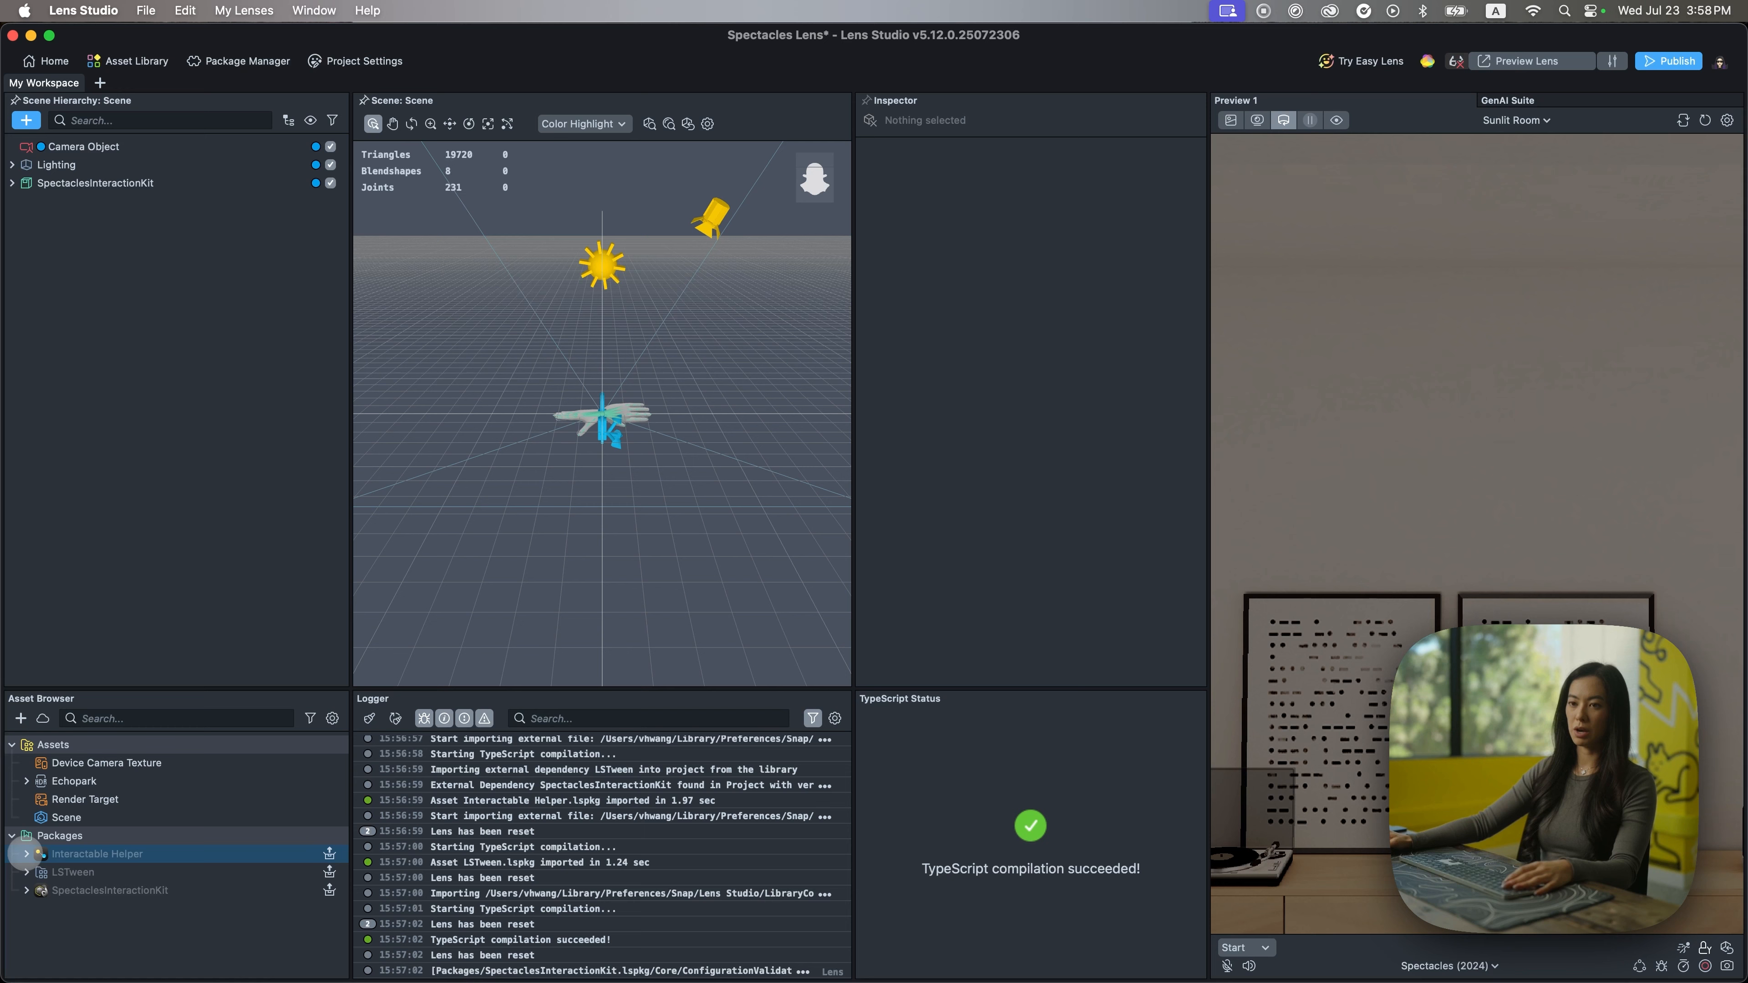
click(26, 854)
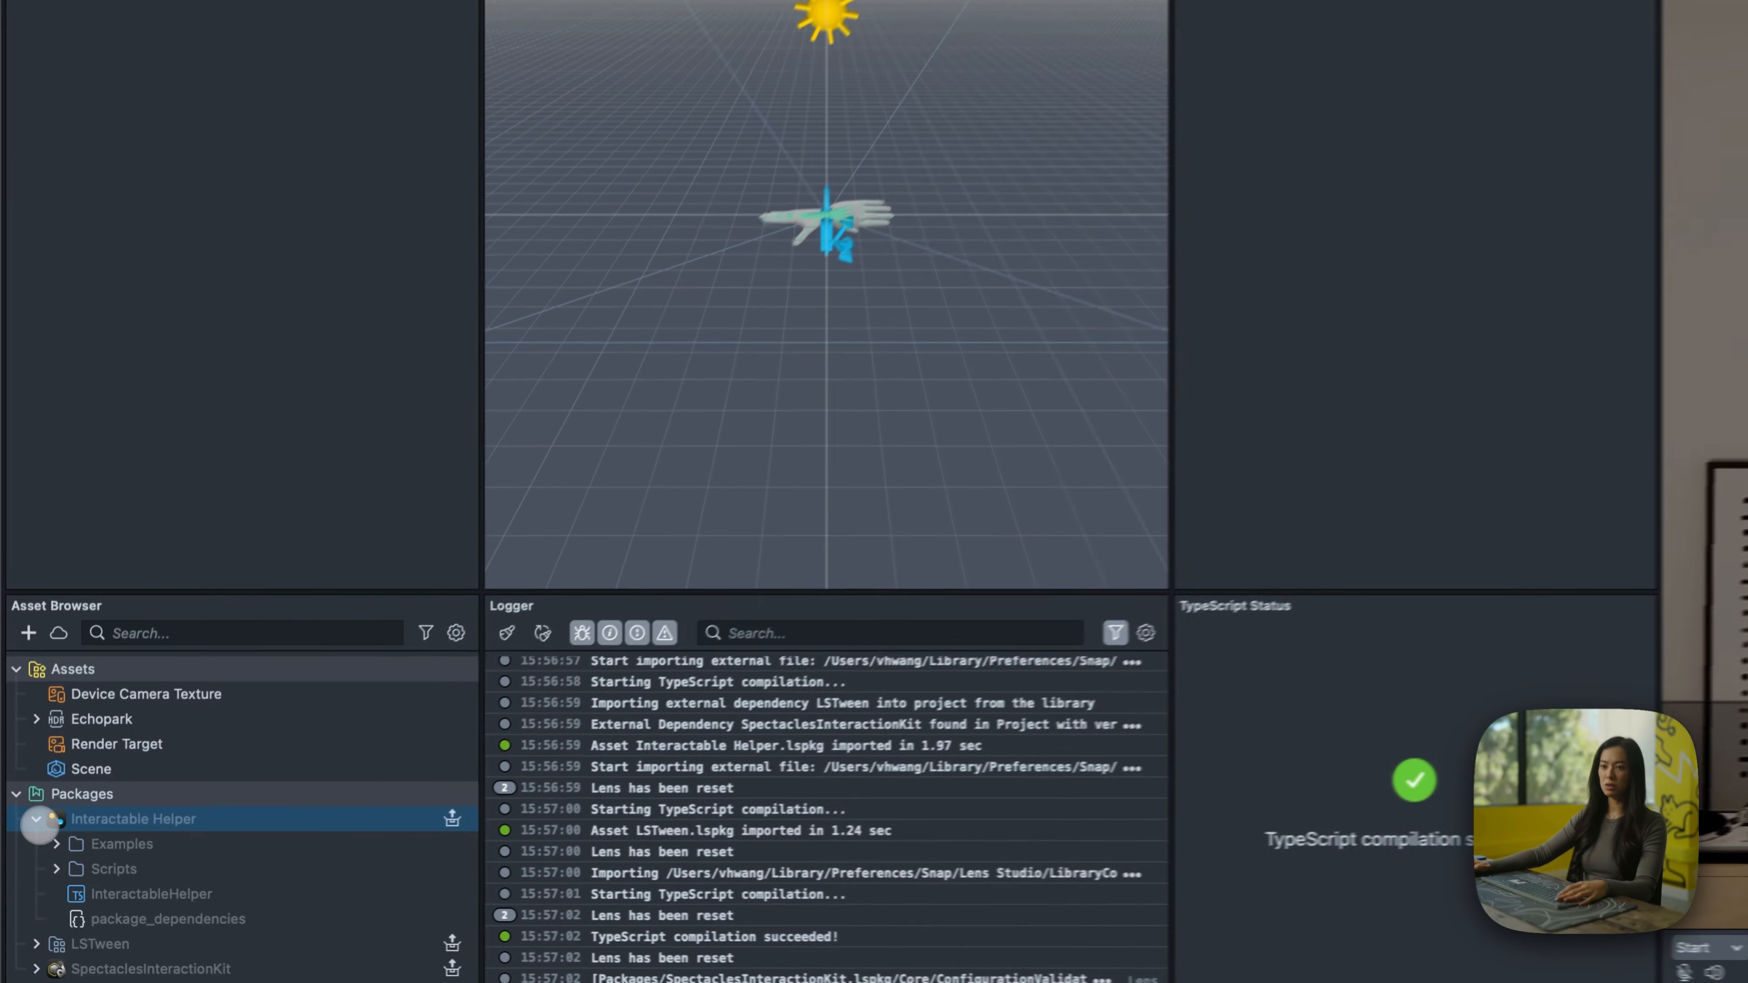
click(135, 923)
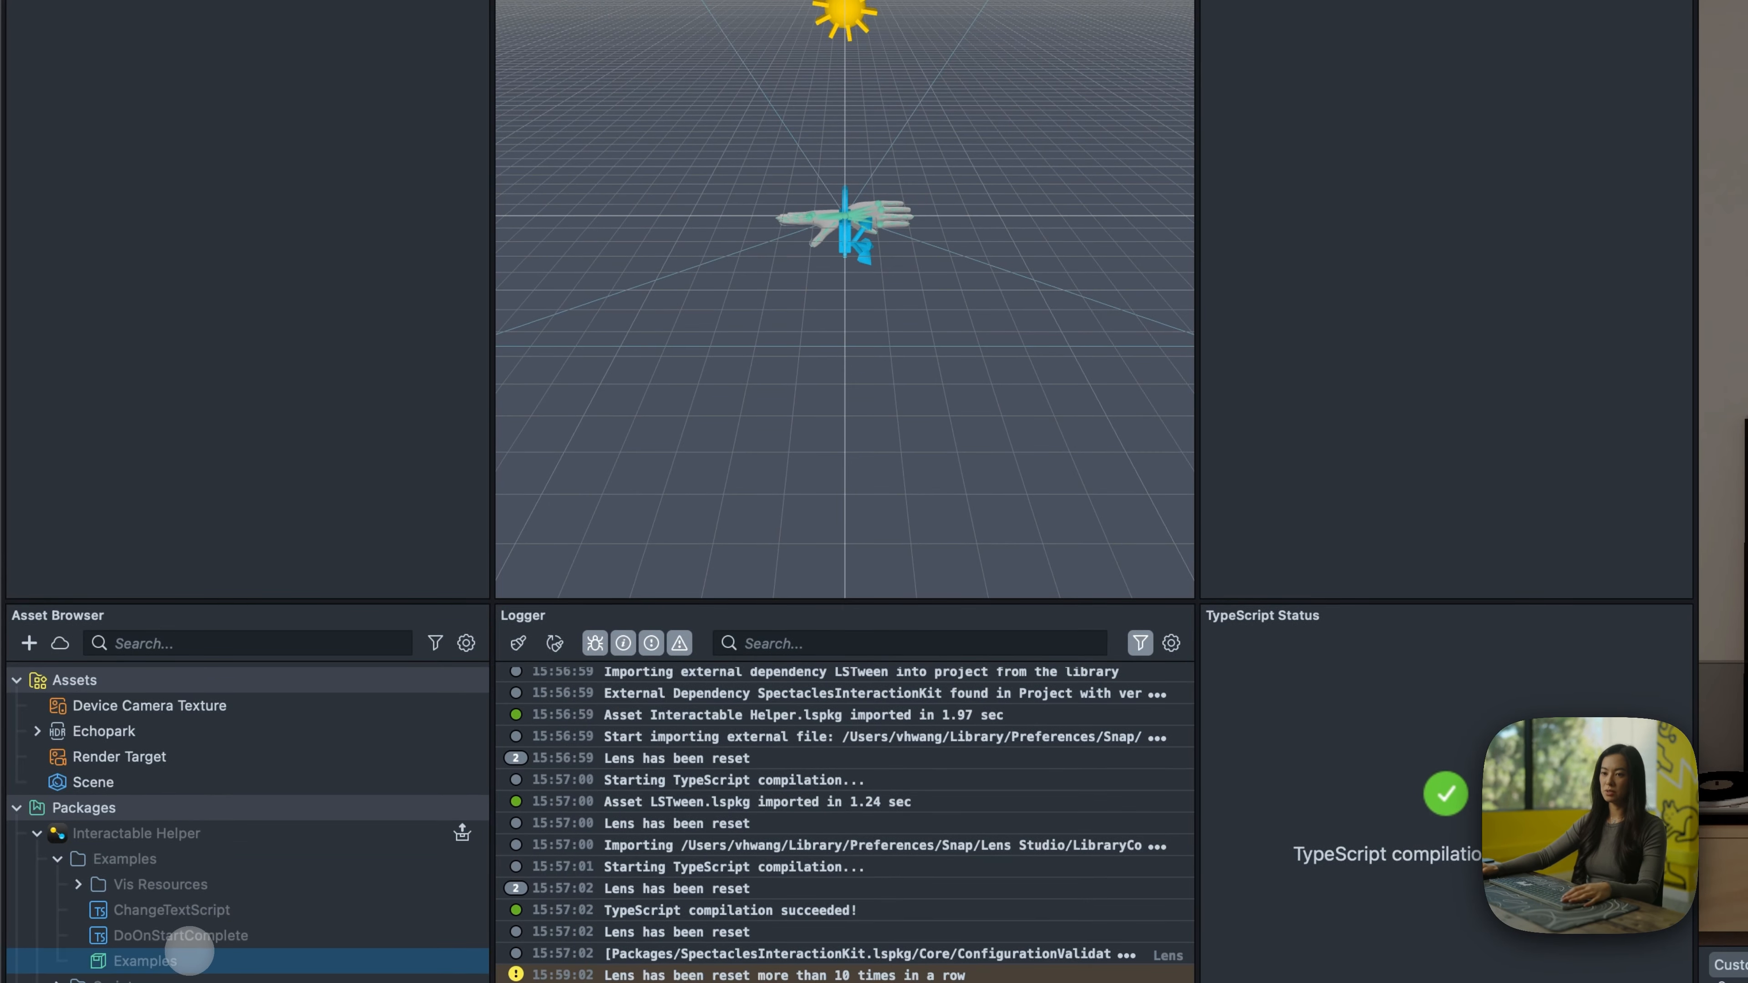
drag(186, 962, 184, 274)
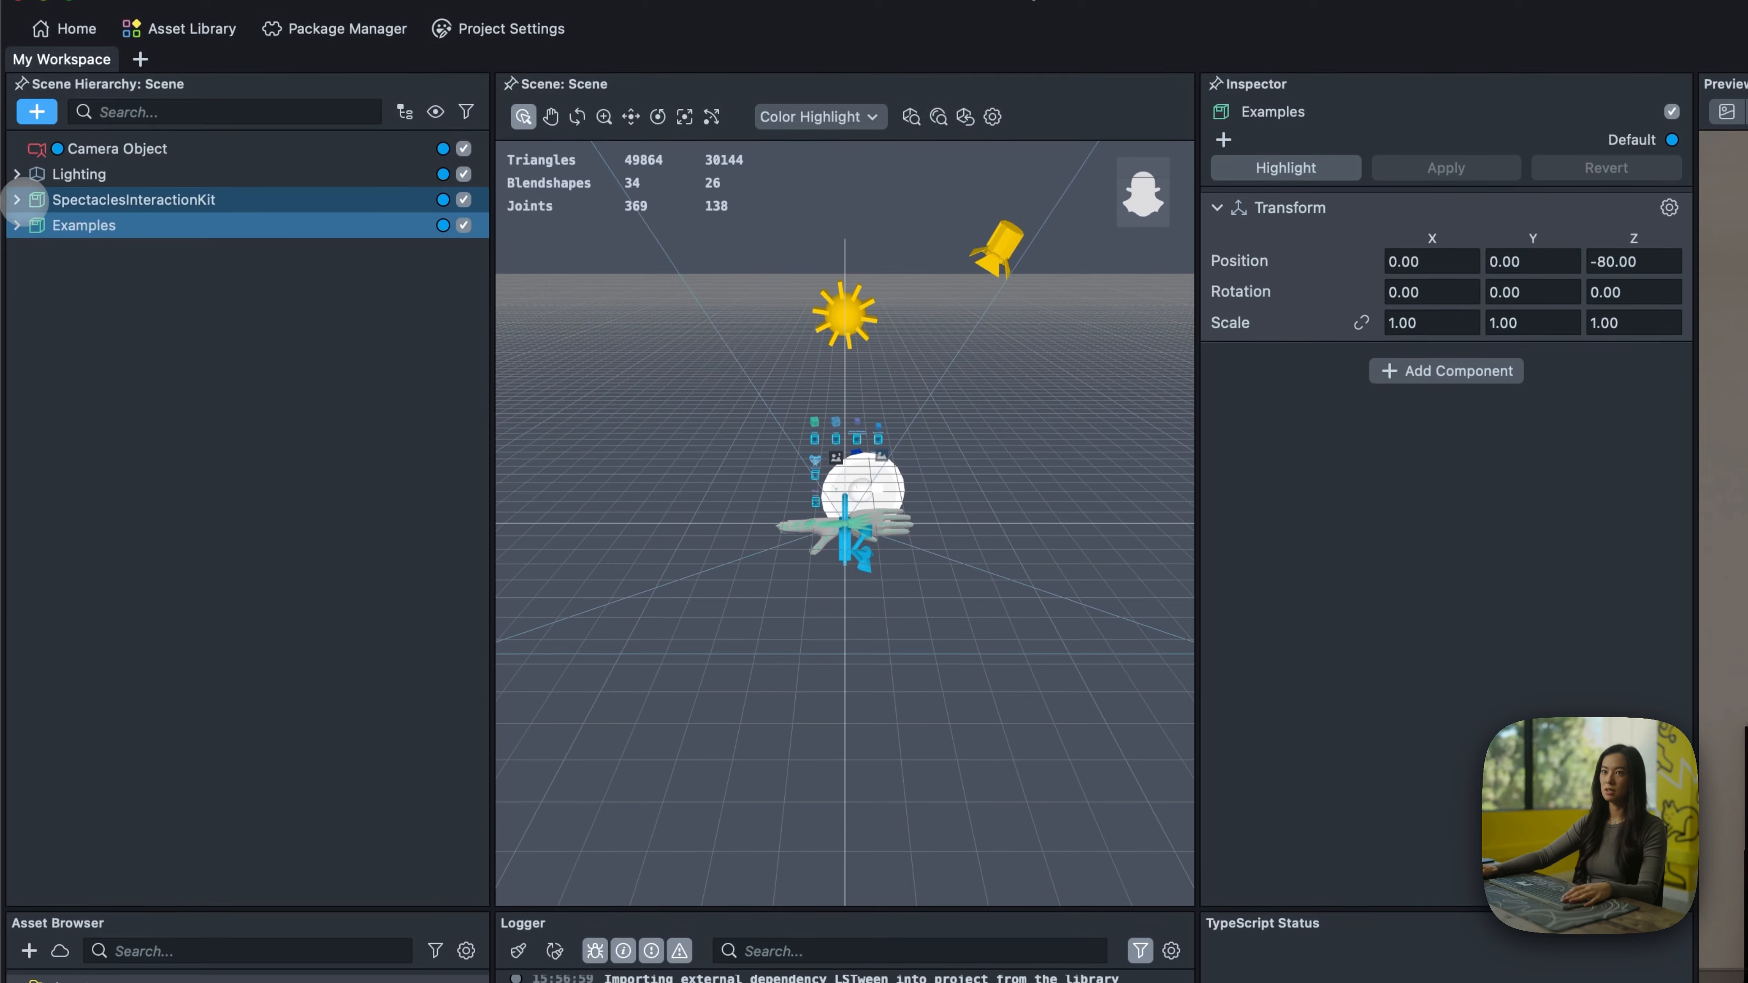
- Examine the Physics Collider and InteractableHelper components on the Interactable inside Set State Example
click(17, 176)
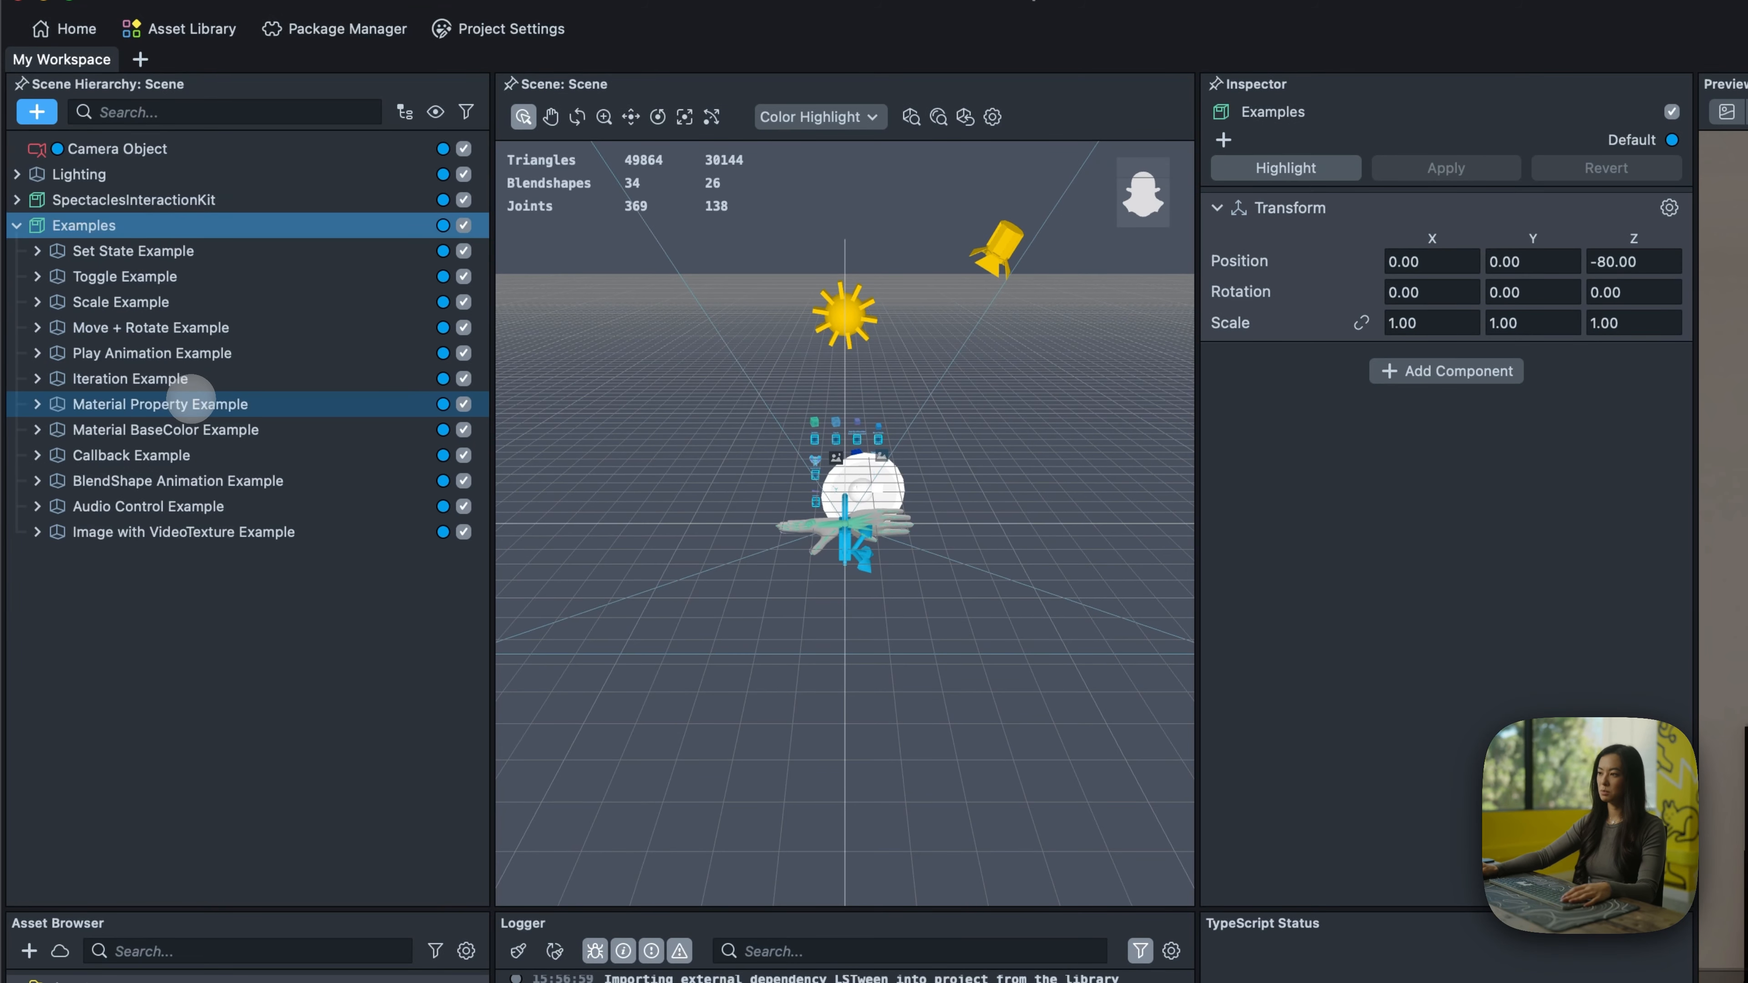
click(37, 251)
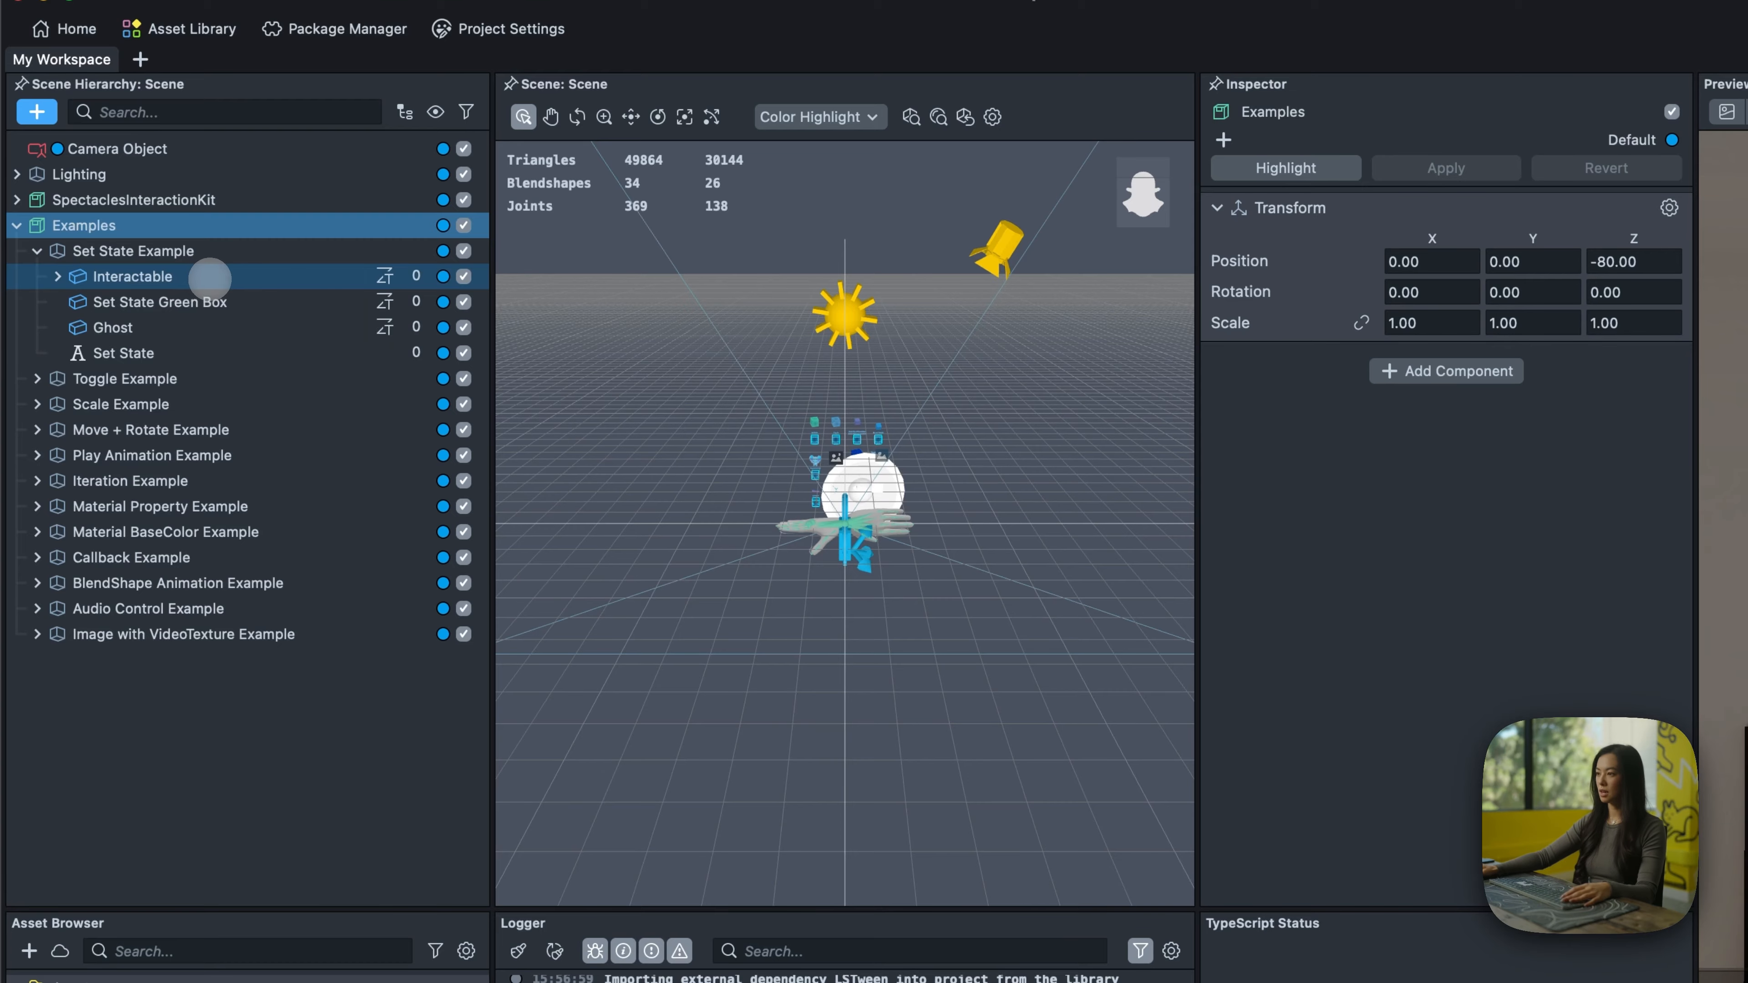
click(210, 279)
scroll(1482, 621, down, 3)
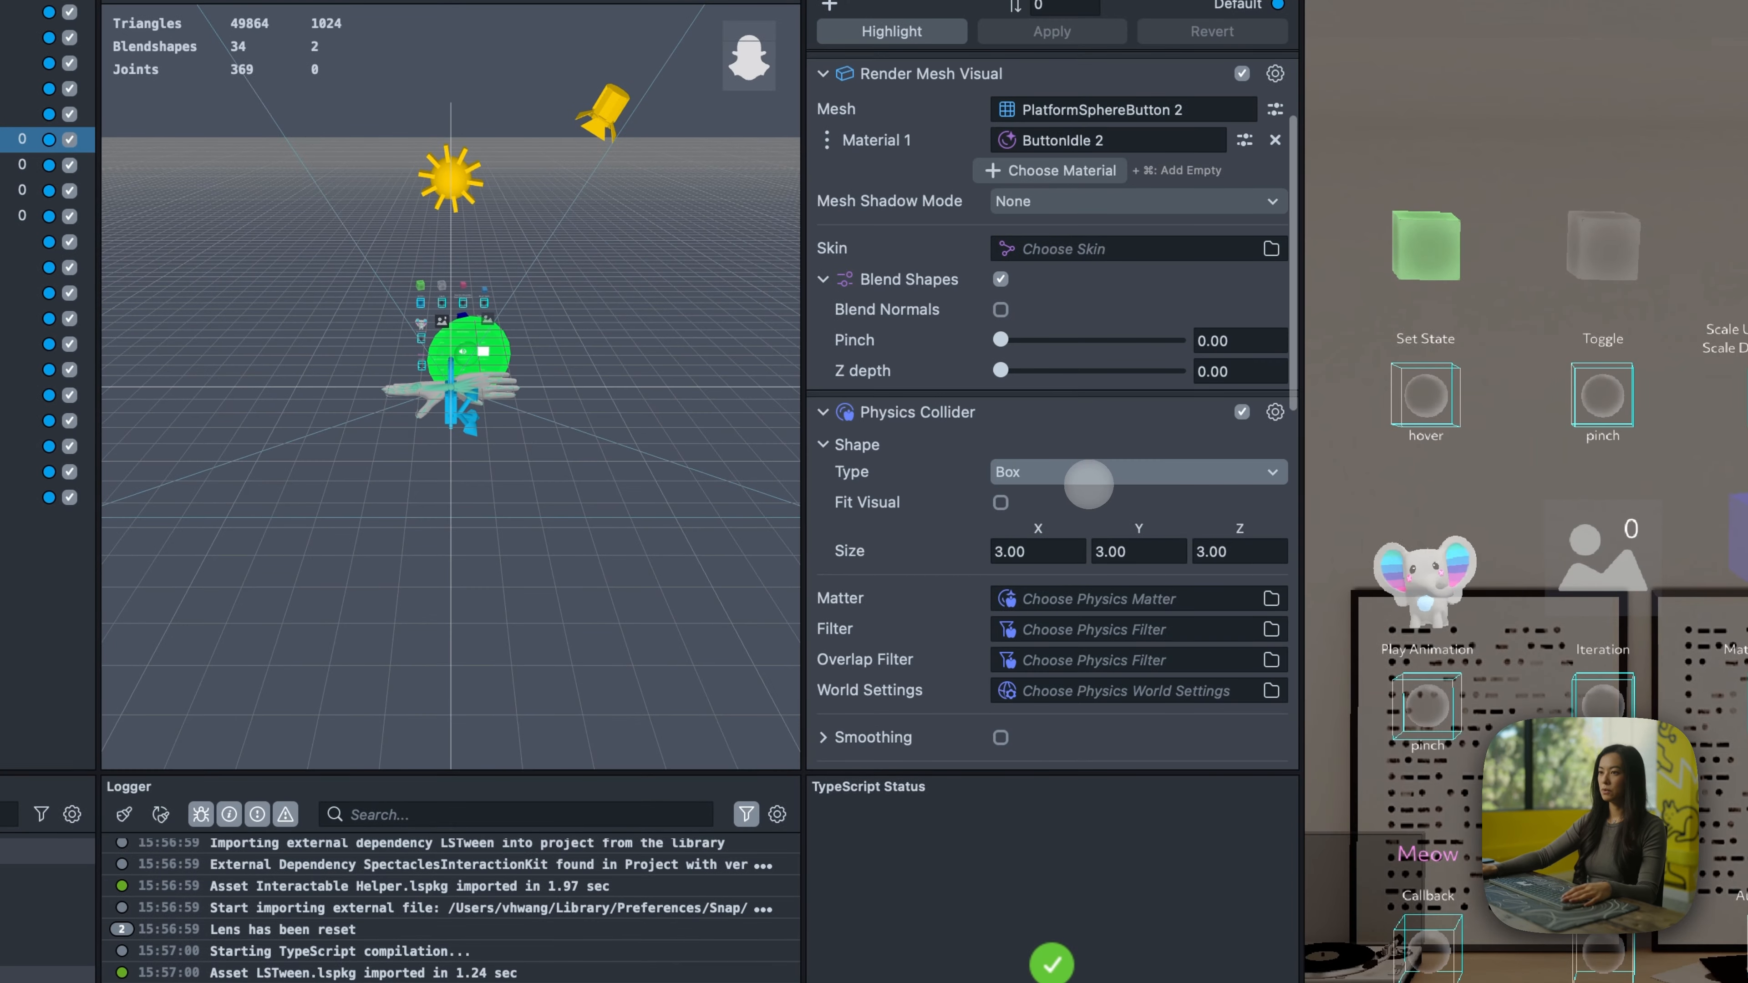
scroll(1089, 484, down, 3)
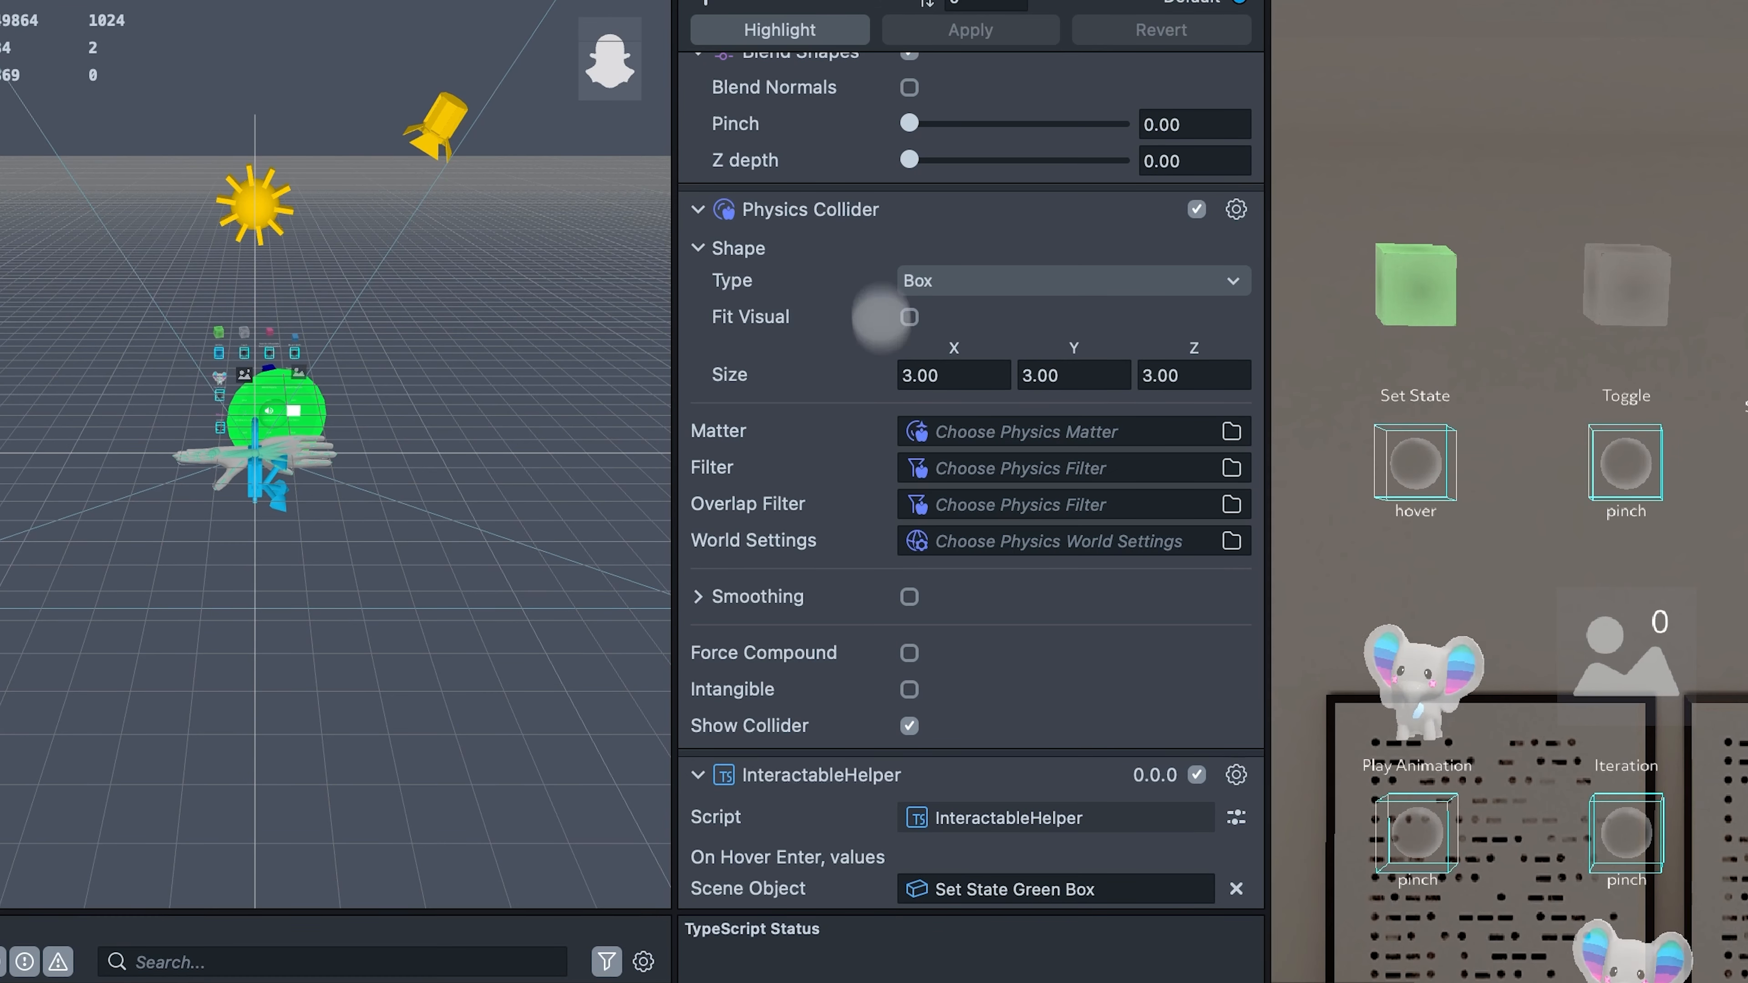
scroll(874, 310, down, 5)
scroll(998, 562, down, 4)
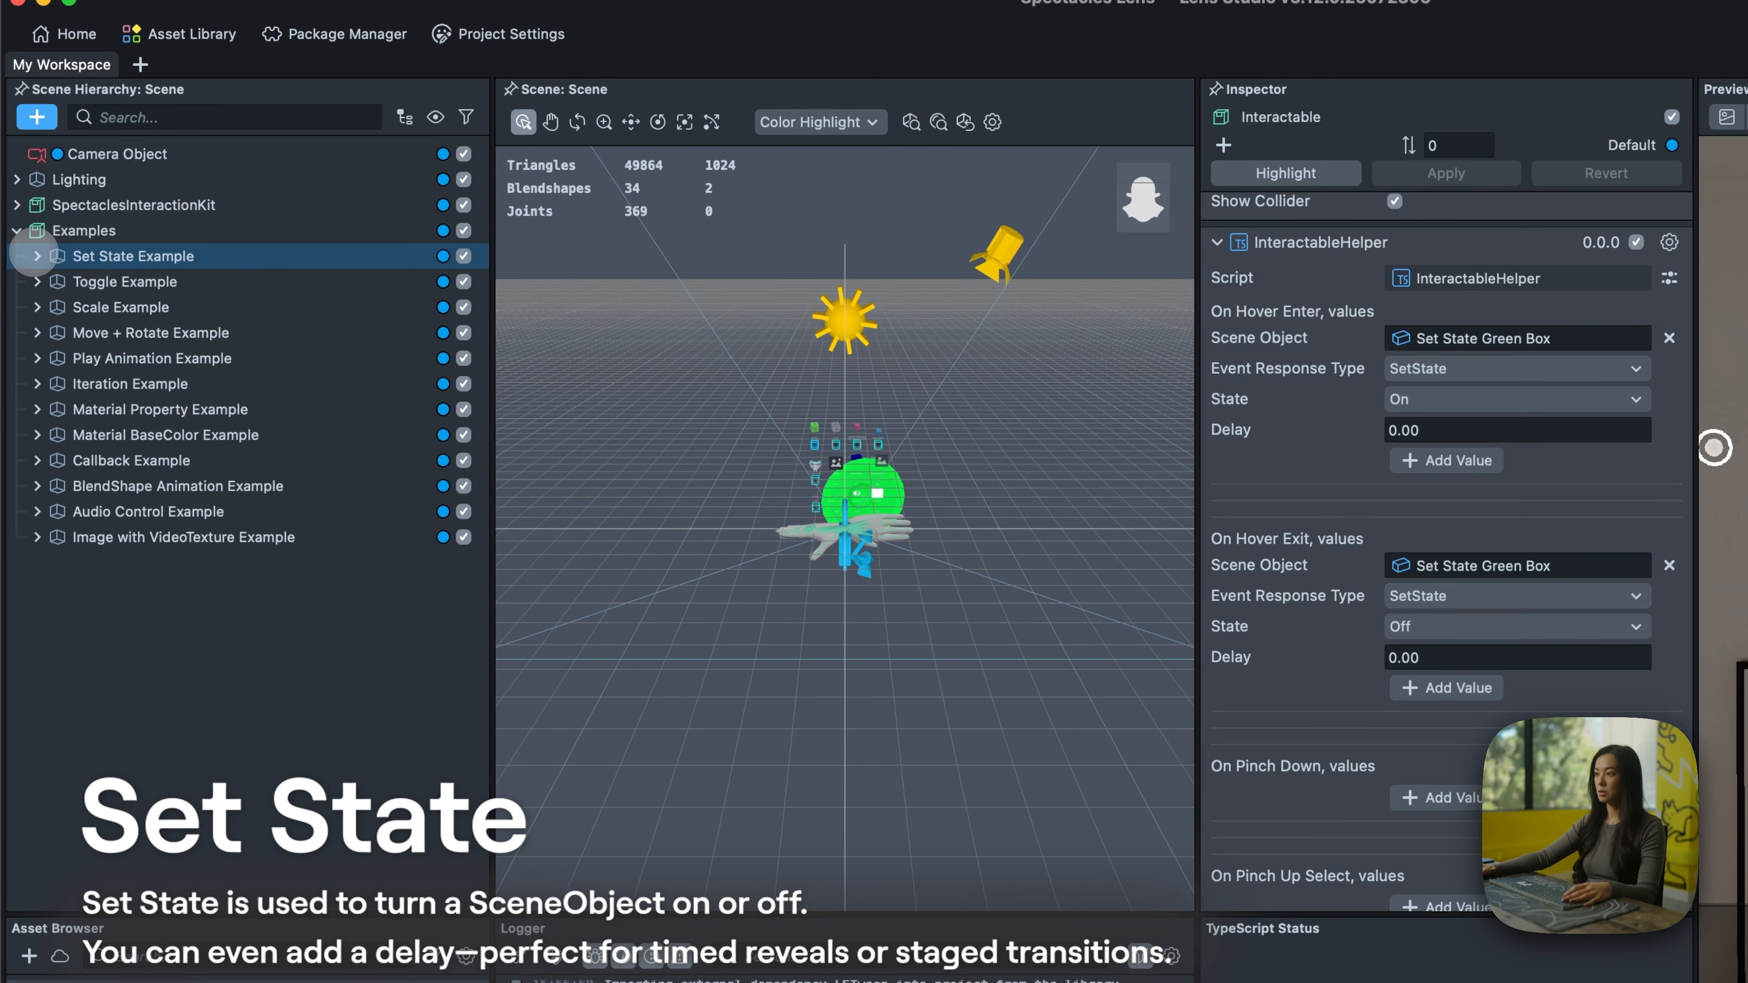
- Review the target object and the hover enter and exit values in the Set State Interactable's InteractableHelper
click(36, 256)
click(160, 308)
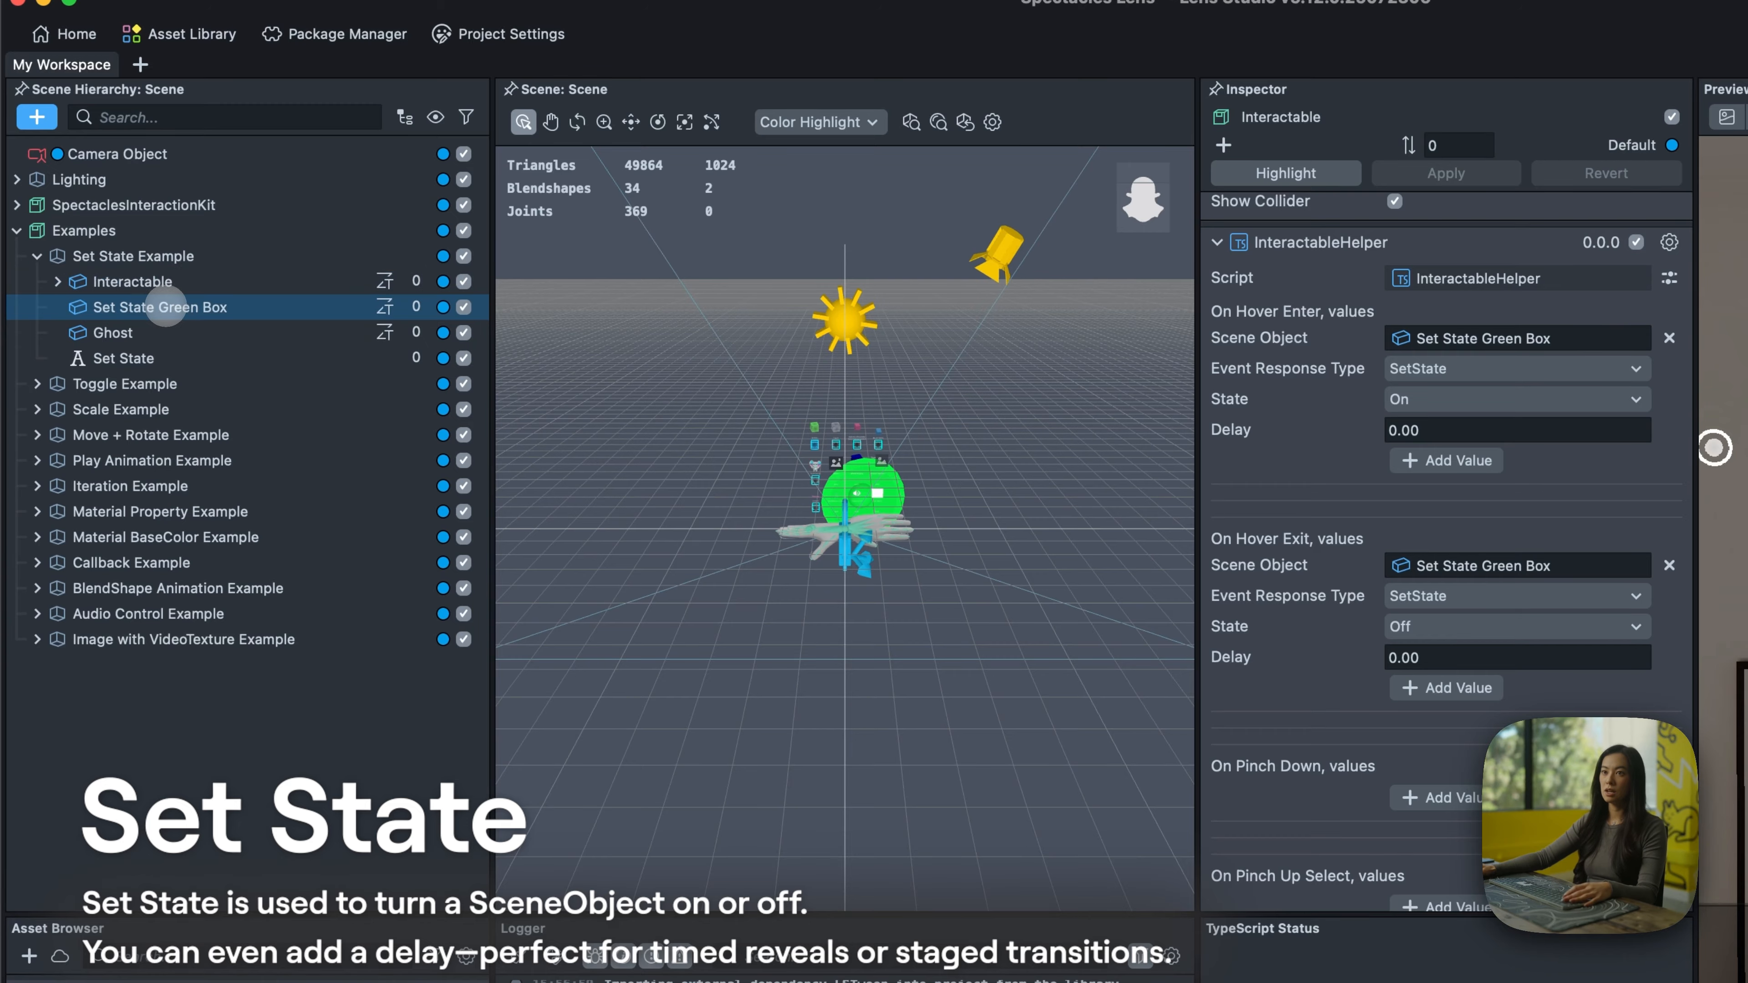
click(133, 280)
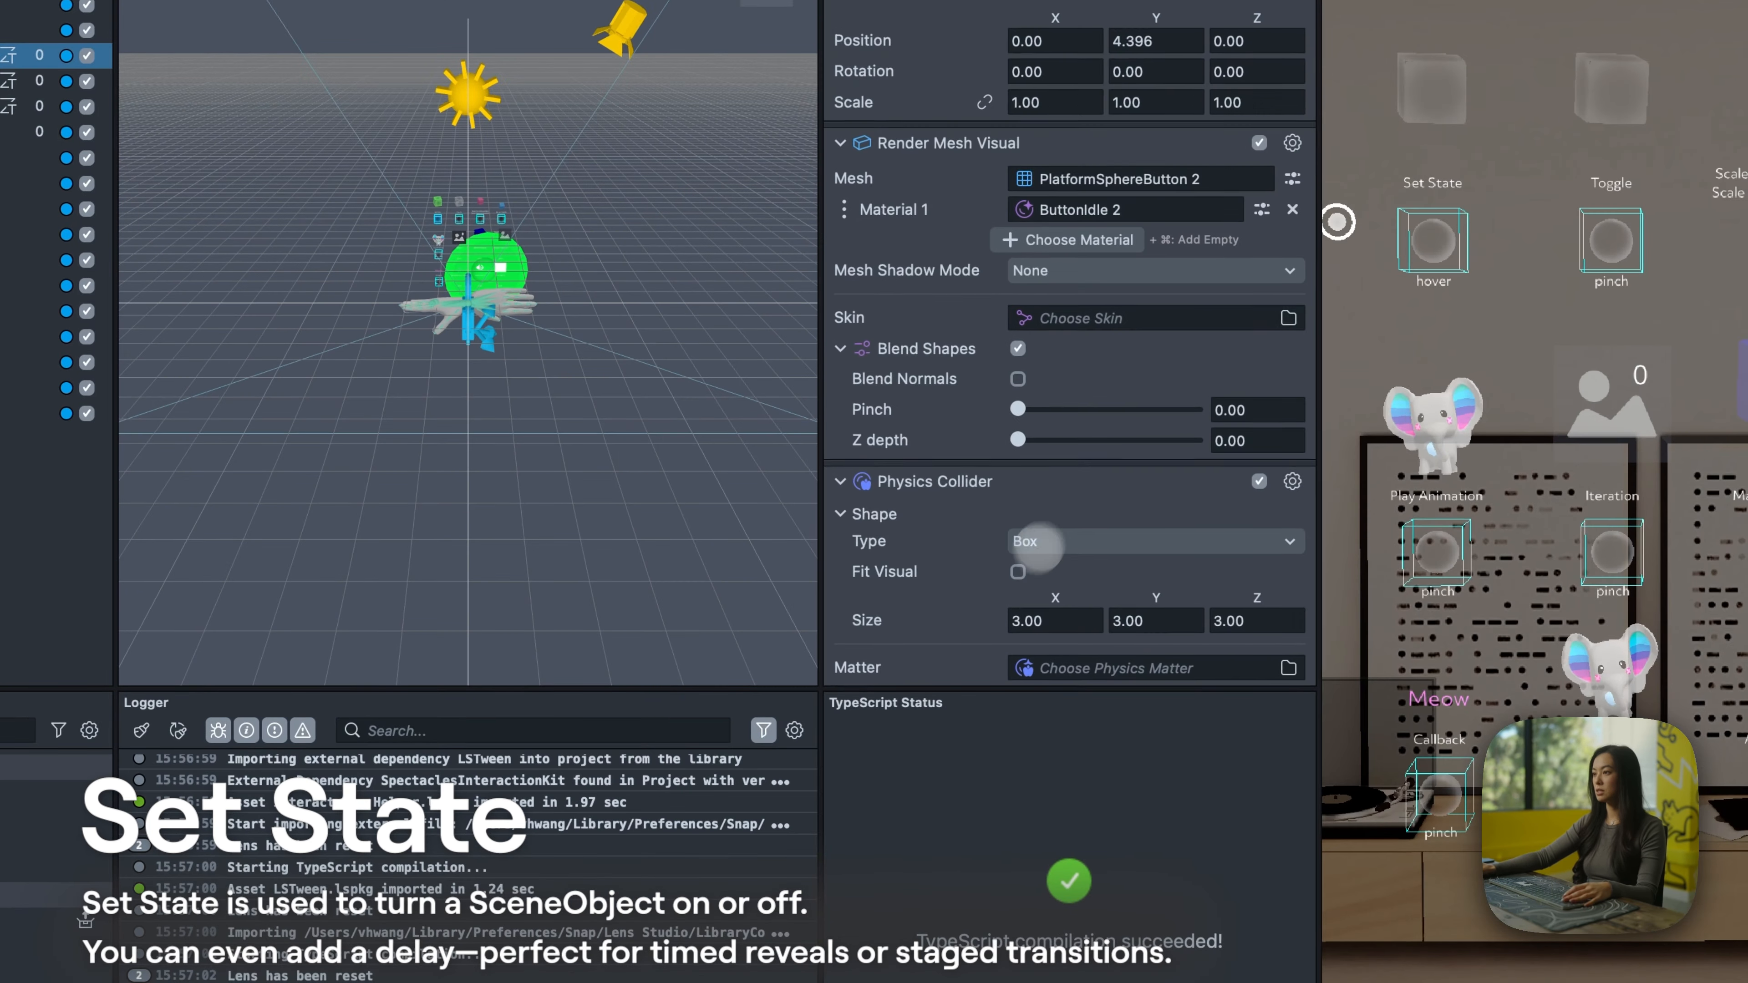
scroll(1034, 547, down, 10)
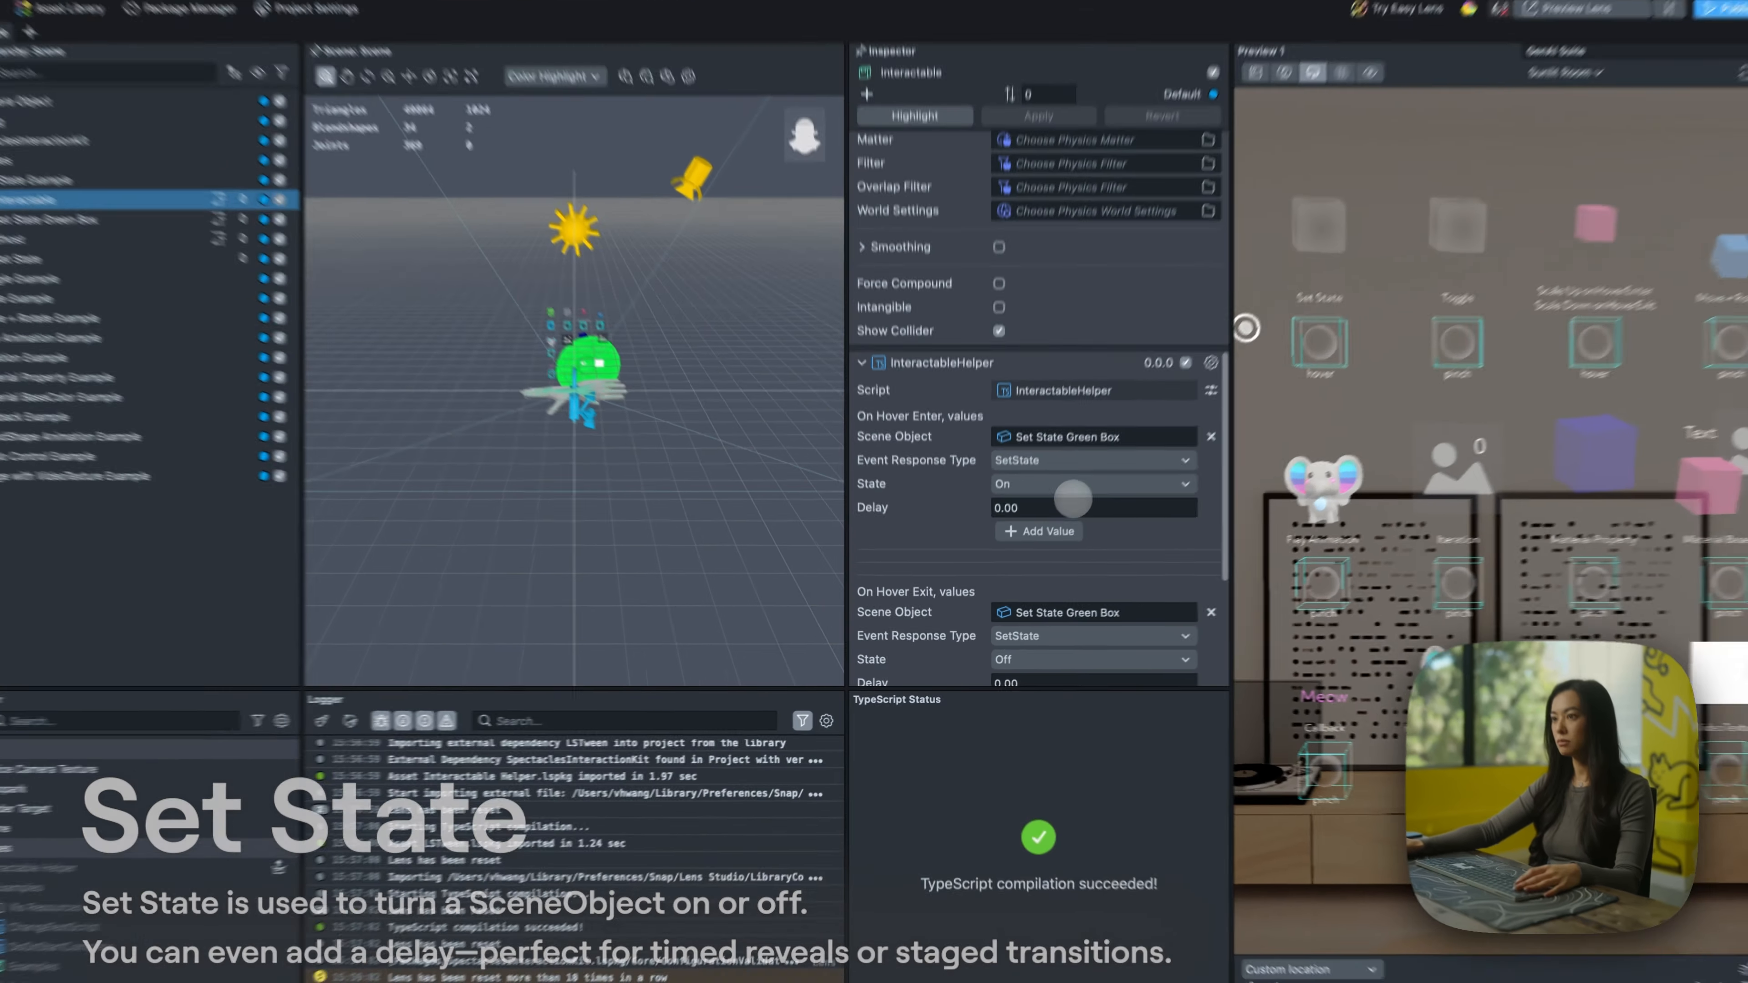
scroll(1073, 499, down, 2)
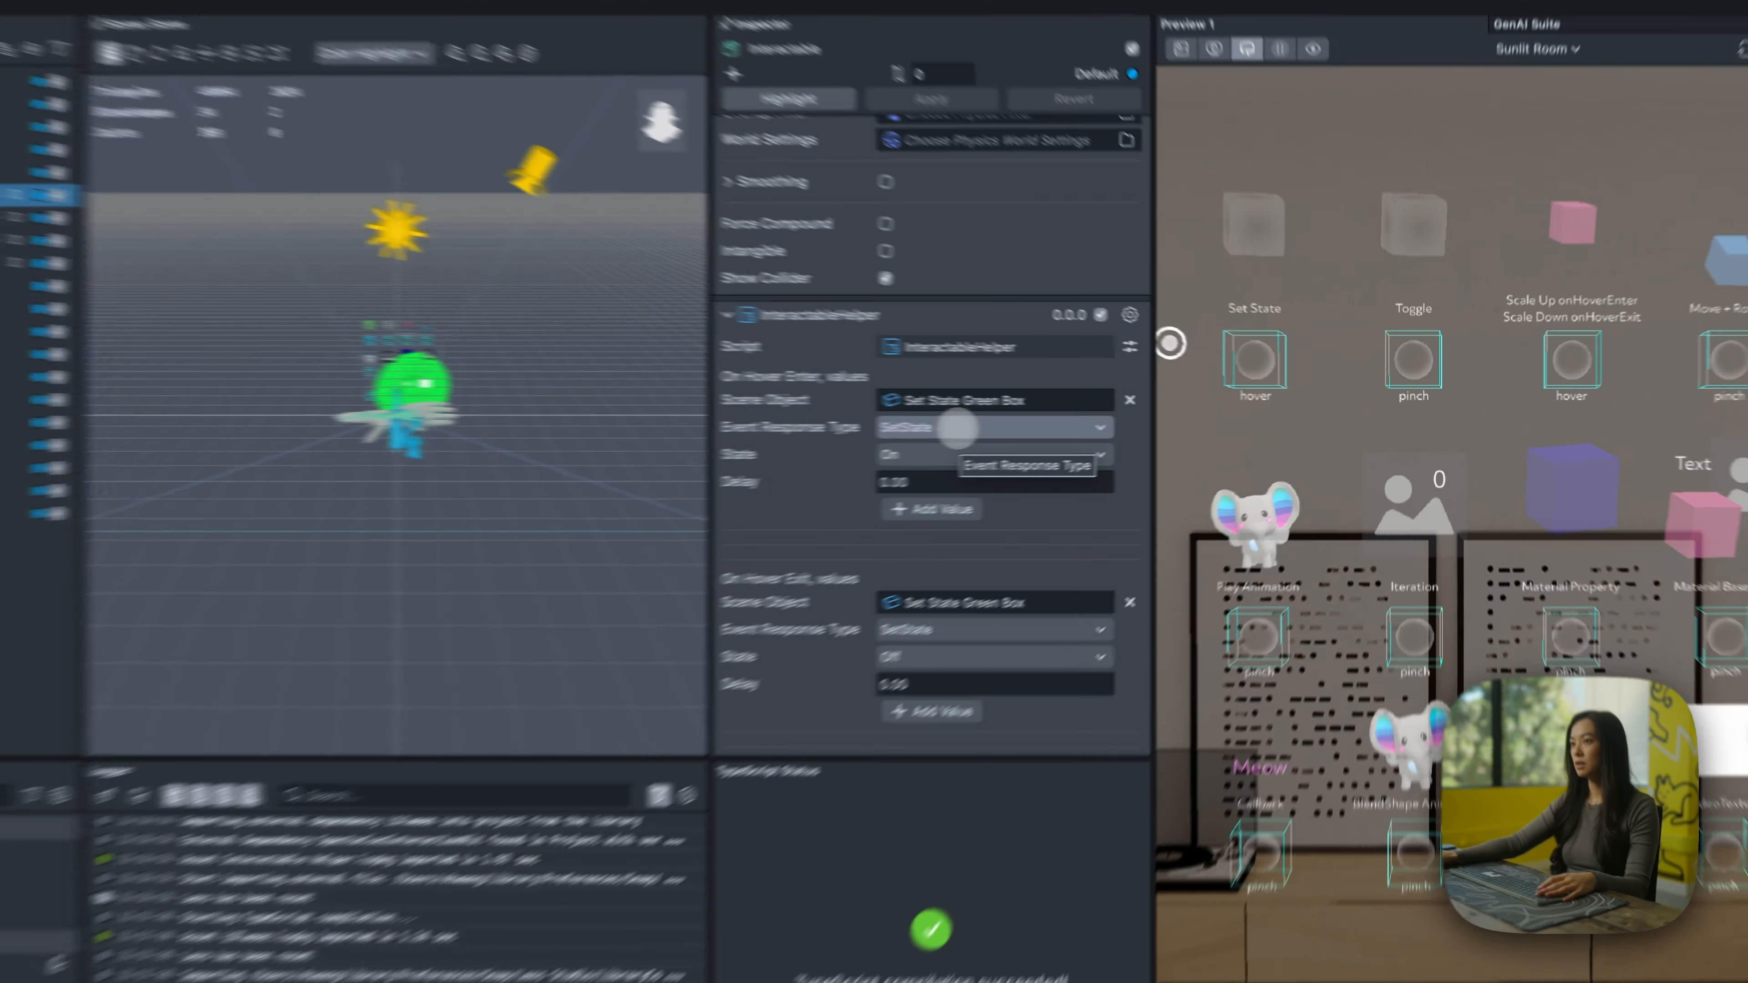
- Review the Event Response Type, State and Delay options for On Hover Enter, and test the Set State hover button in the preview
click(1053, 424)
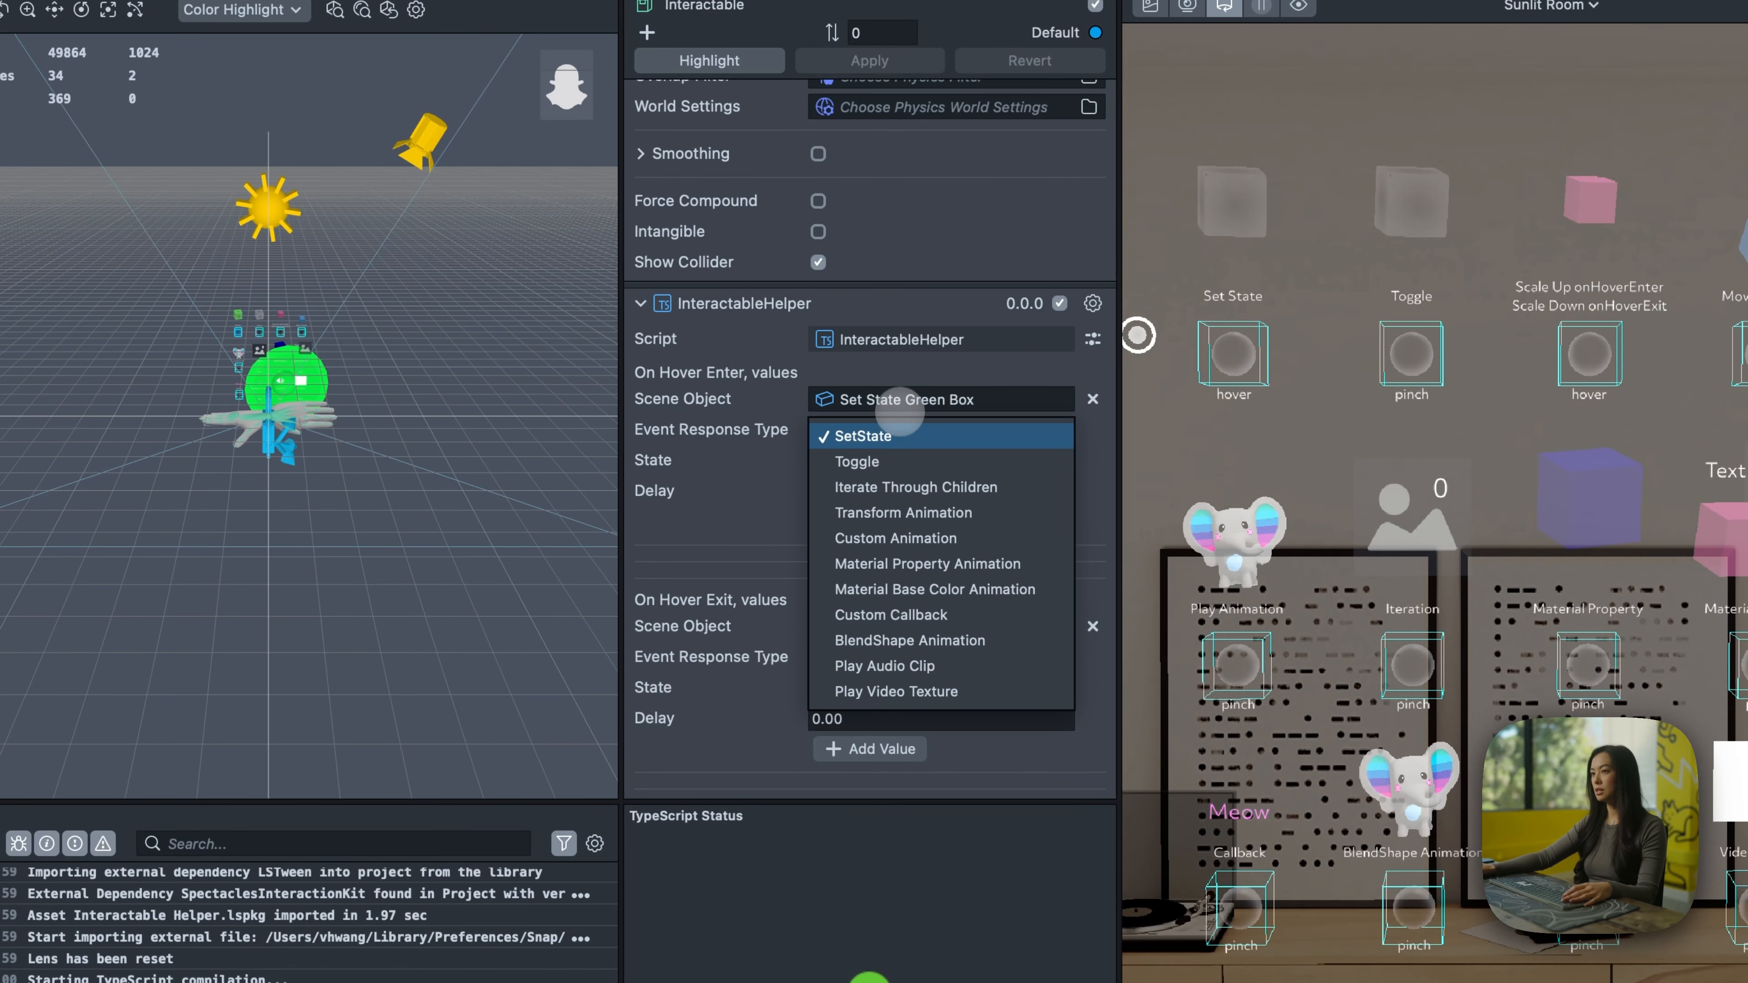
click(1052, 401)
click(899, 460)
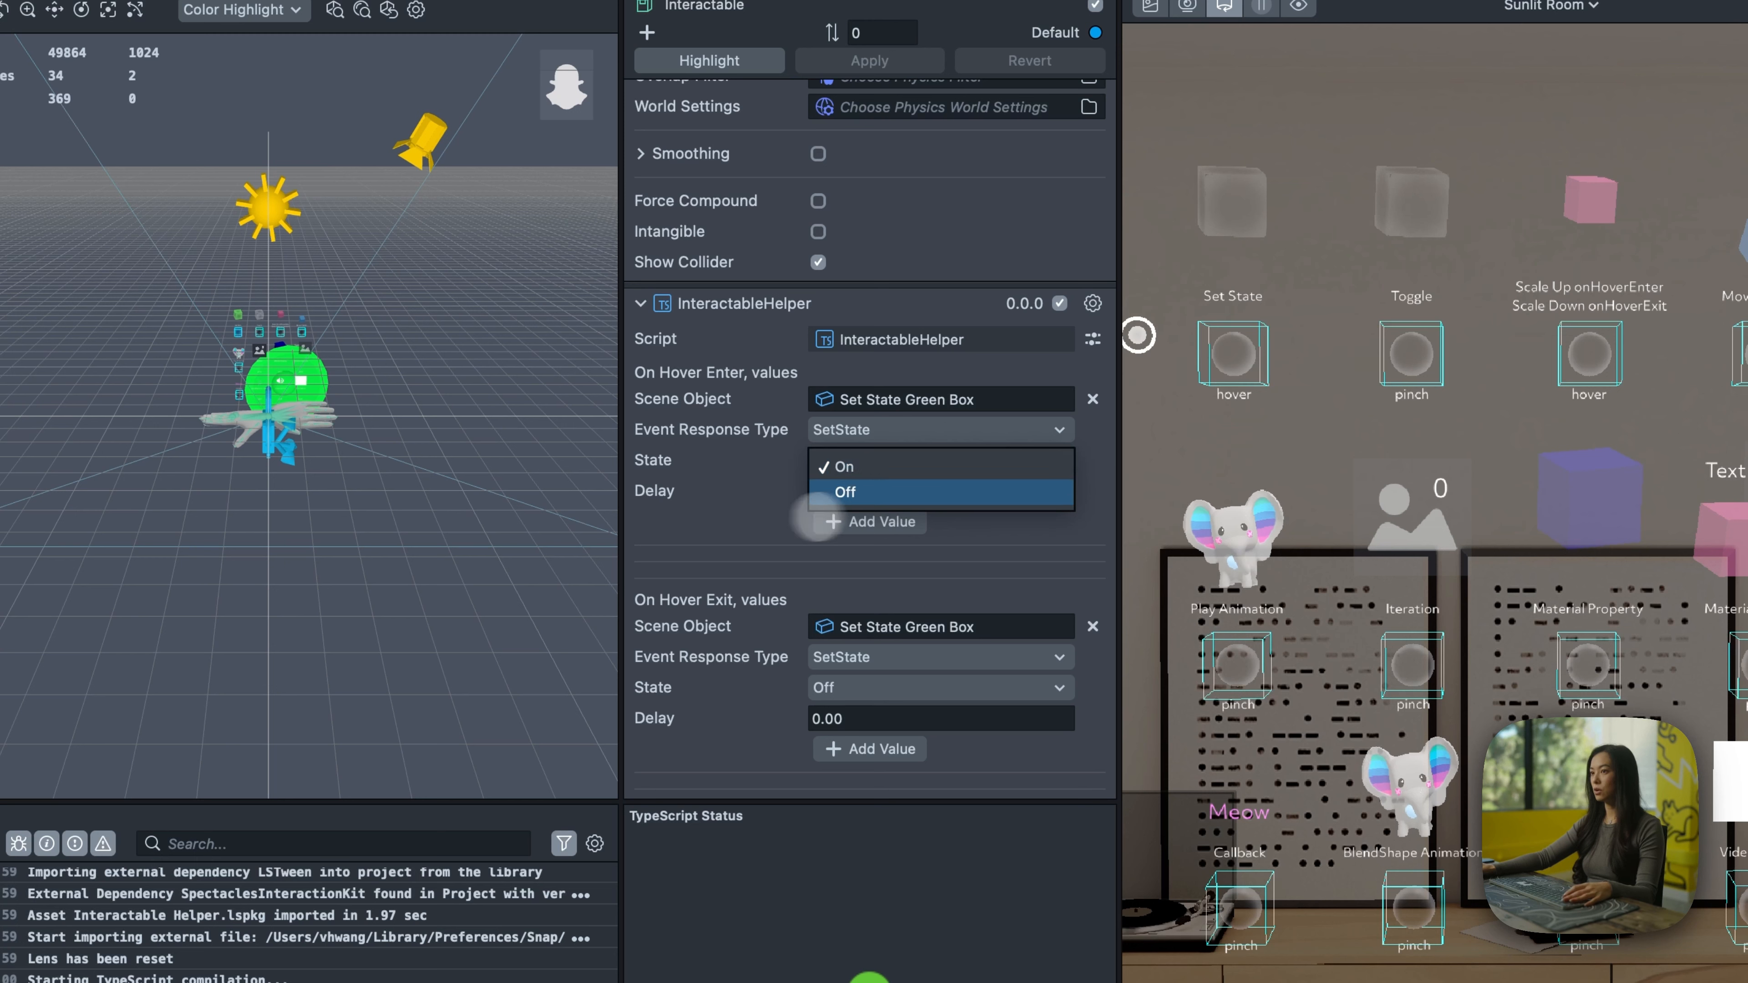
click(741, 519)
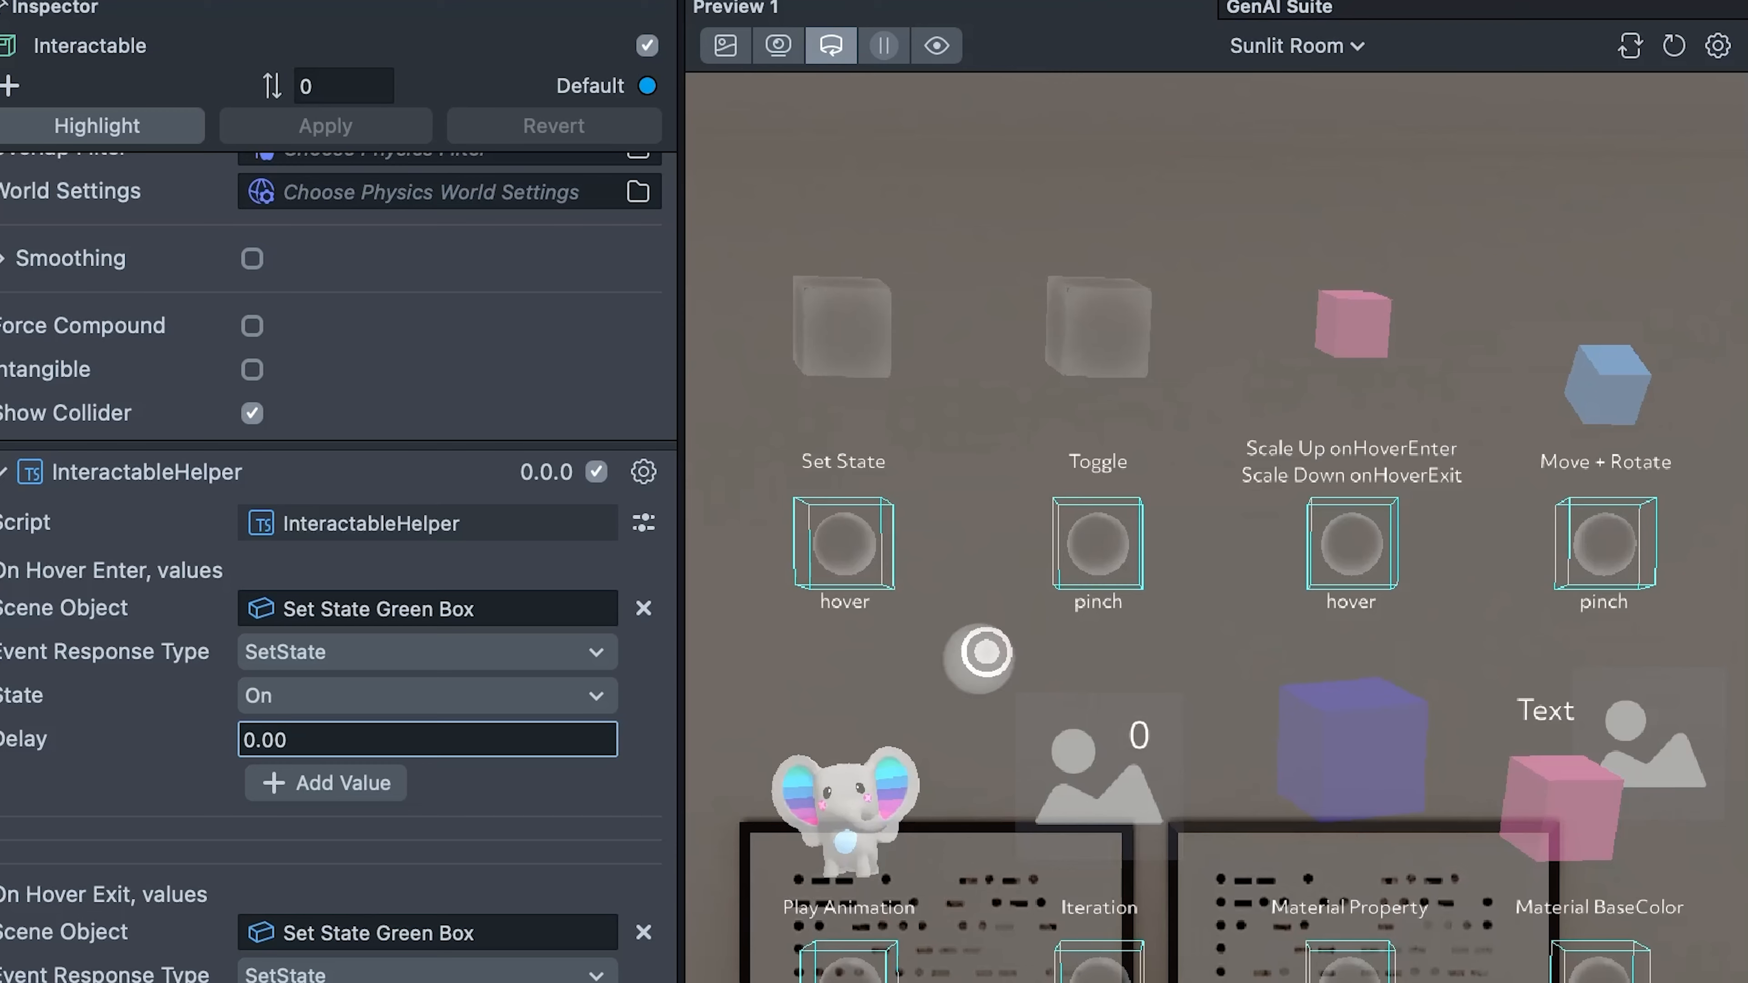
click(853, 491)
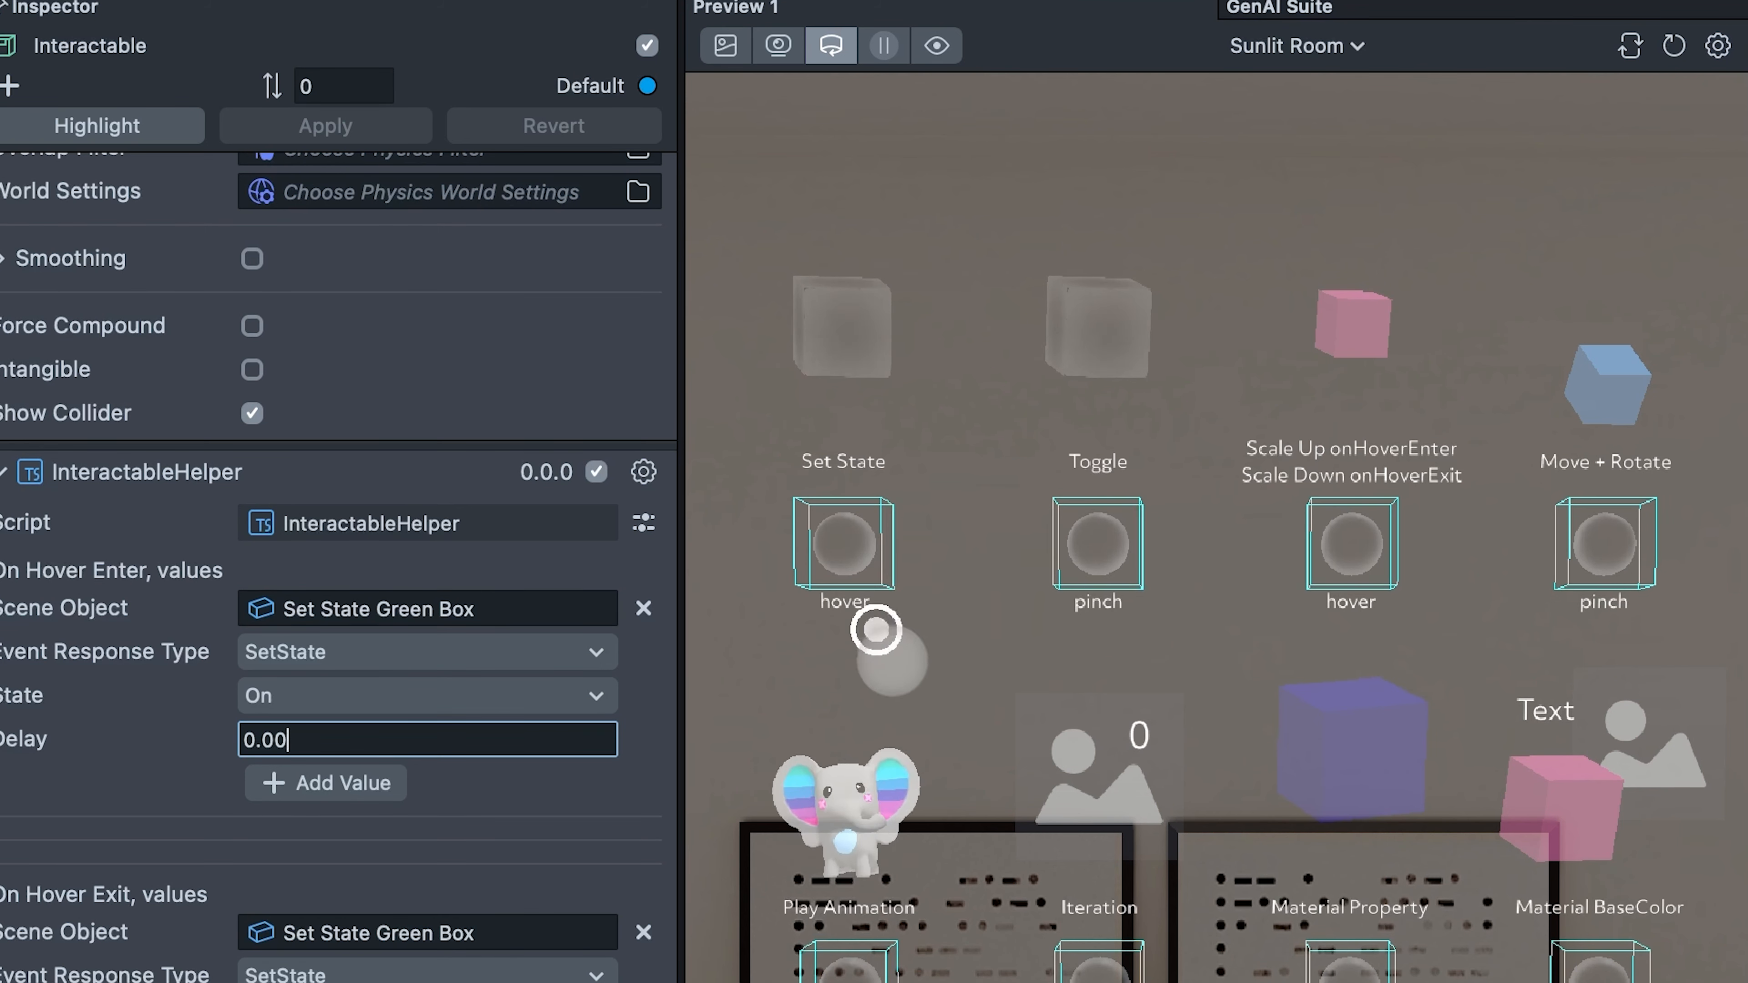
mouse_move(851, 575)
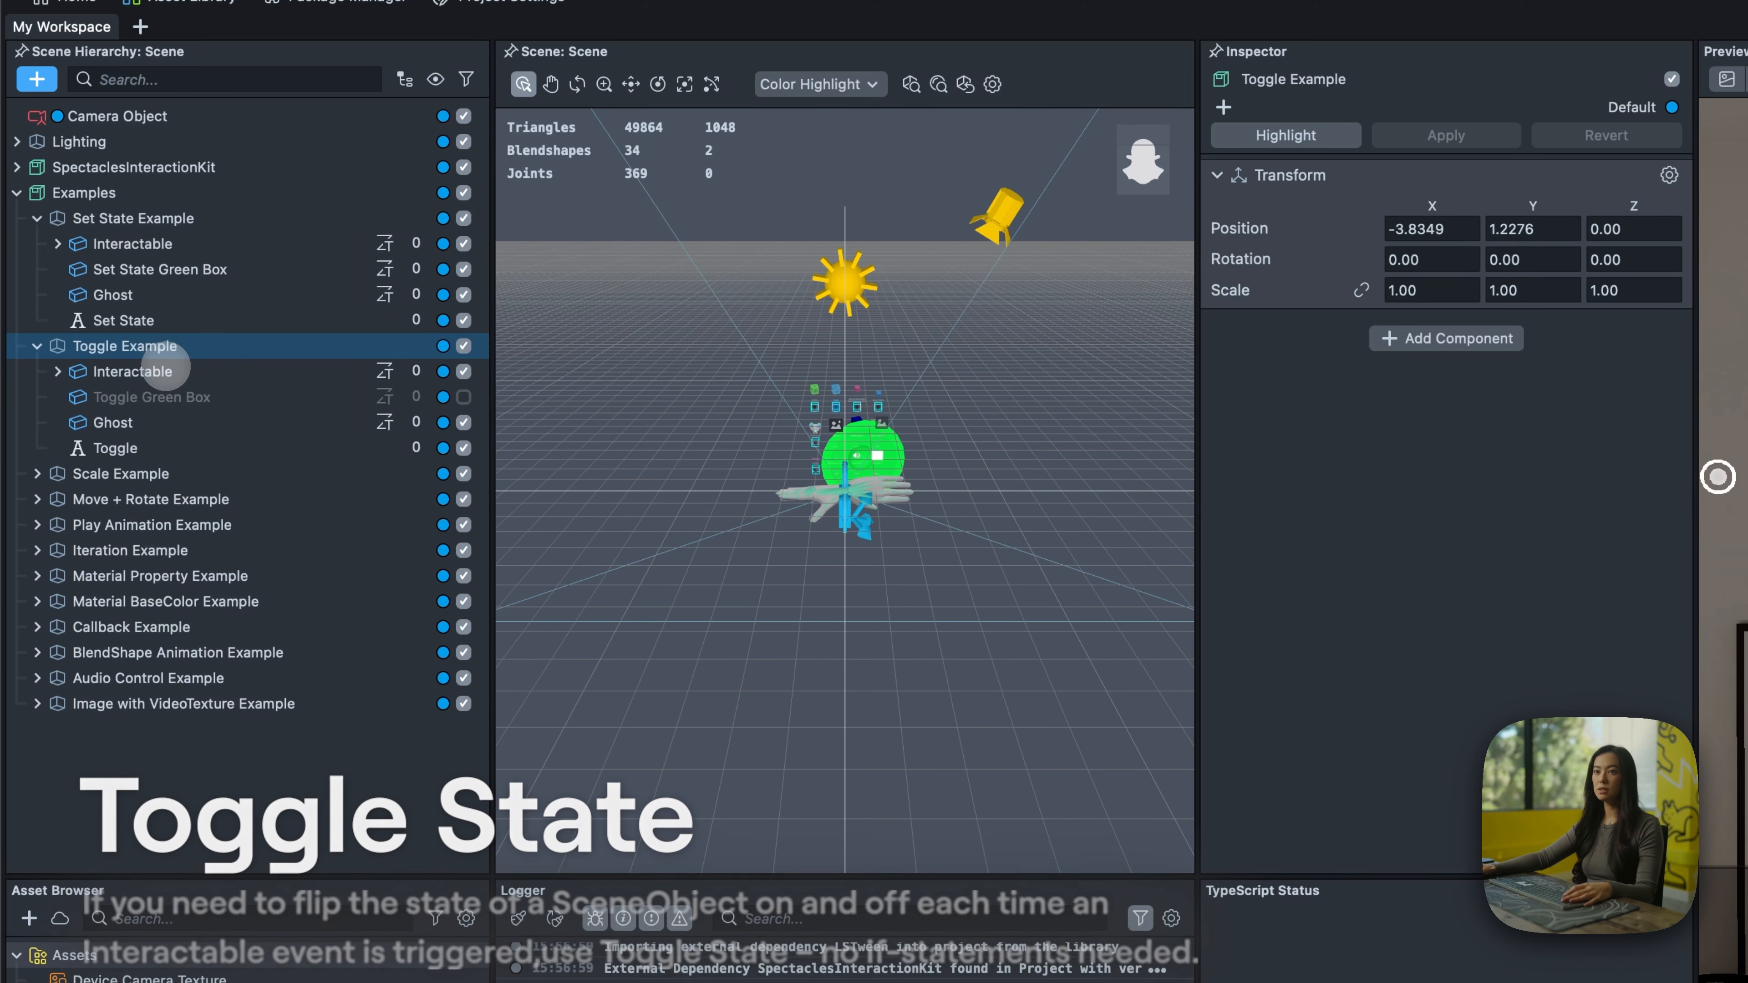
- Inspect the Toggle Example's Interactable and Toggle Green Box, and pinch the Toggle button twice in the preview
click(167, 371)
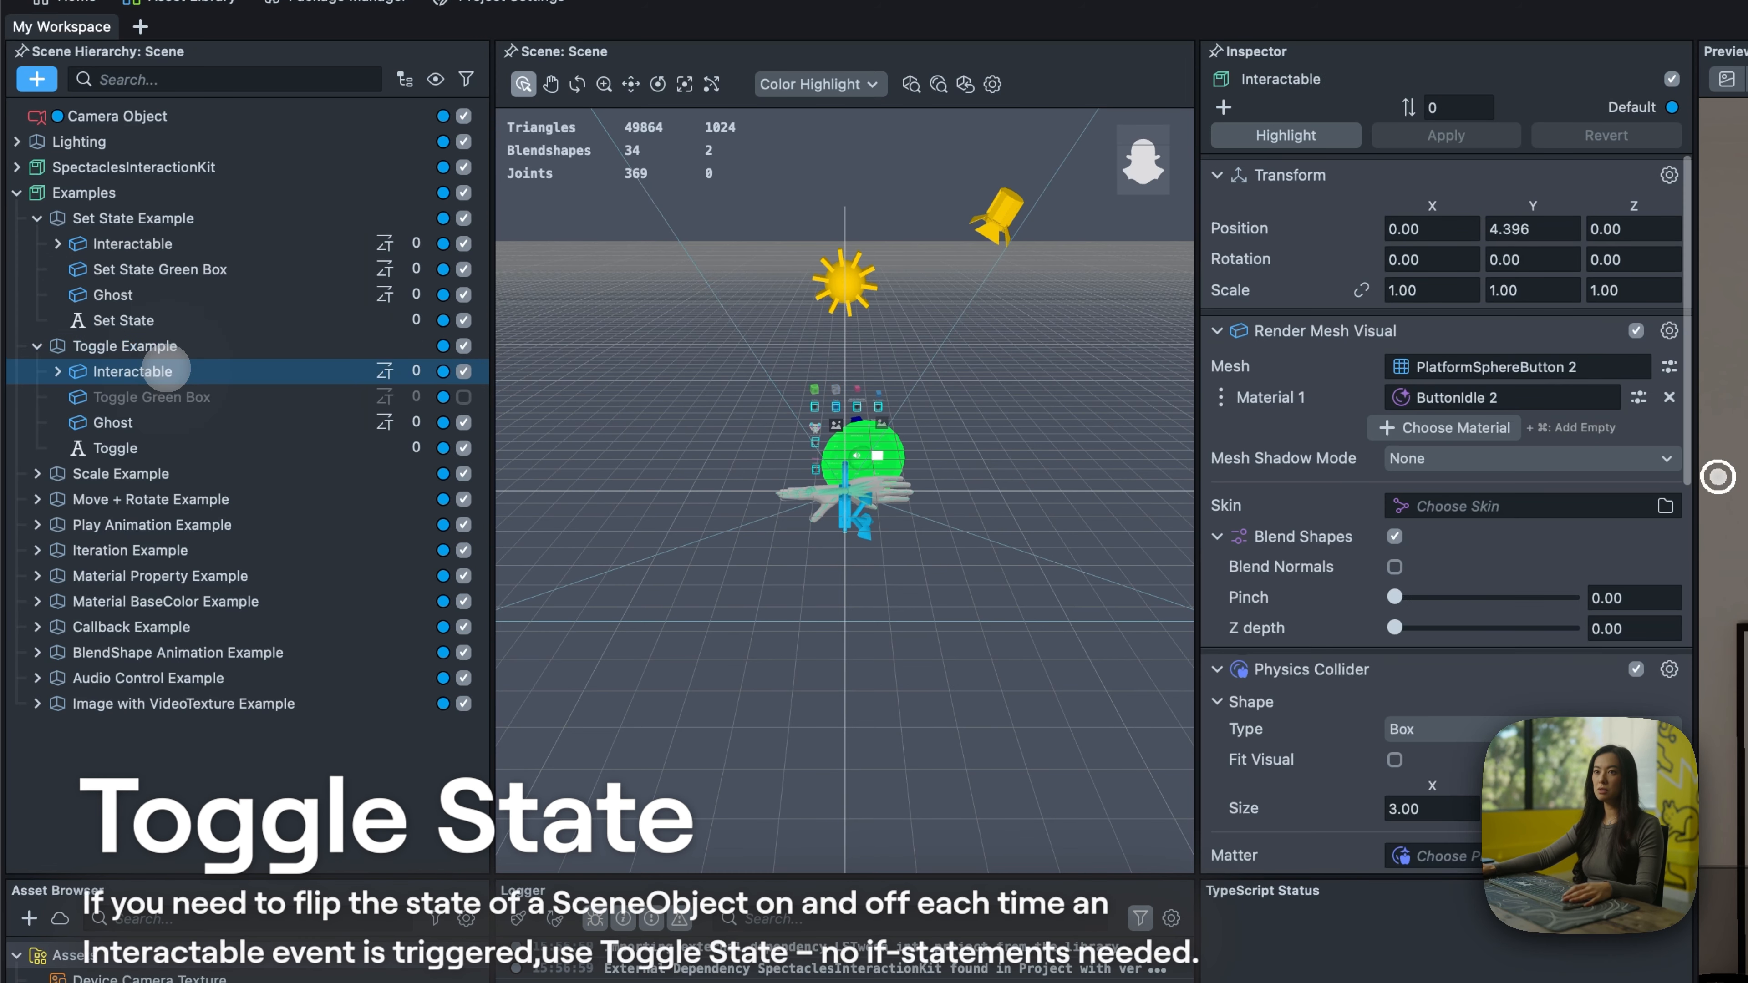
click(192, 398)
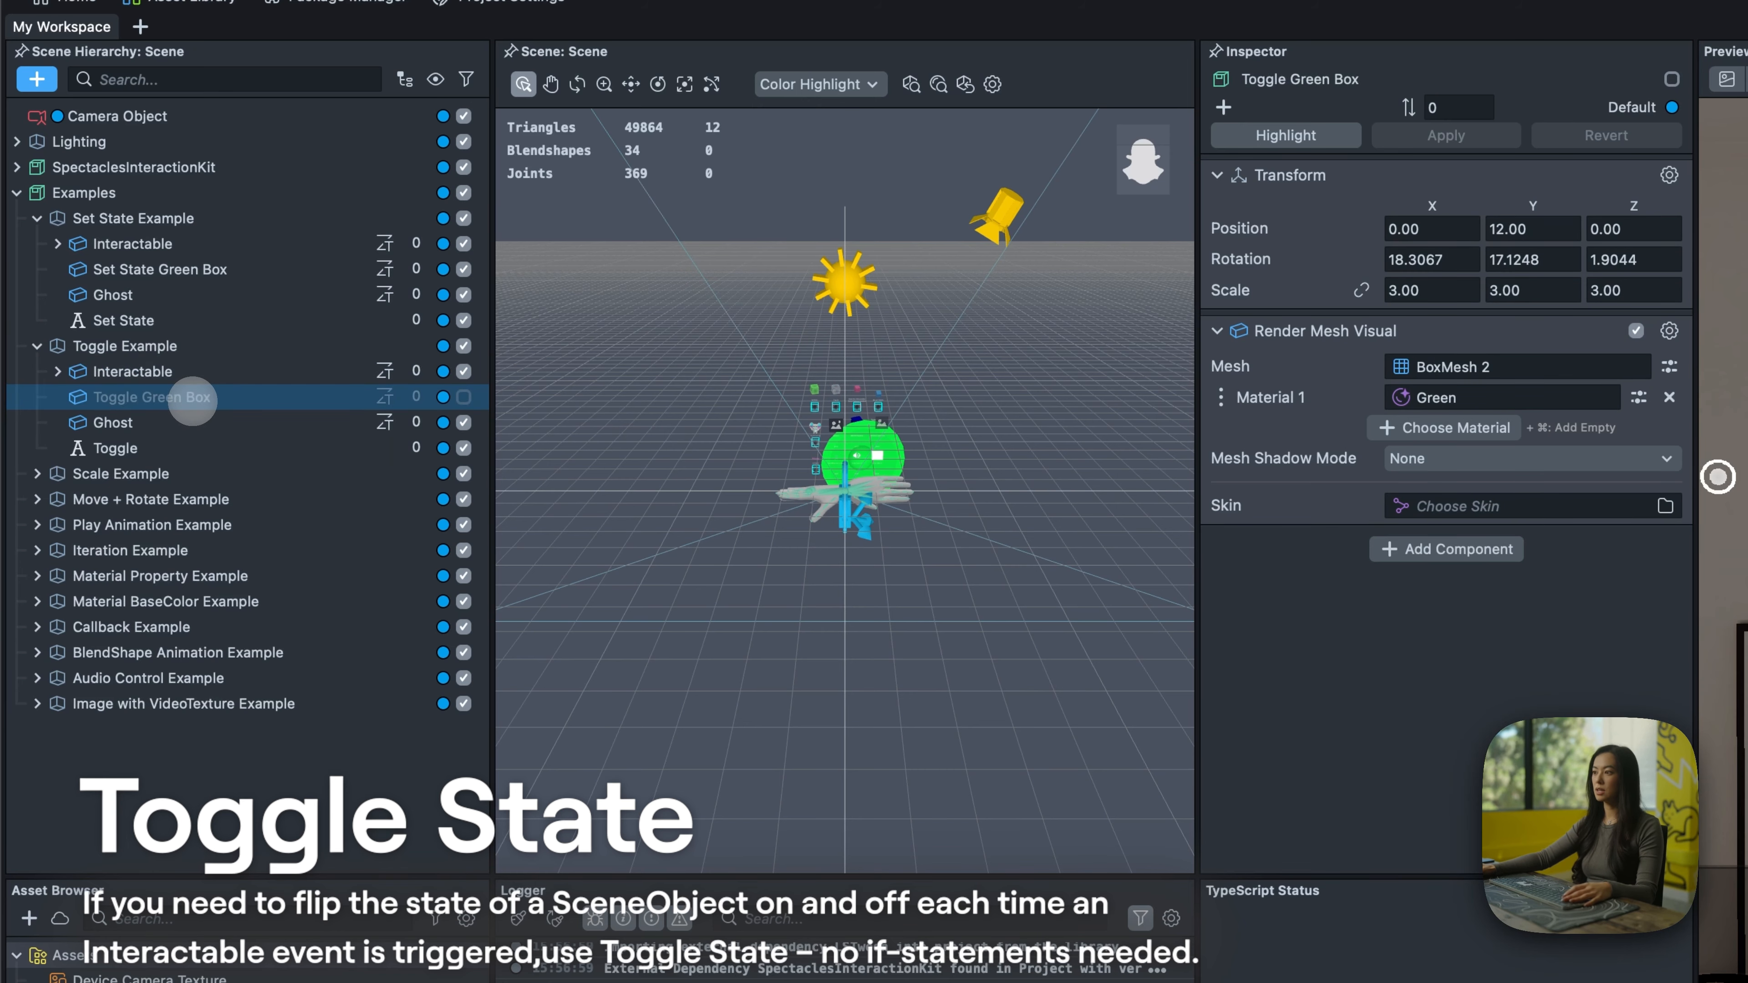
click(165, 372)
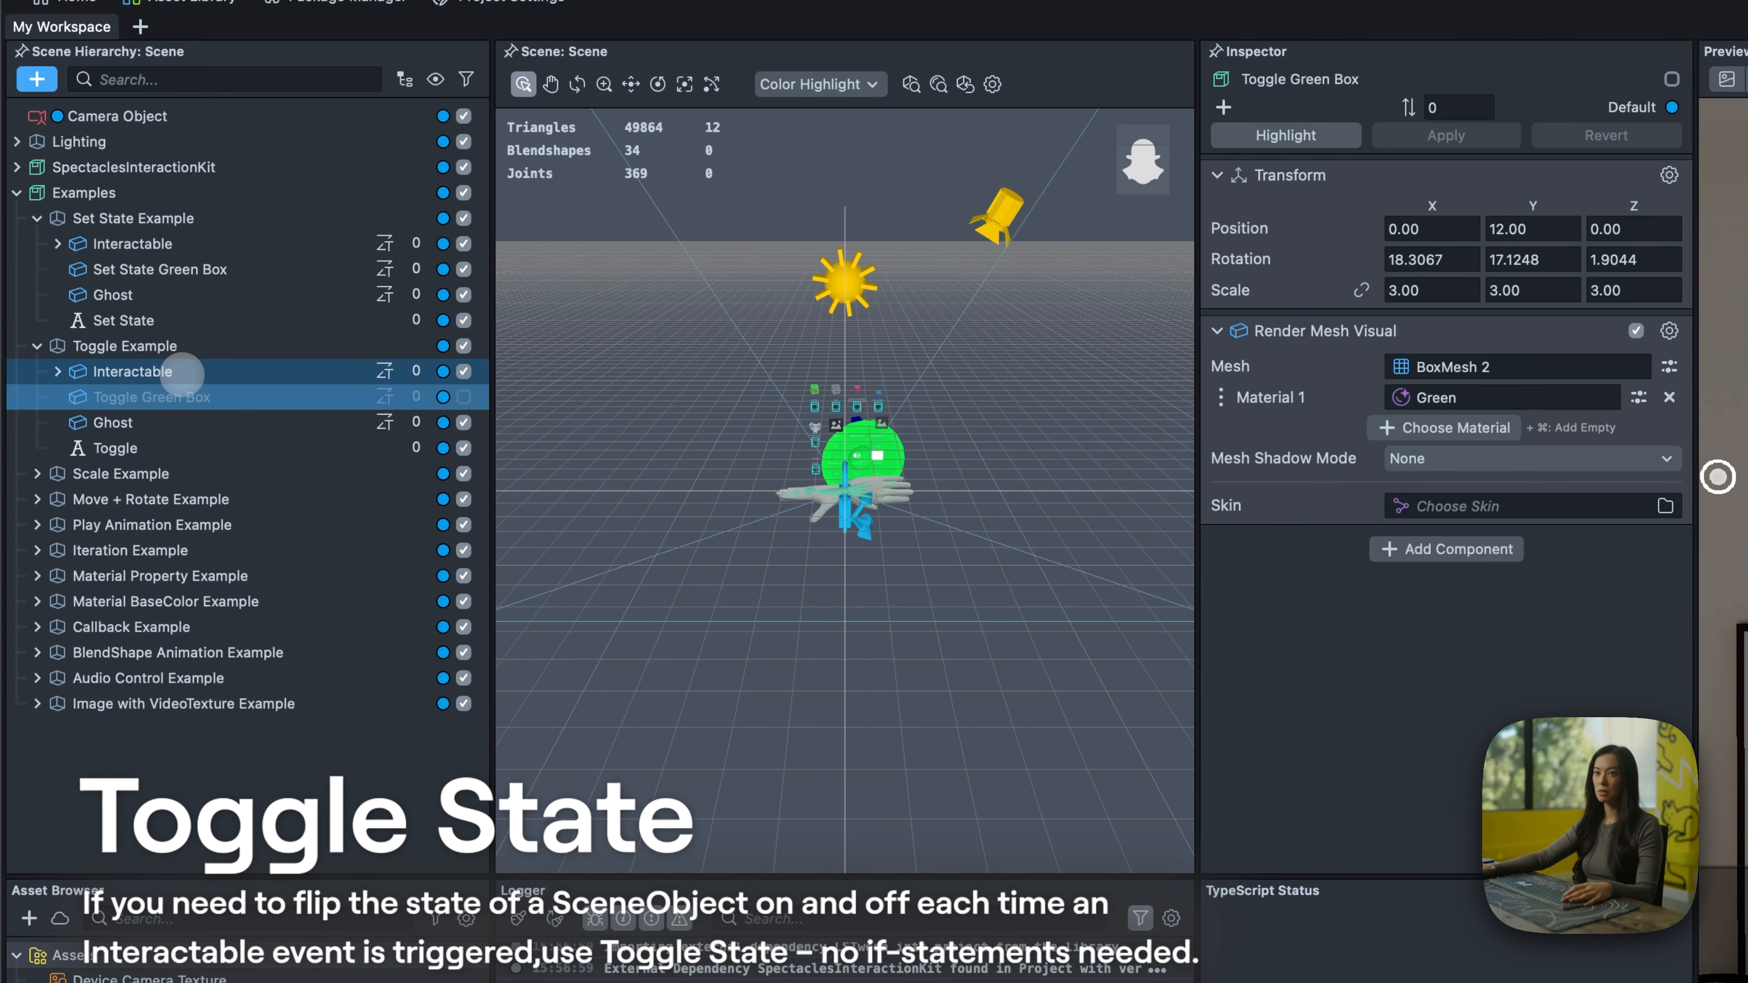
scroll(1440, 648, down, 10)
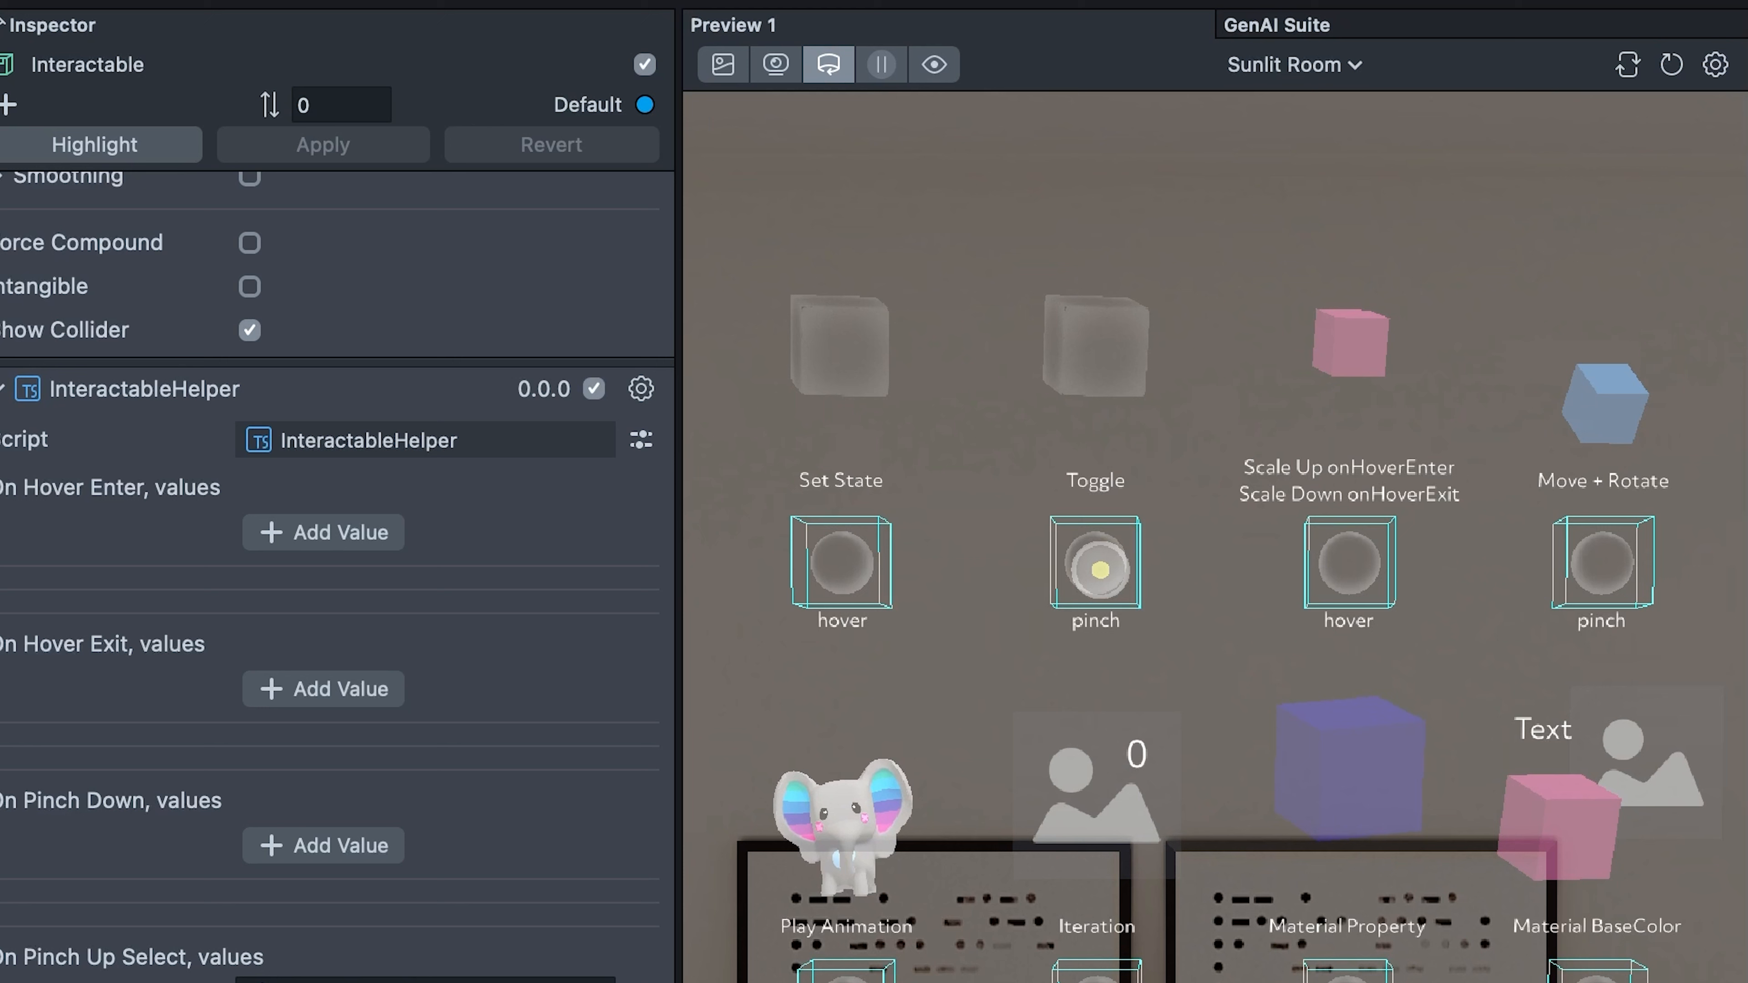
click(1100, 570)
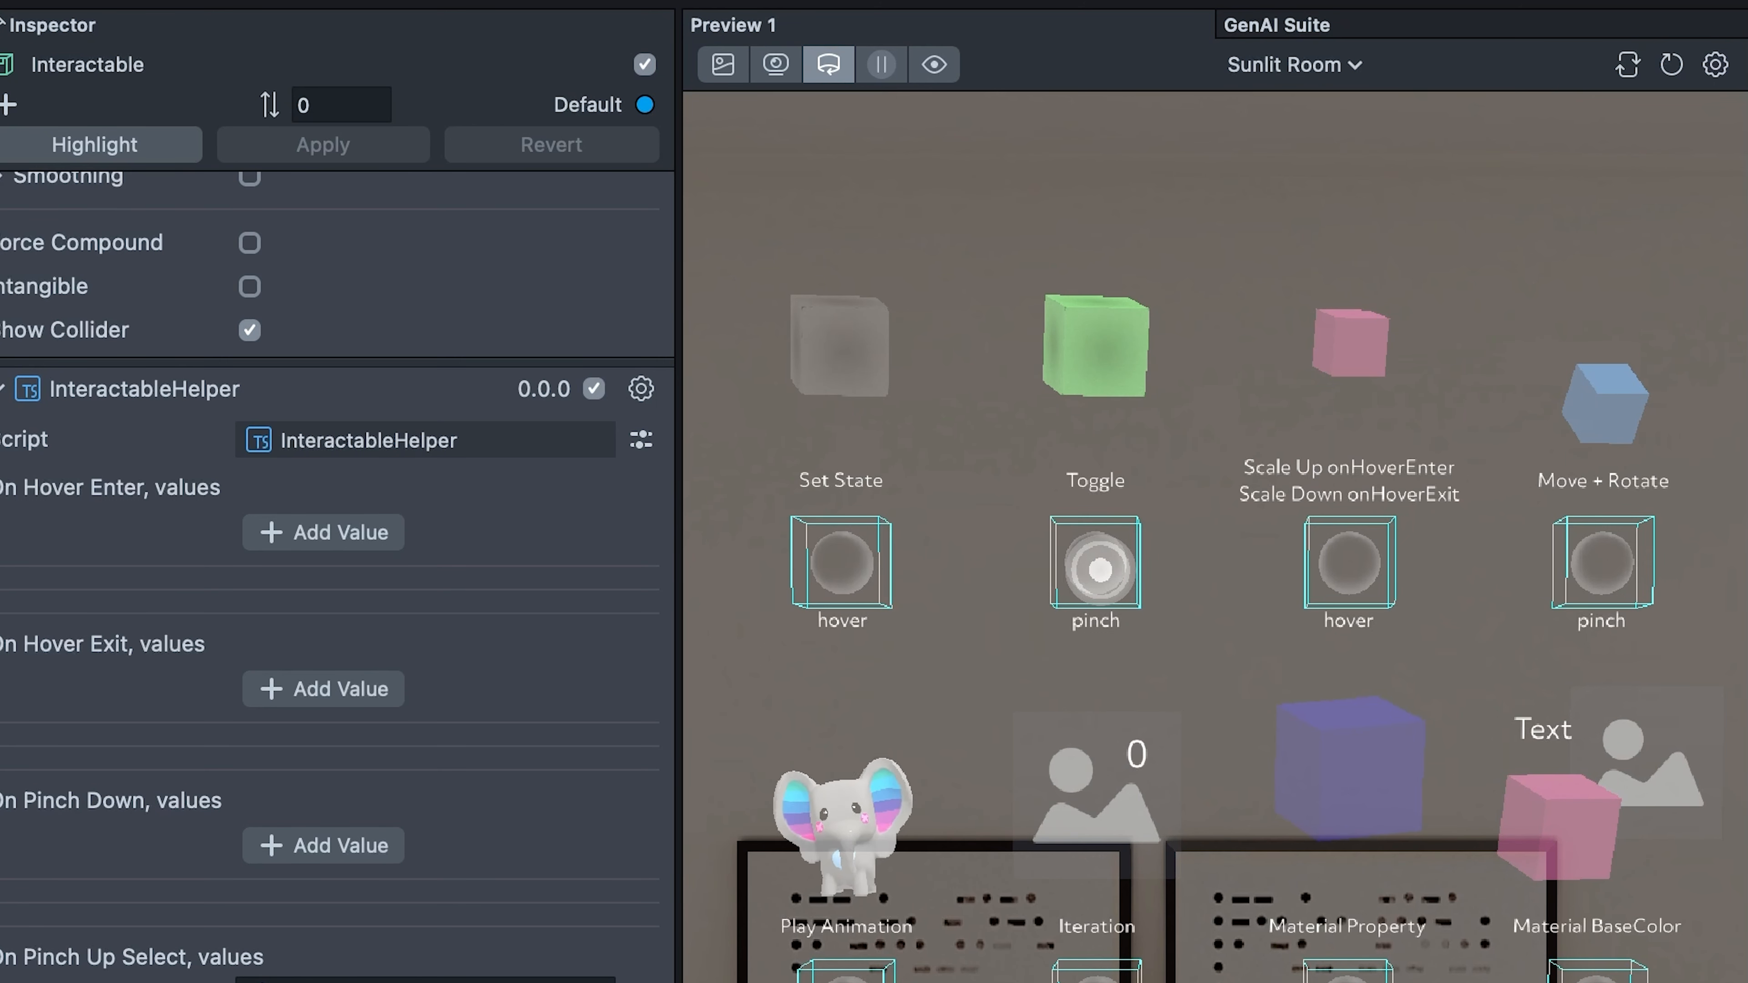
click(1100, 570)
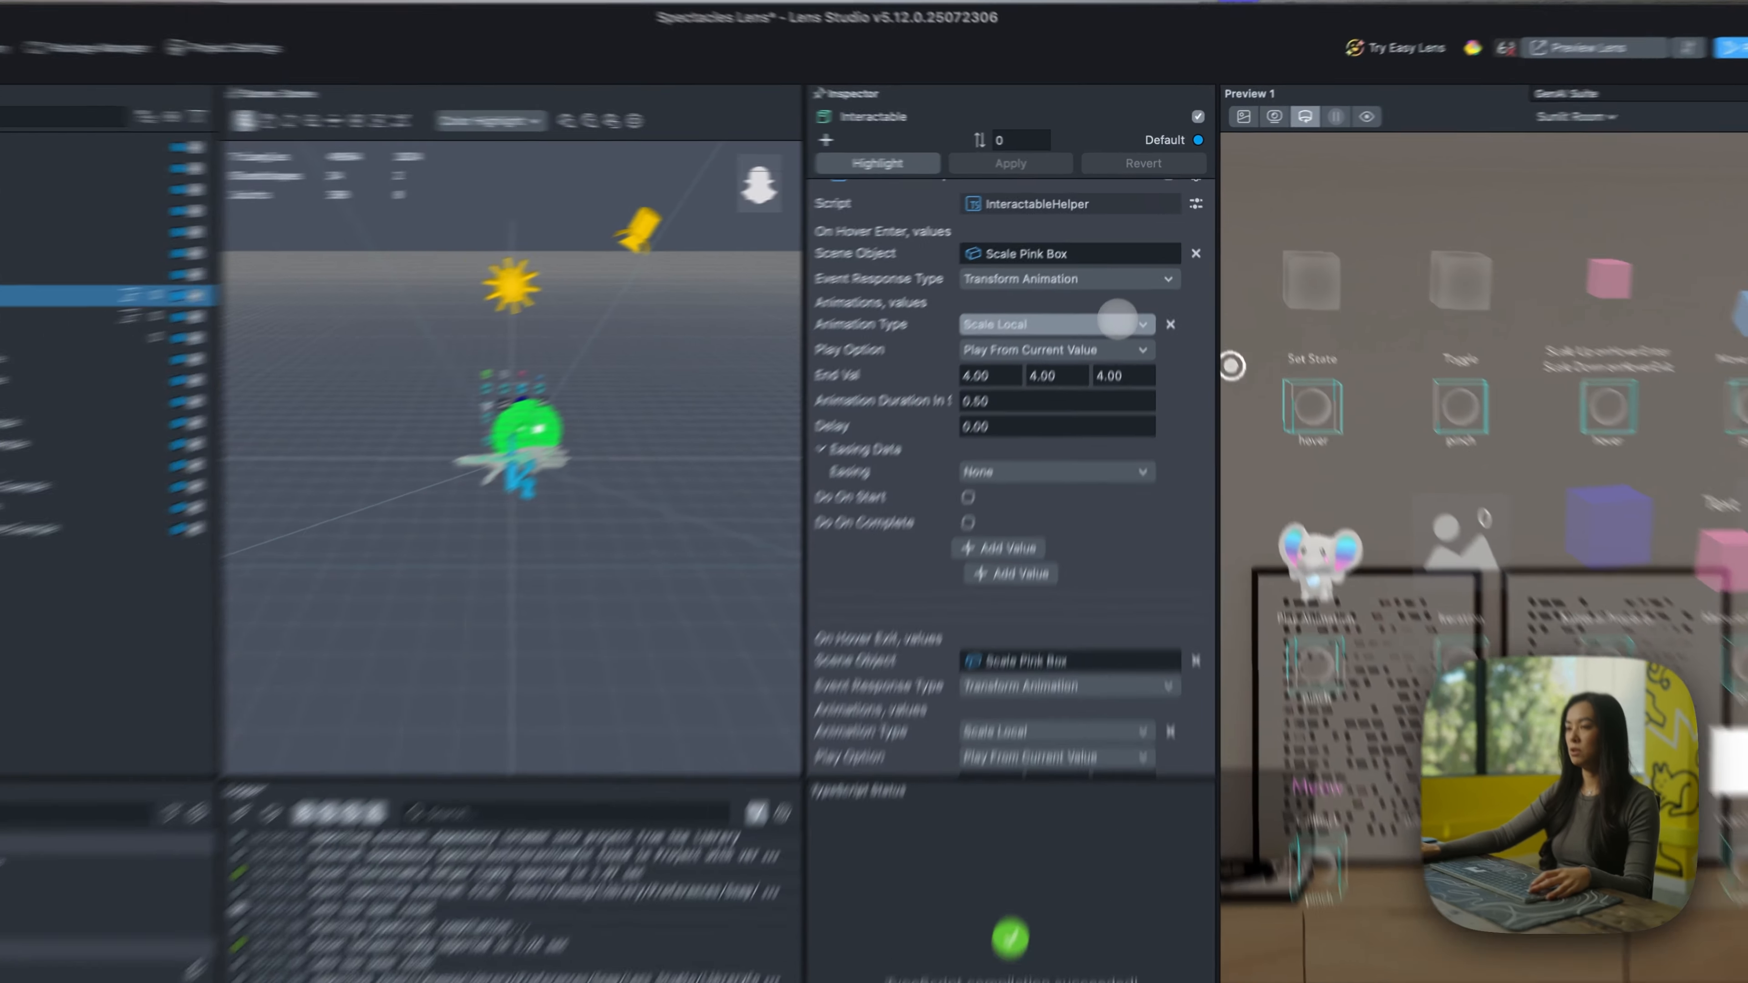
- Review the Animation Type and Play Option choices of the Scale Example's On Hover Enter transform animation
click(1119, 299)
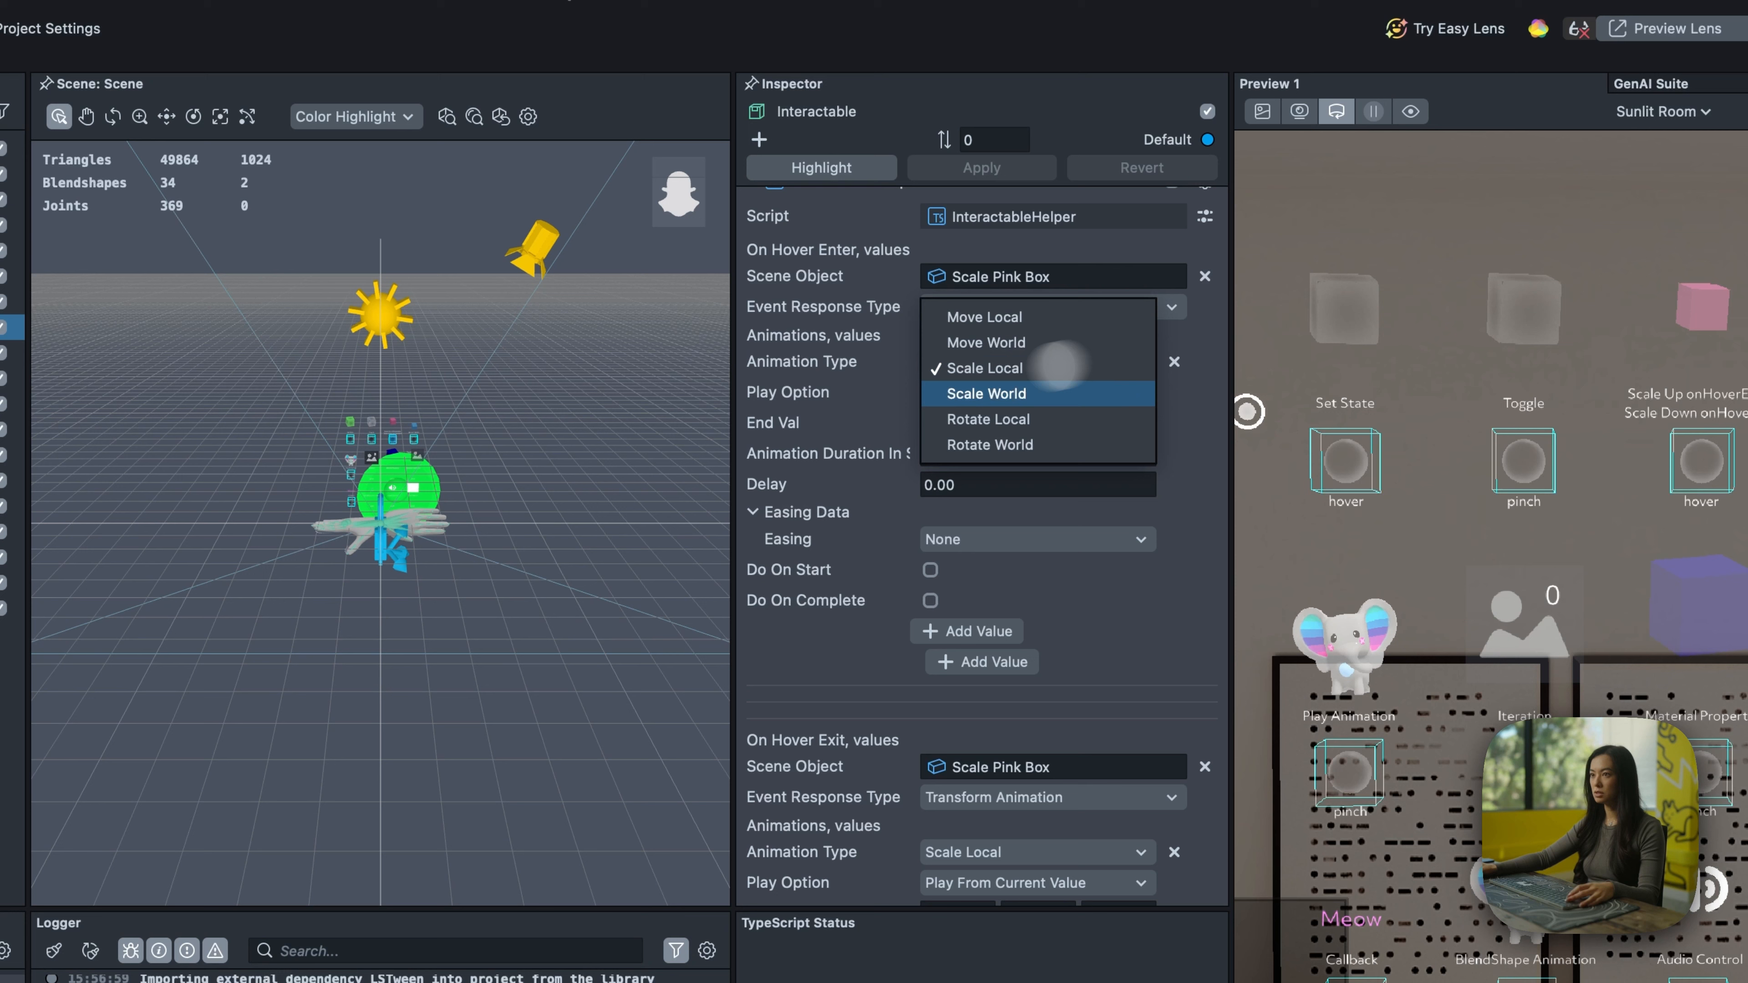
click(875, 398)
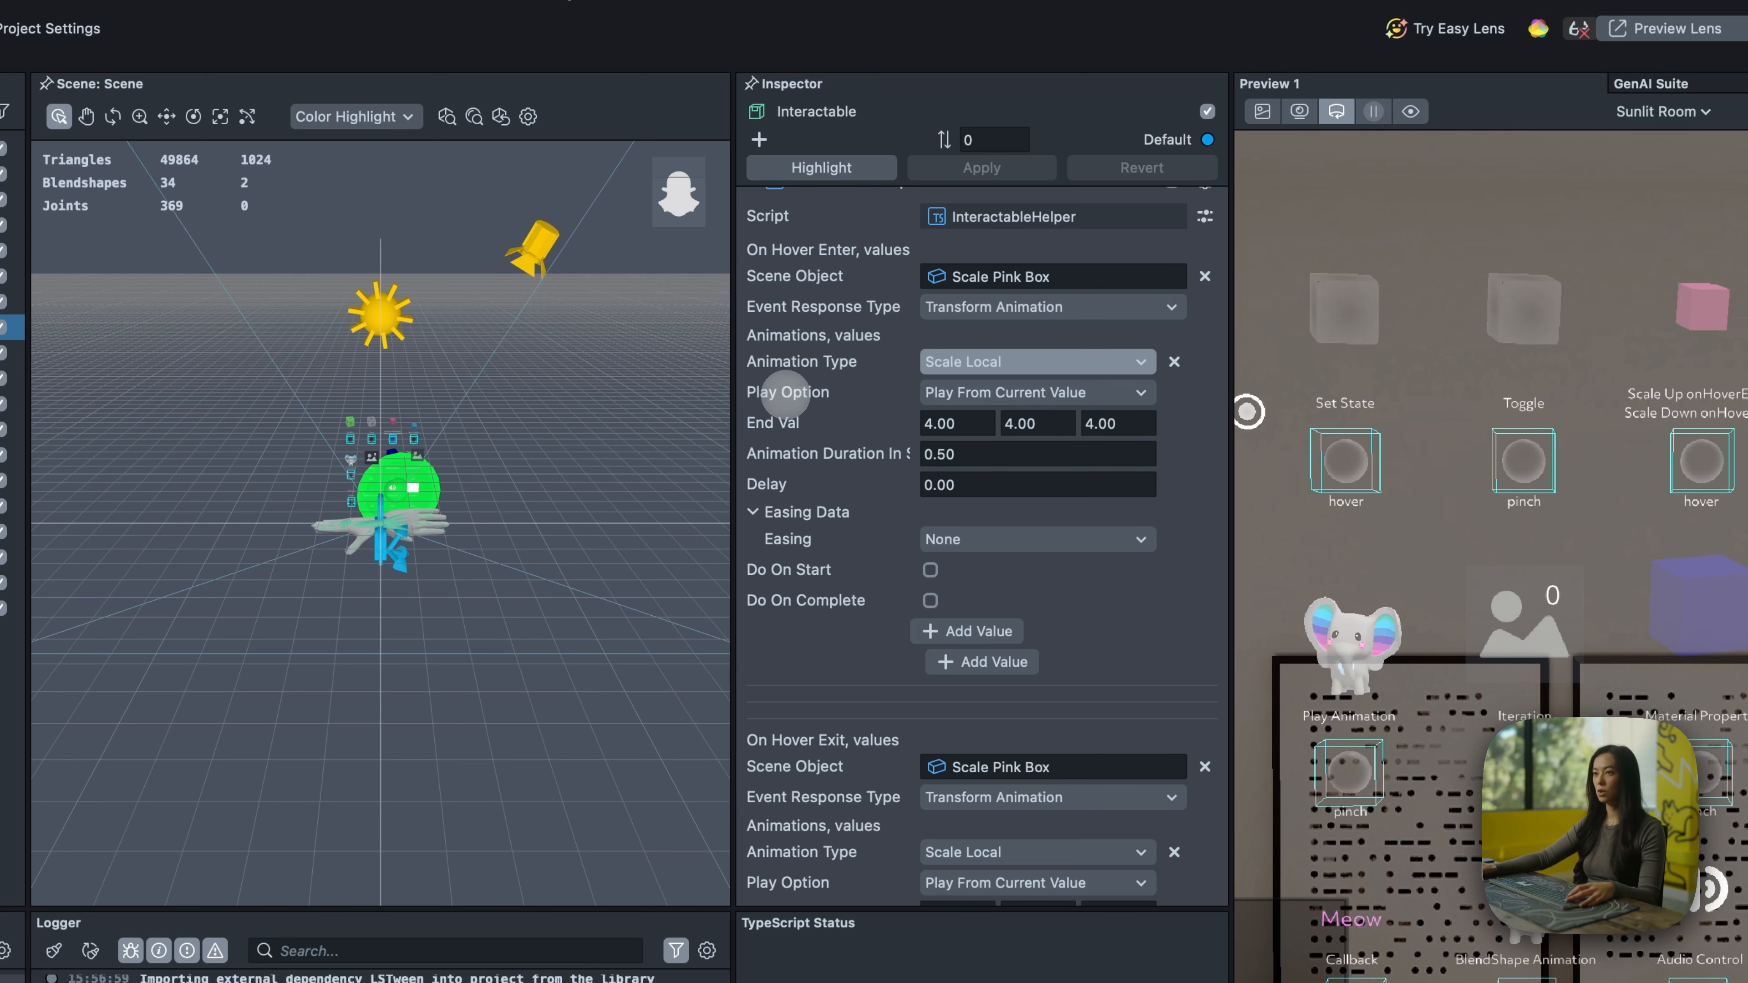
click(1109, 390)
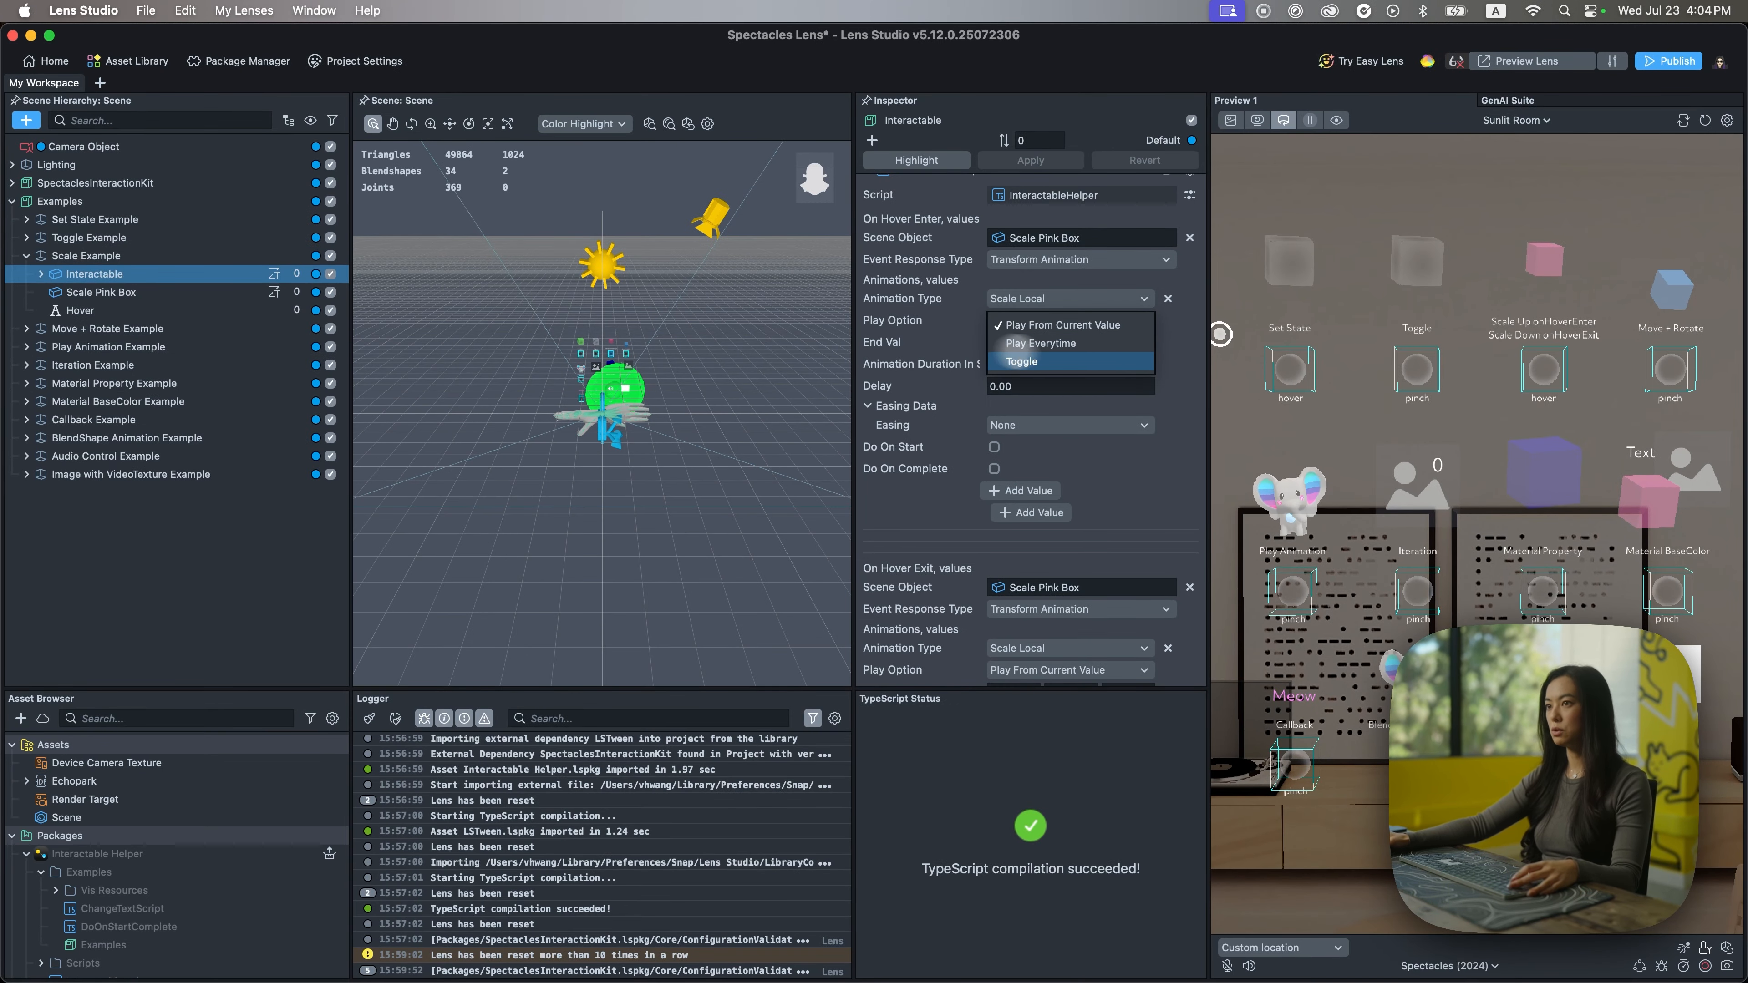
click(919, 346)
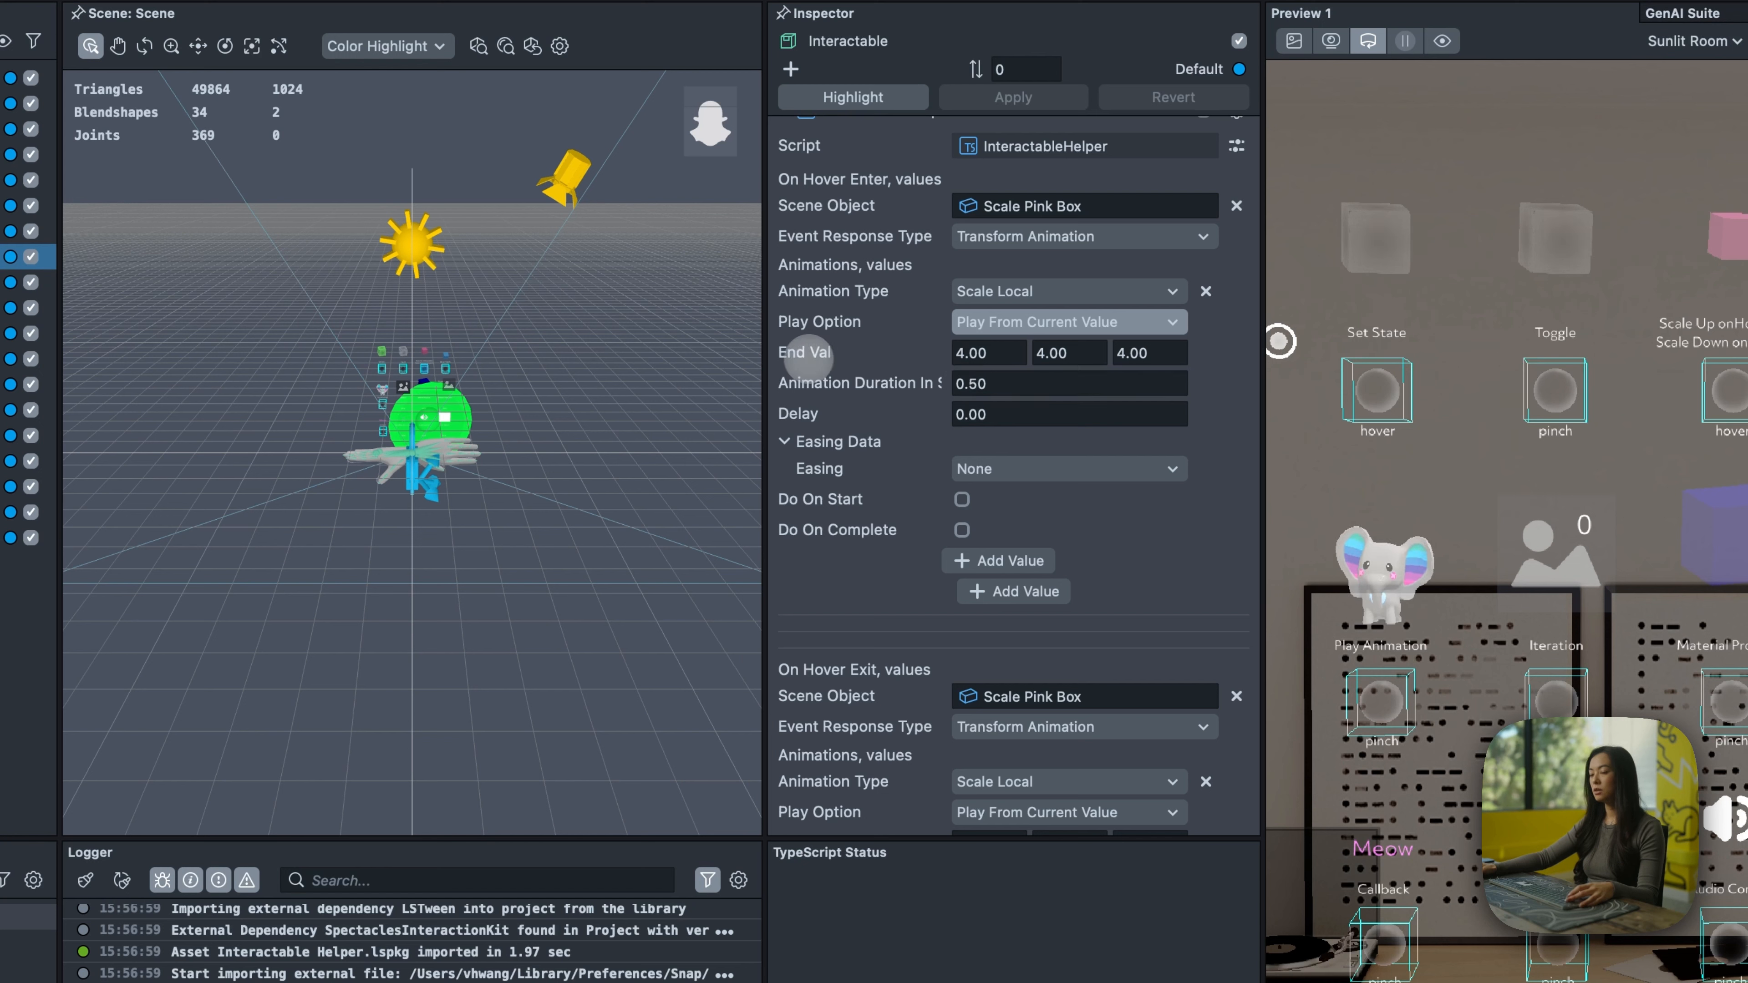
- Review the Animation Duration, Delay and Easing settings of the Scale Pink Box's On Hover Enter animation
click(1028, 389)
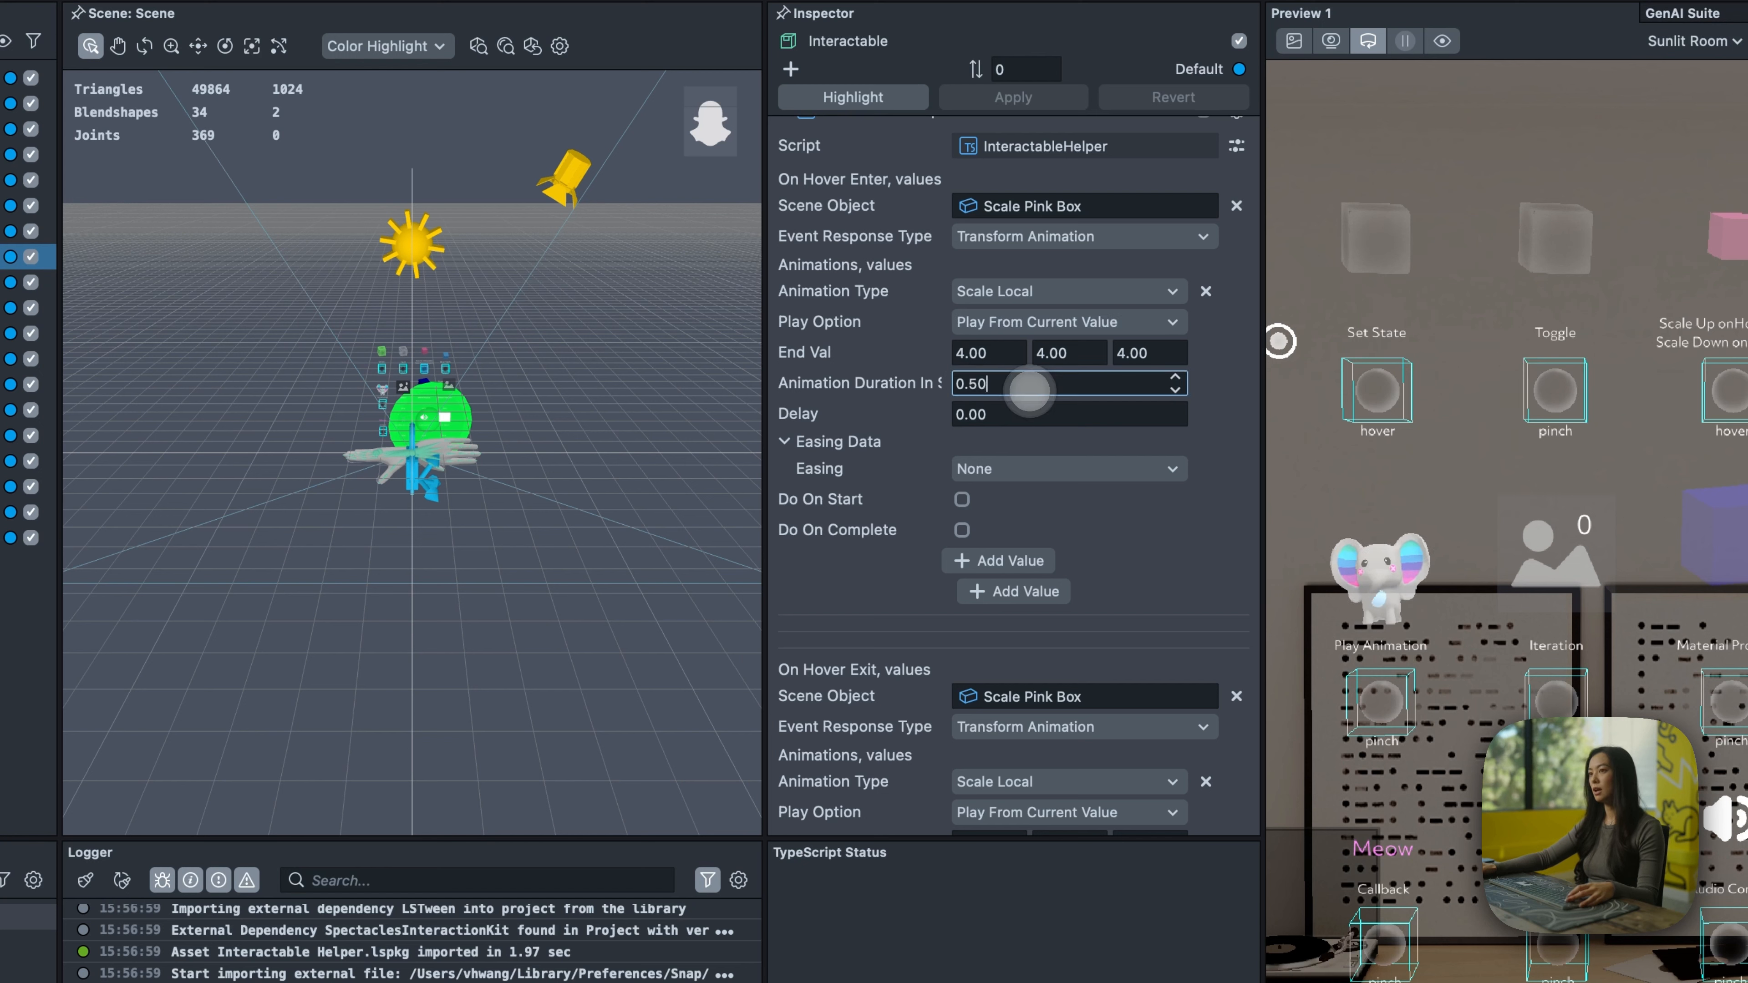
click(1031, 408)
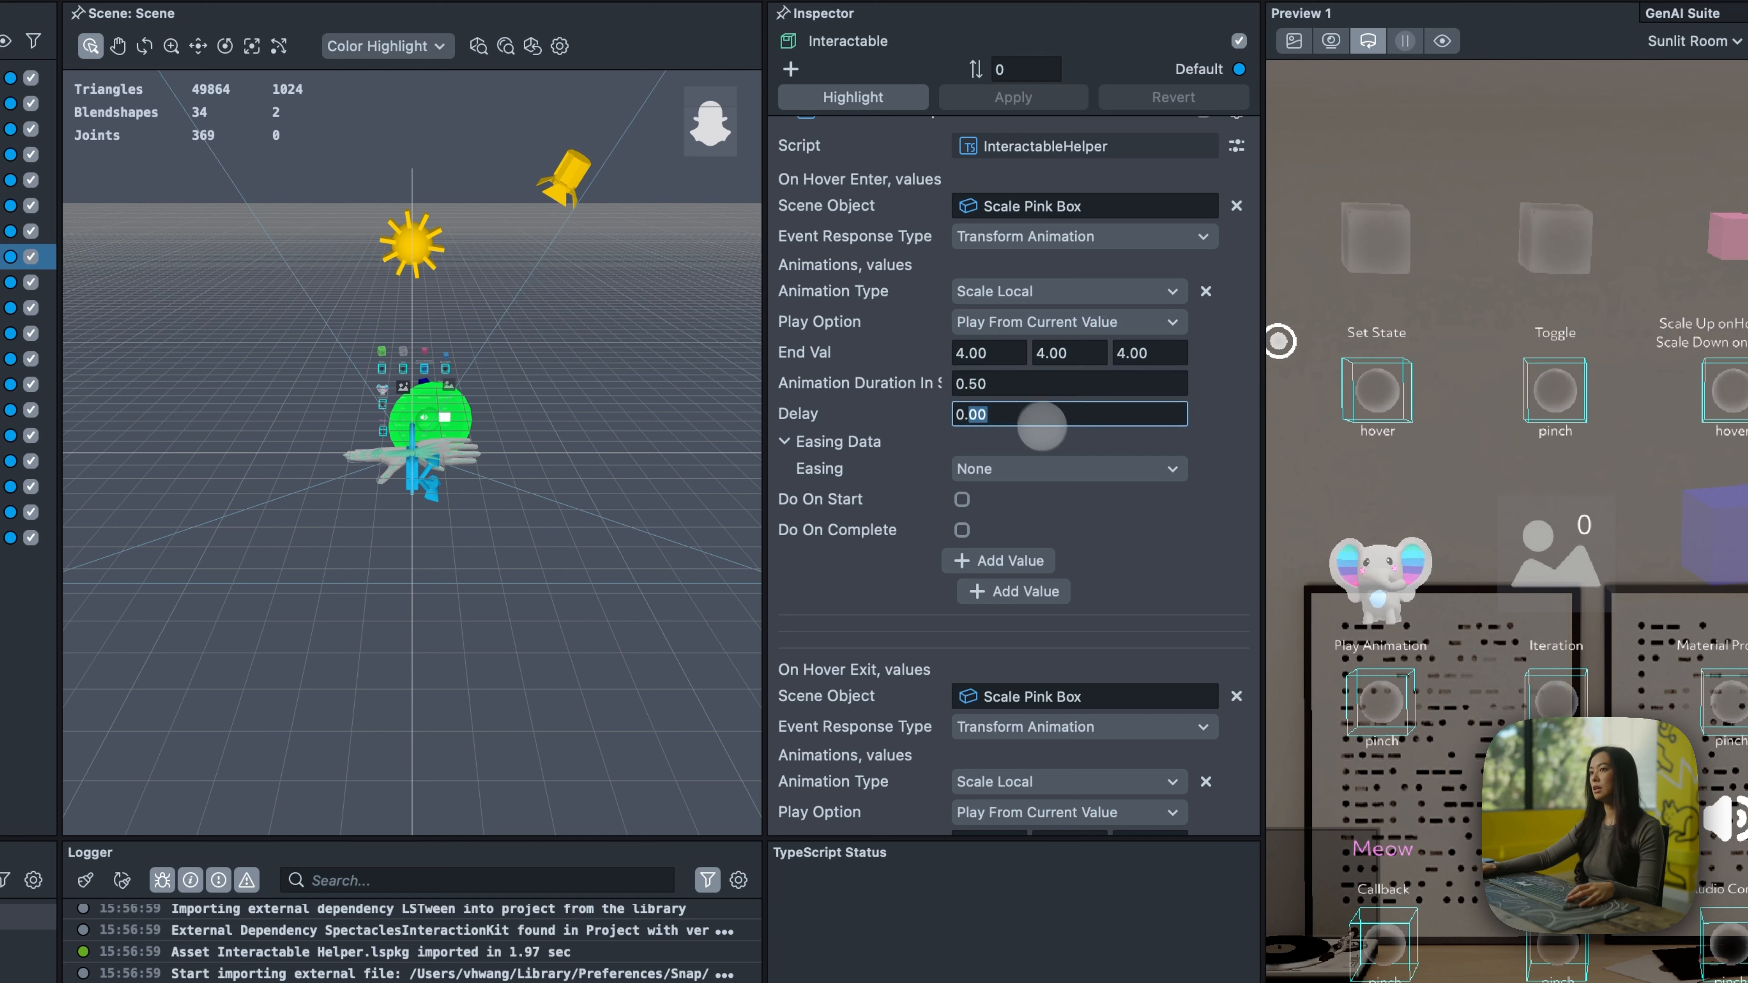
click(1065, 469)
click(875, 458)
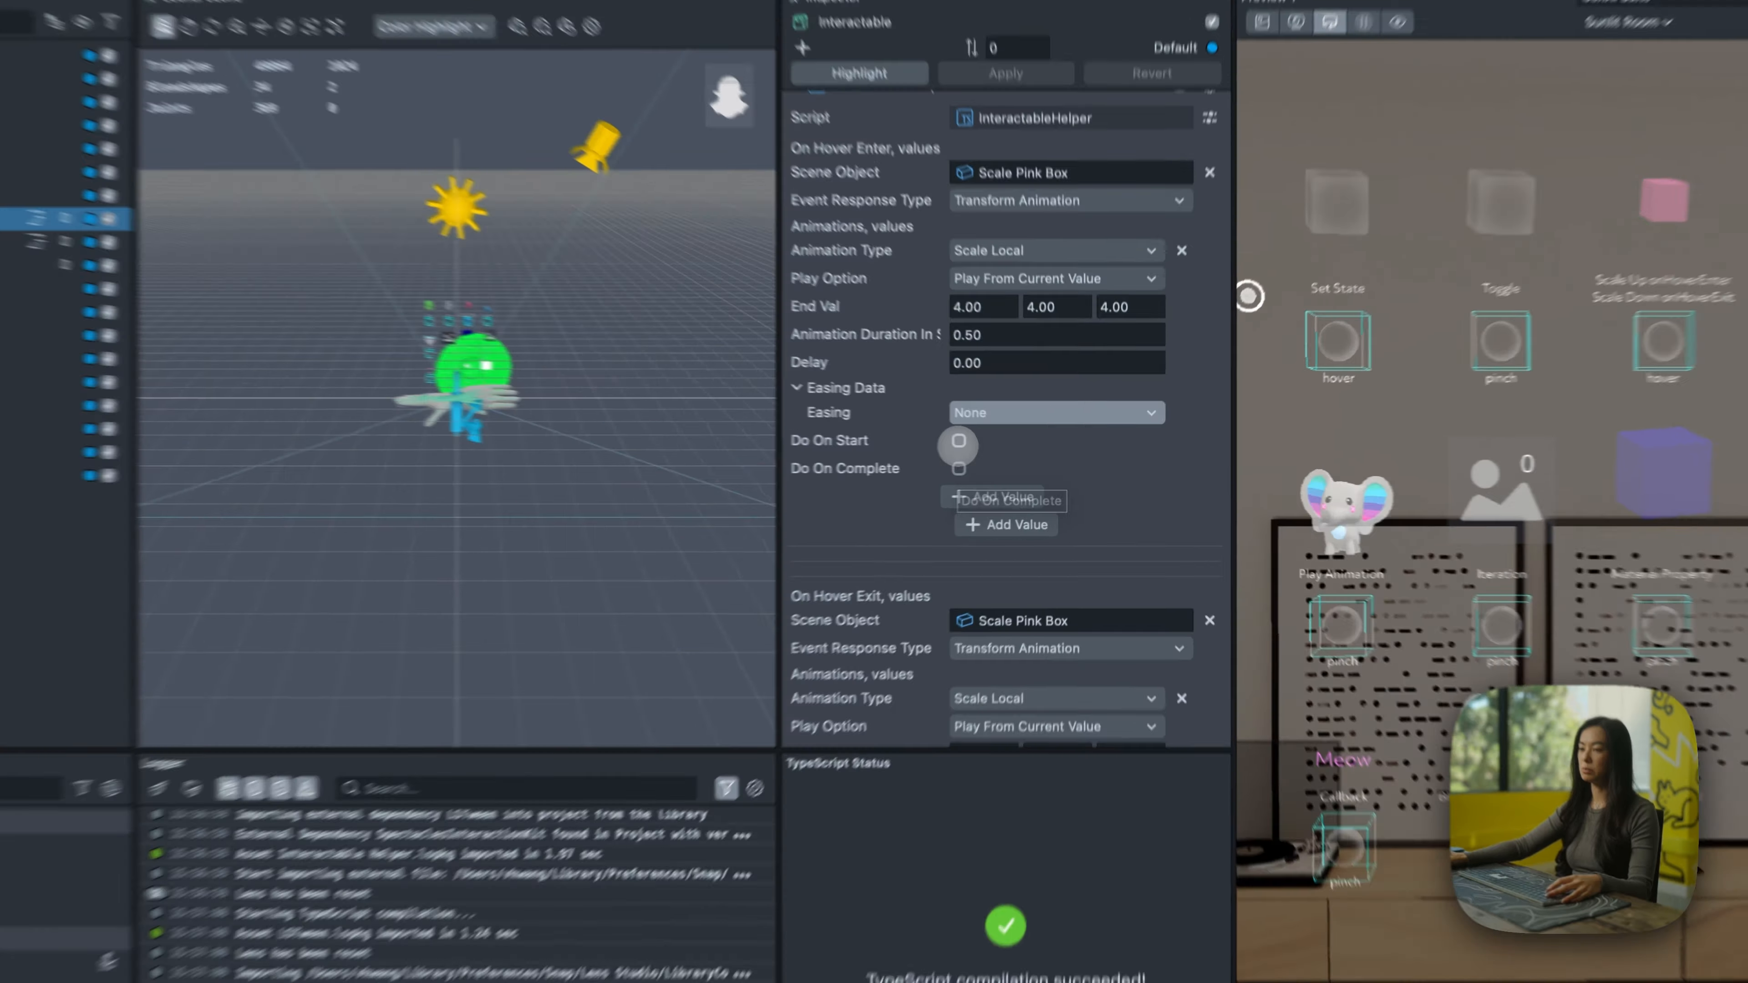
- Enable Do On Start for the Scale Pink Box's On Hover Enter animation and review the available Action Type options
click(993, 447)
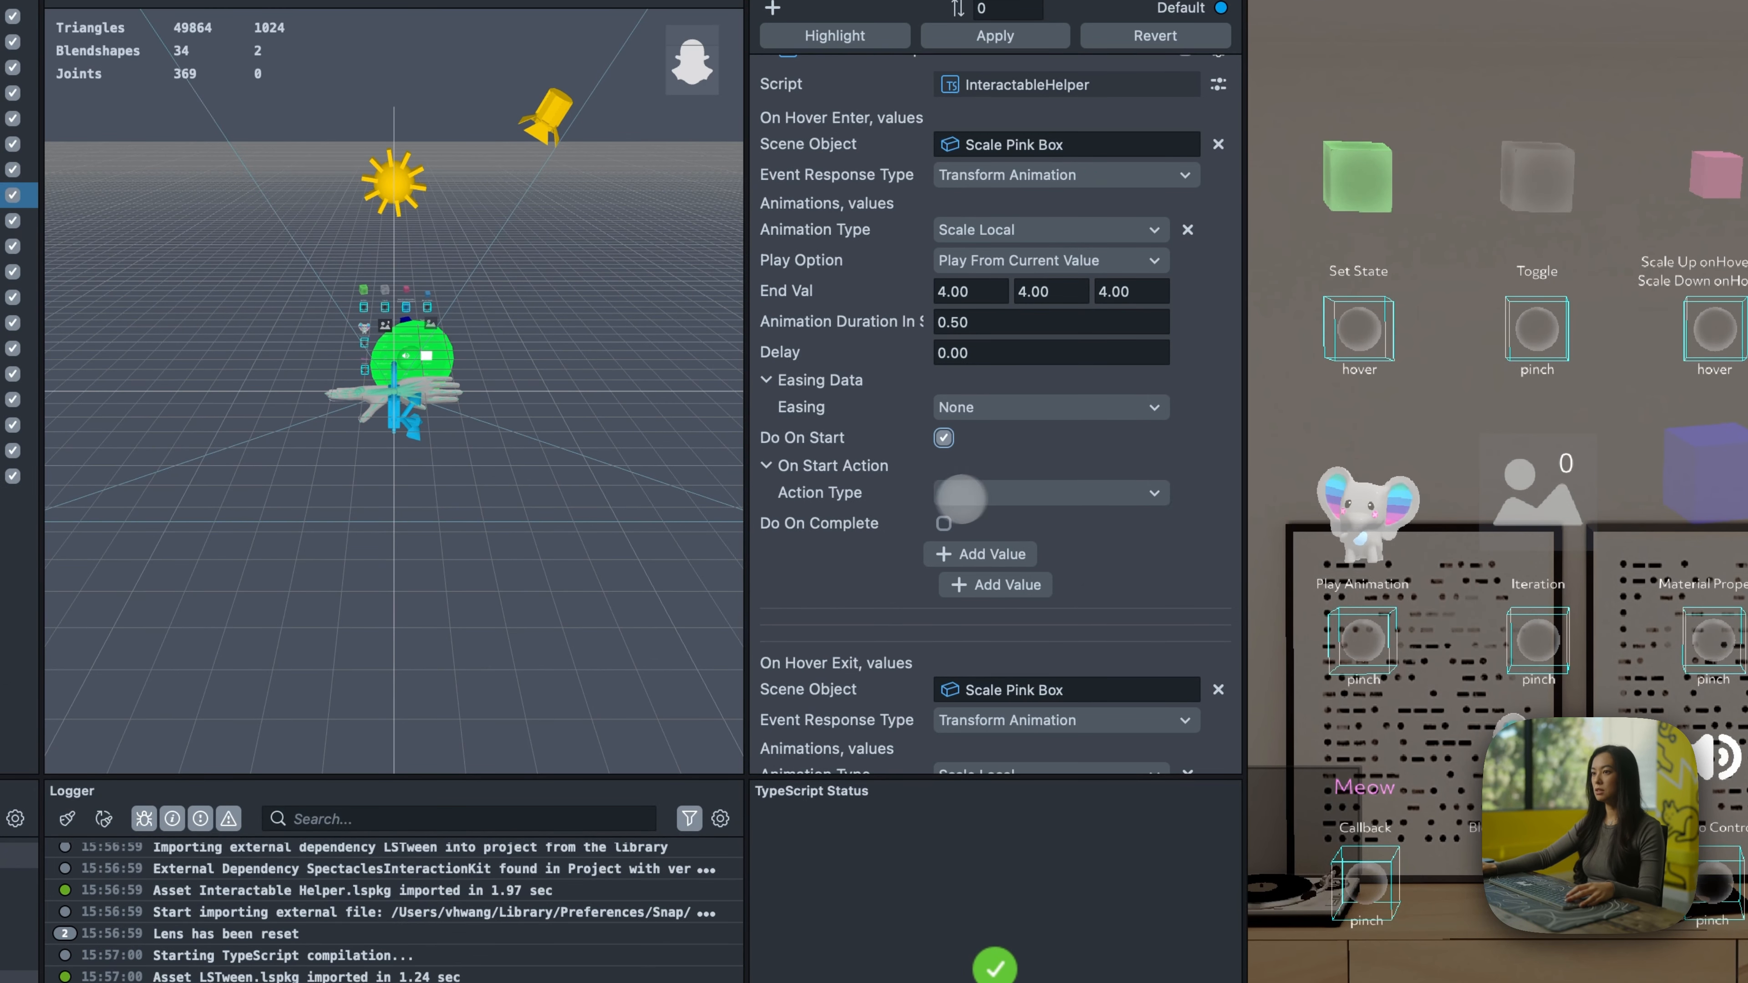
click(1016, 492)
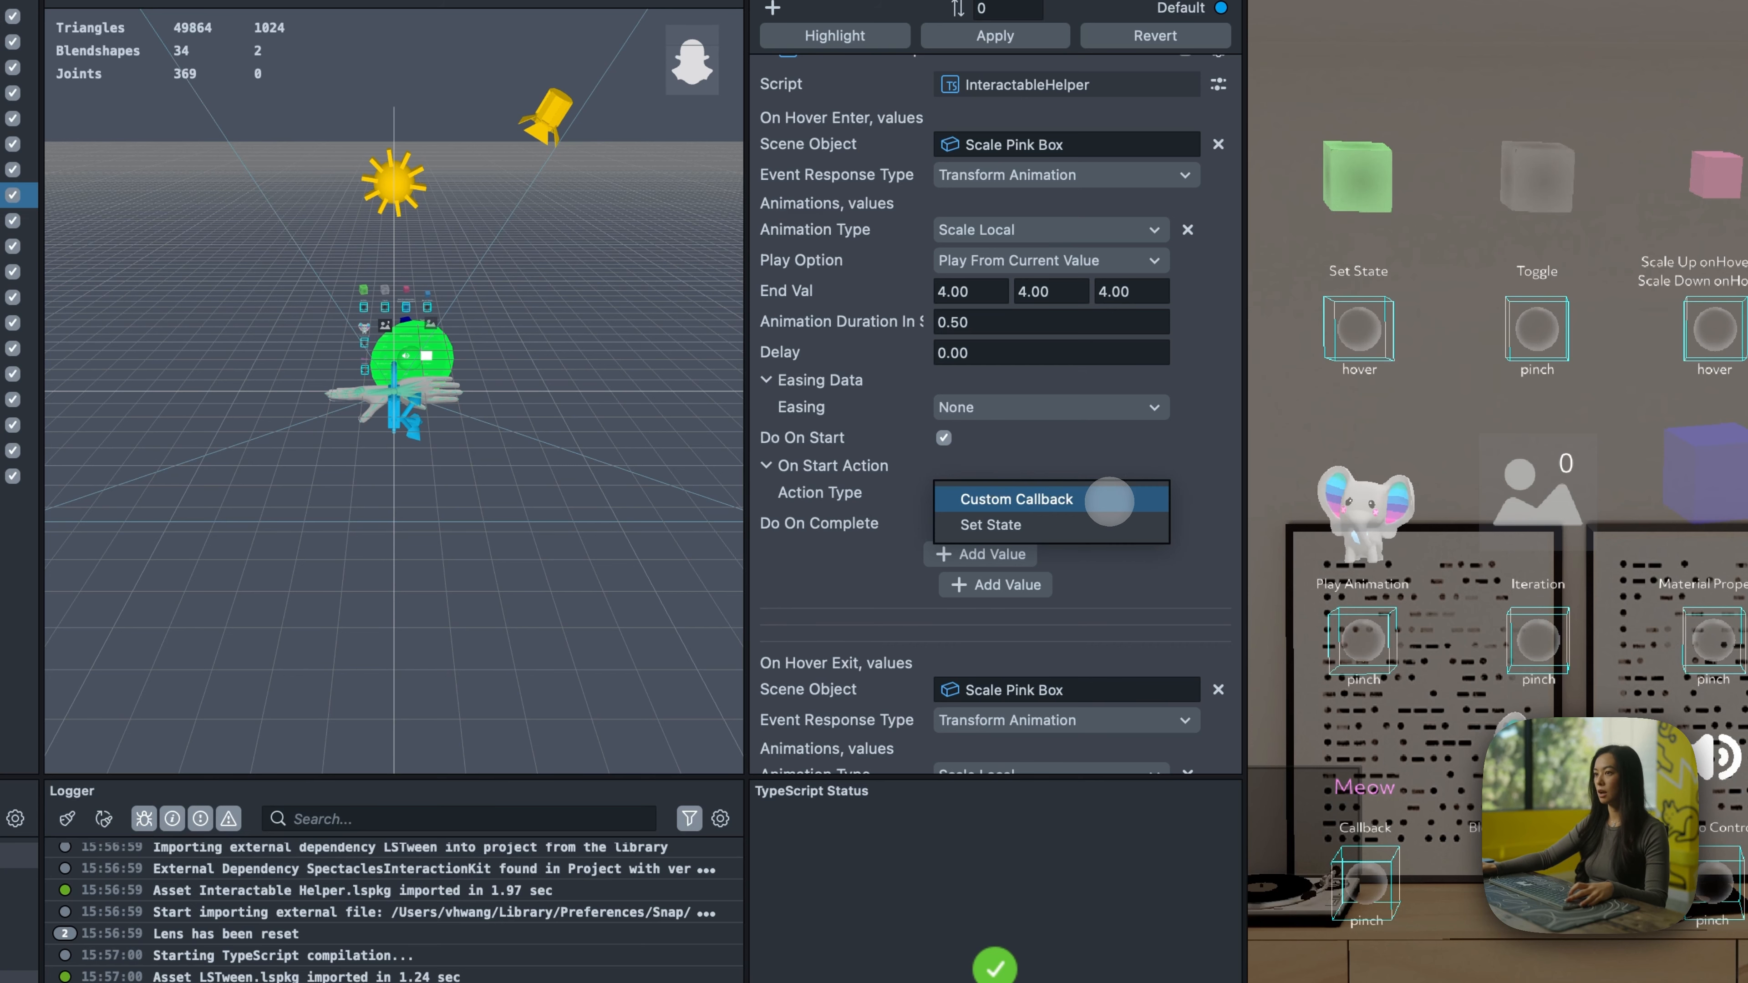
click(1098, 522)
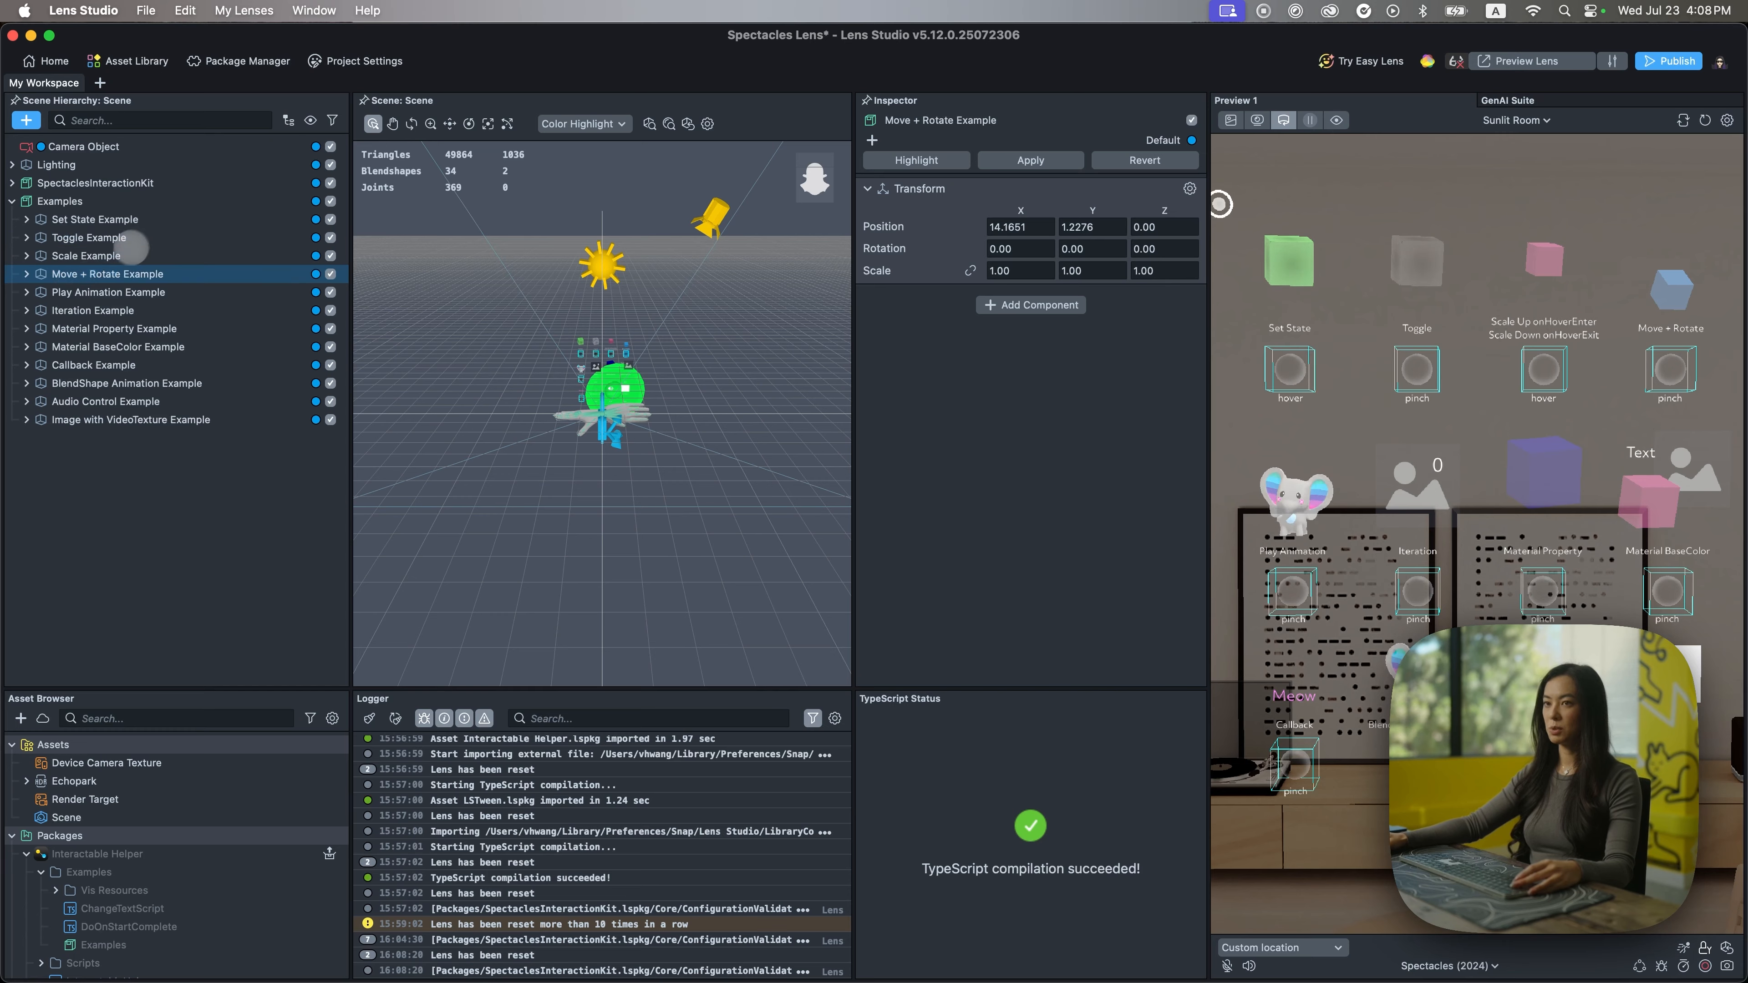
- Inspect the InteractableHelper settings of the Move + Rotate Example's Interactable and pinch its button in the preview
click(26, 274)
click(124, 310)
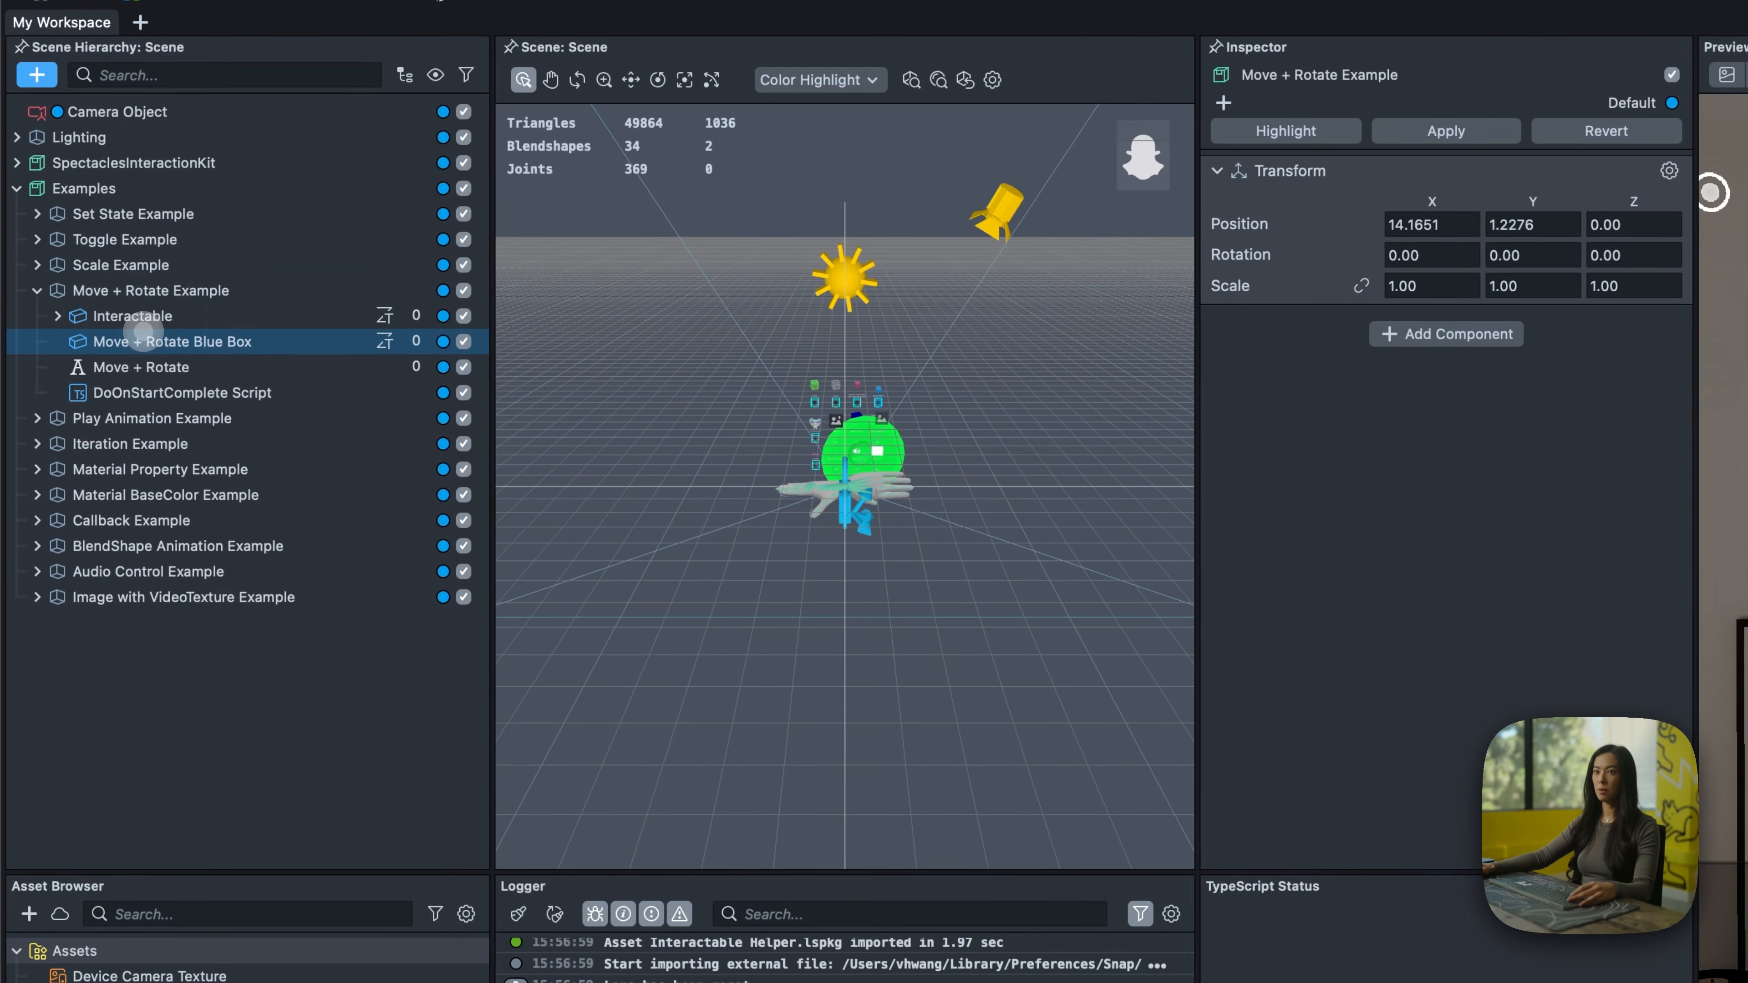
scroll(1026, 599, down, 15)
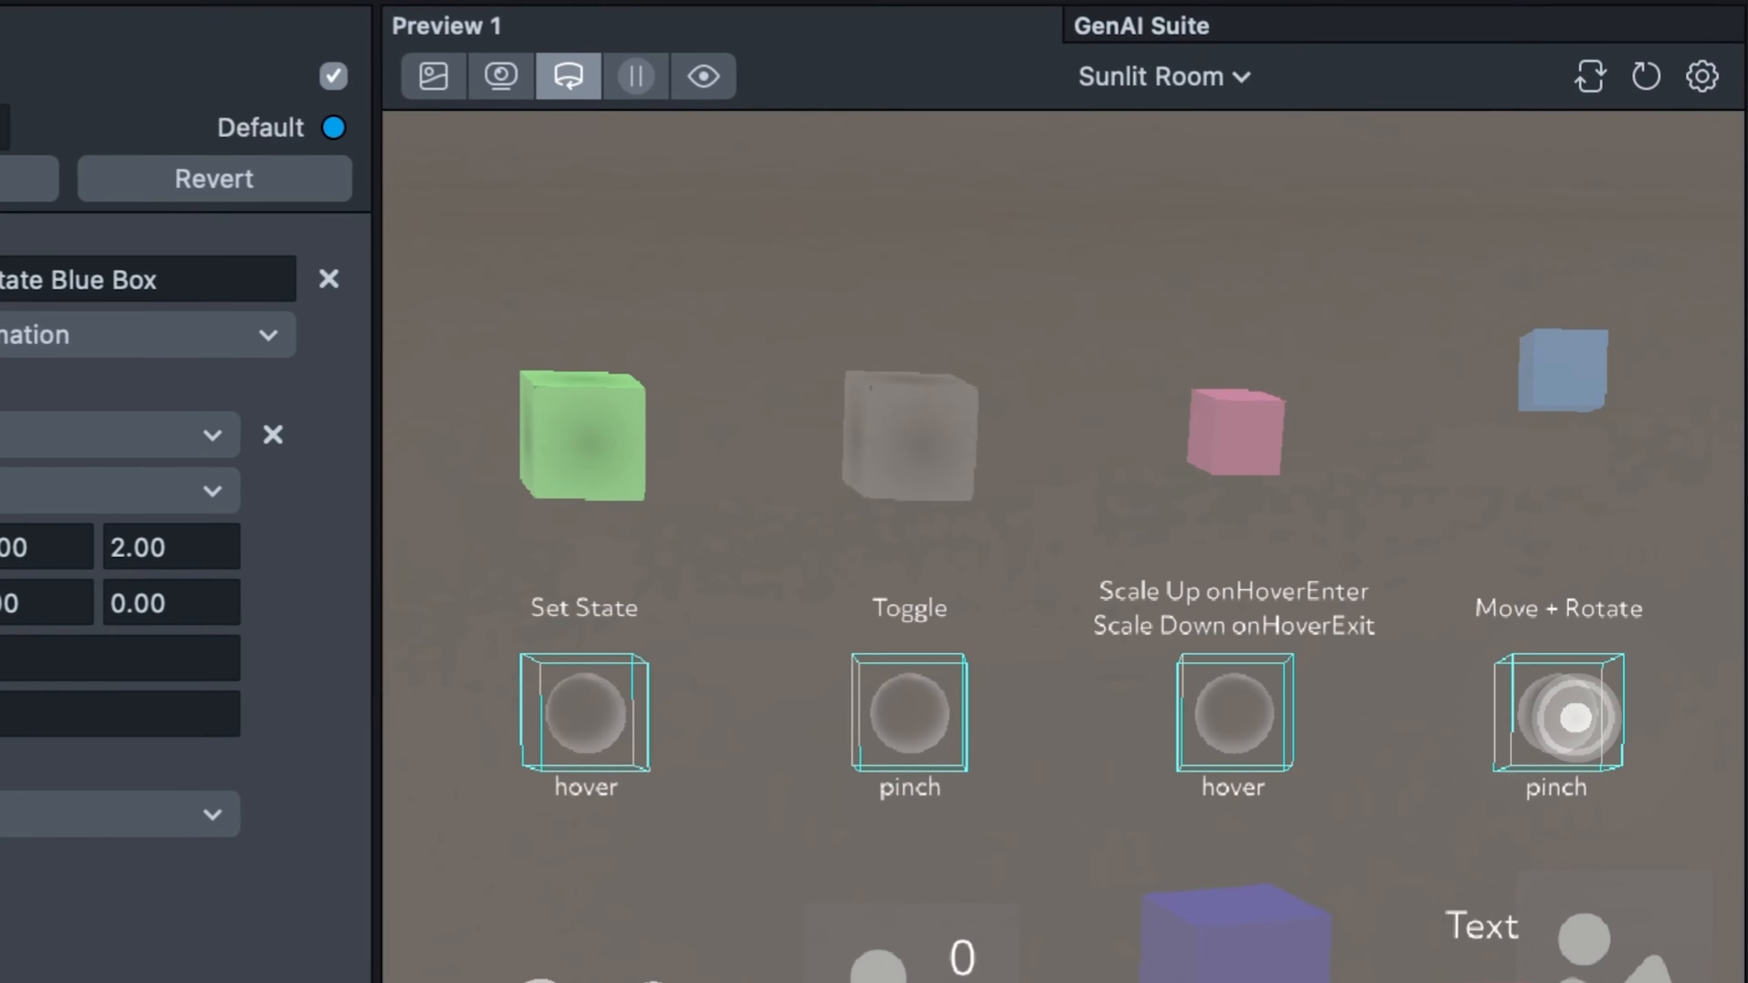
click(1615, 635)
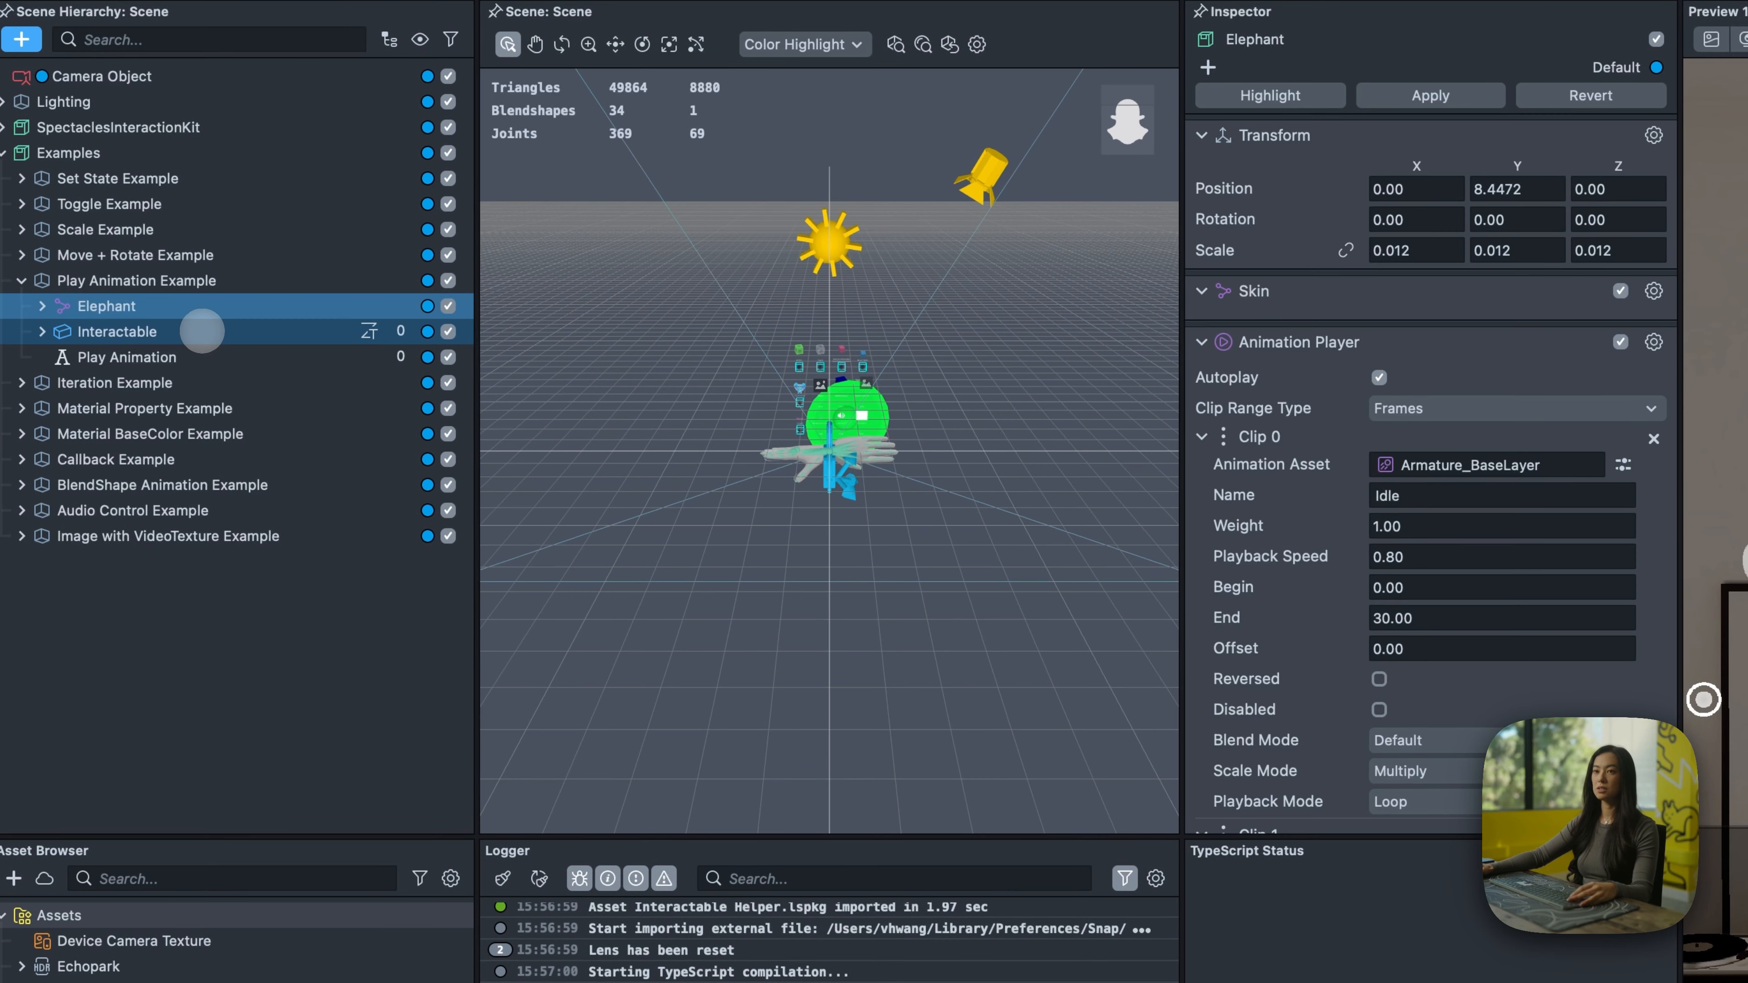
- Review the Play Animation Example's Custom Animation response and its Animation Name, and inspect the Iteration Example's Interactable
click(195, 332)
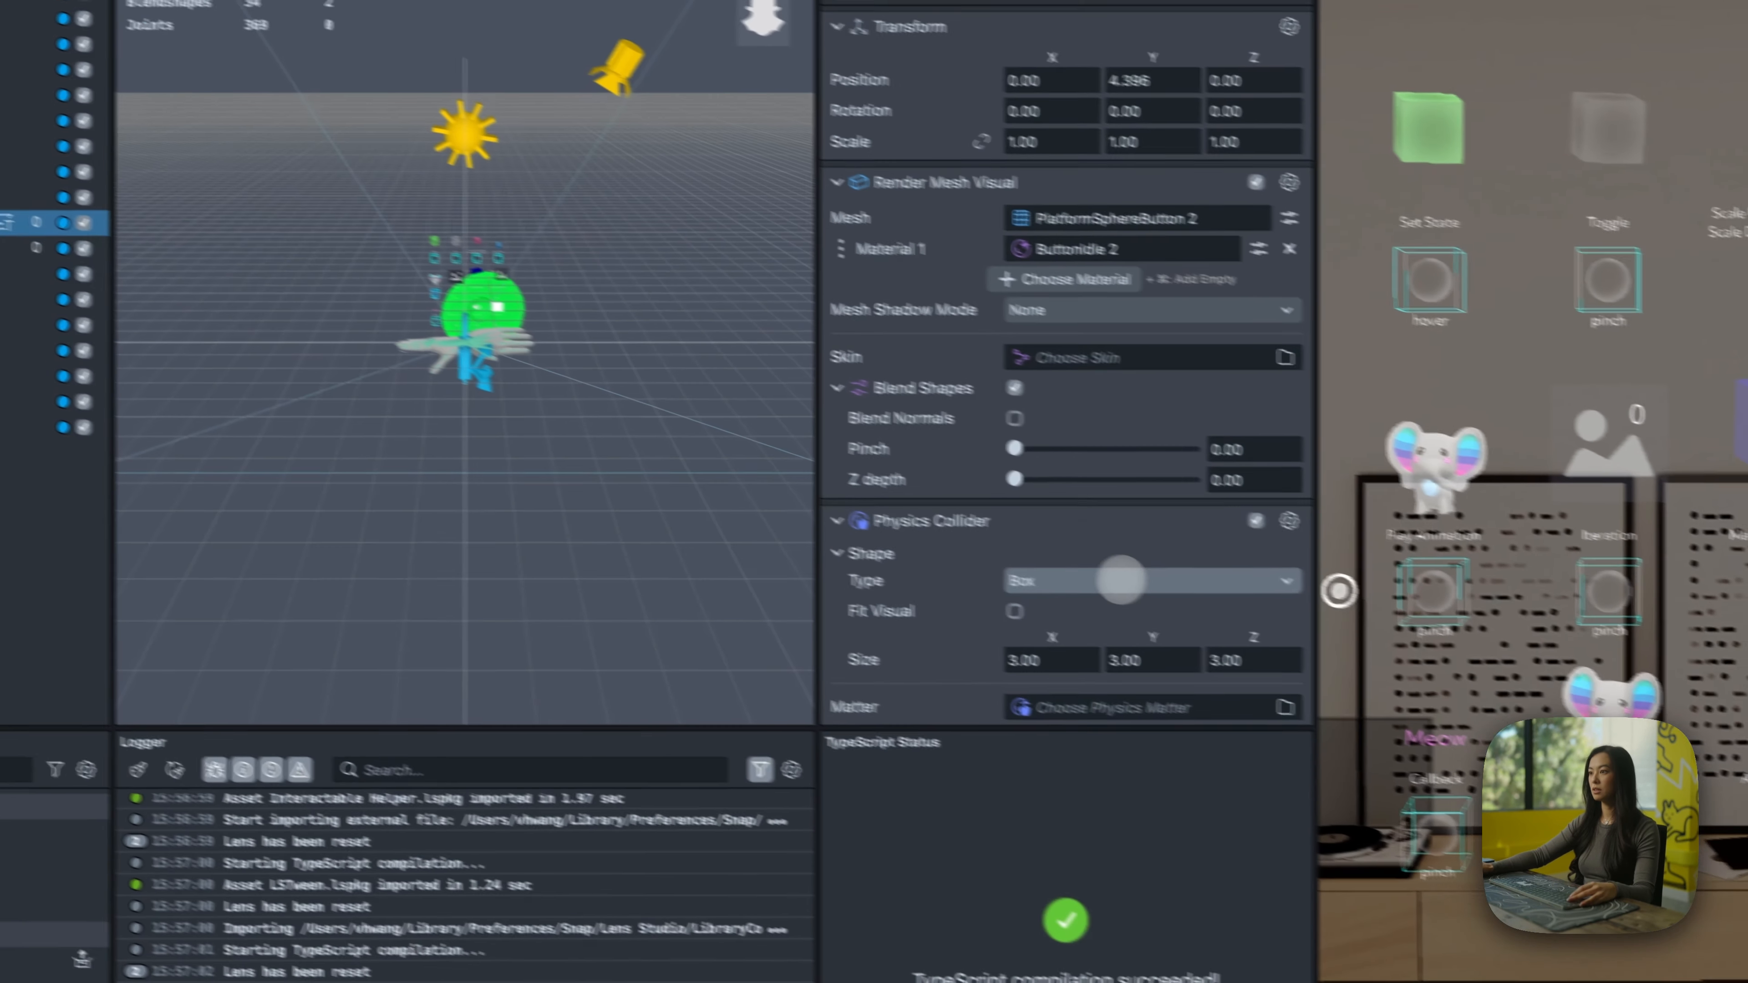
scroll(1121, 579, down, 15)
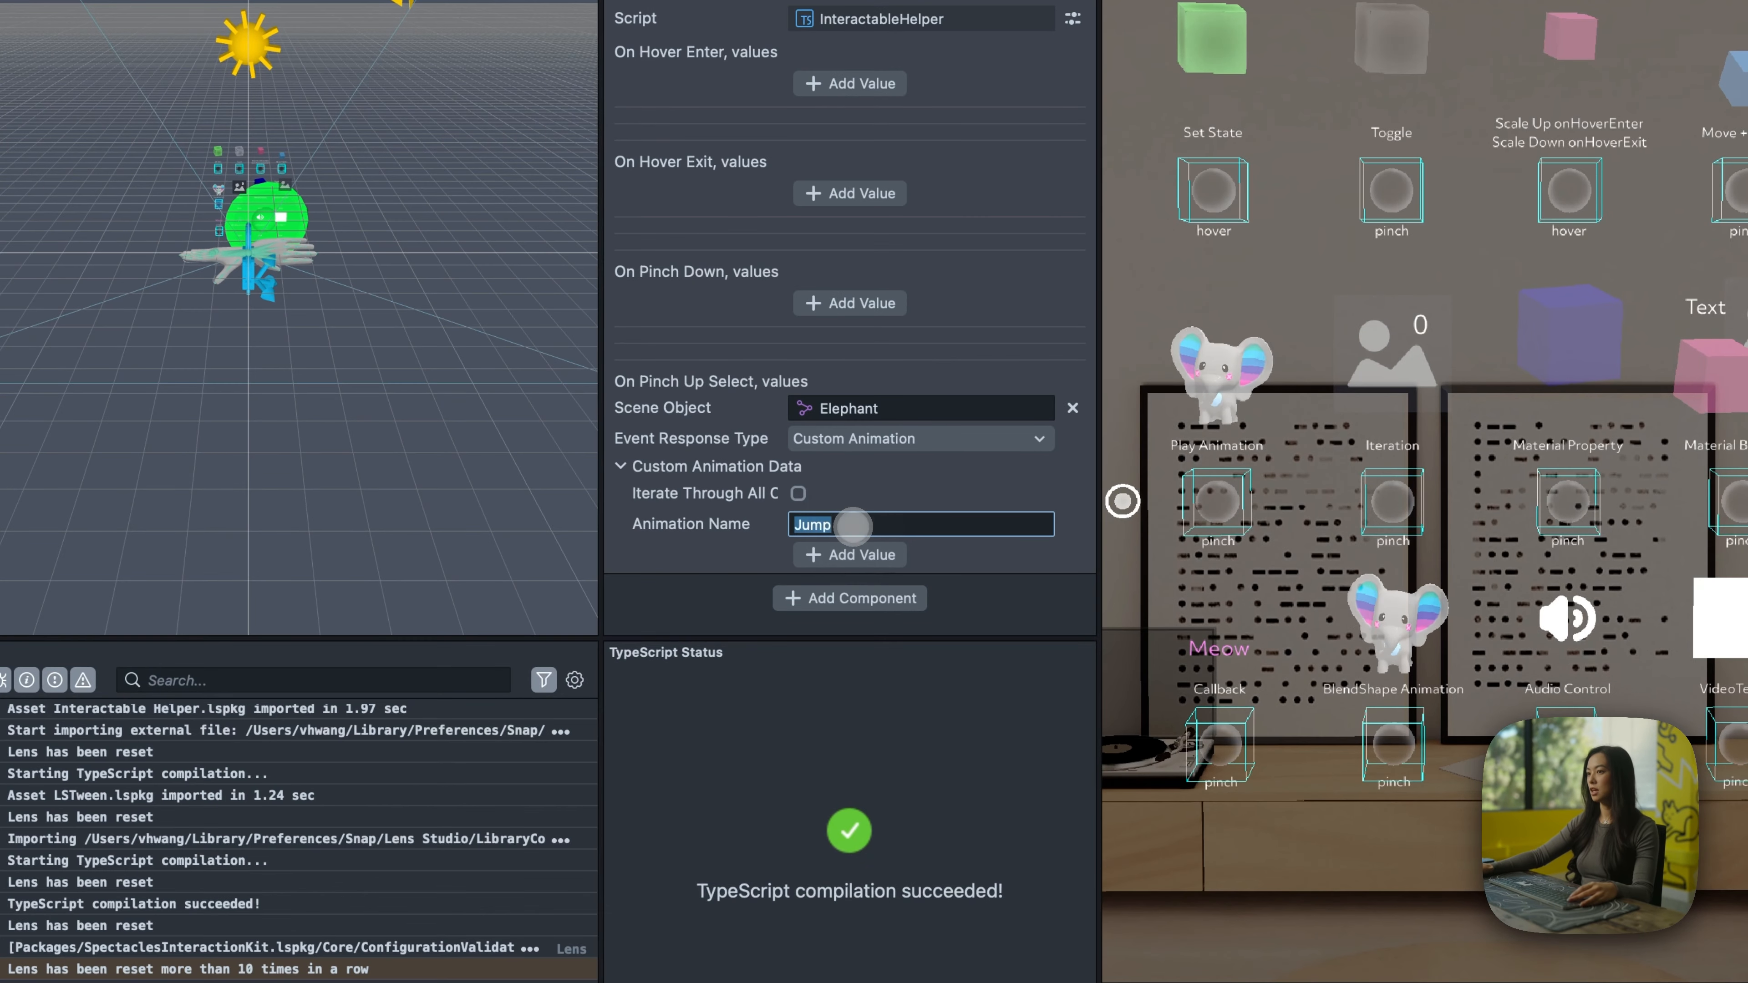
double_click(1041, 607)
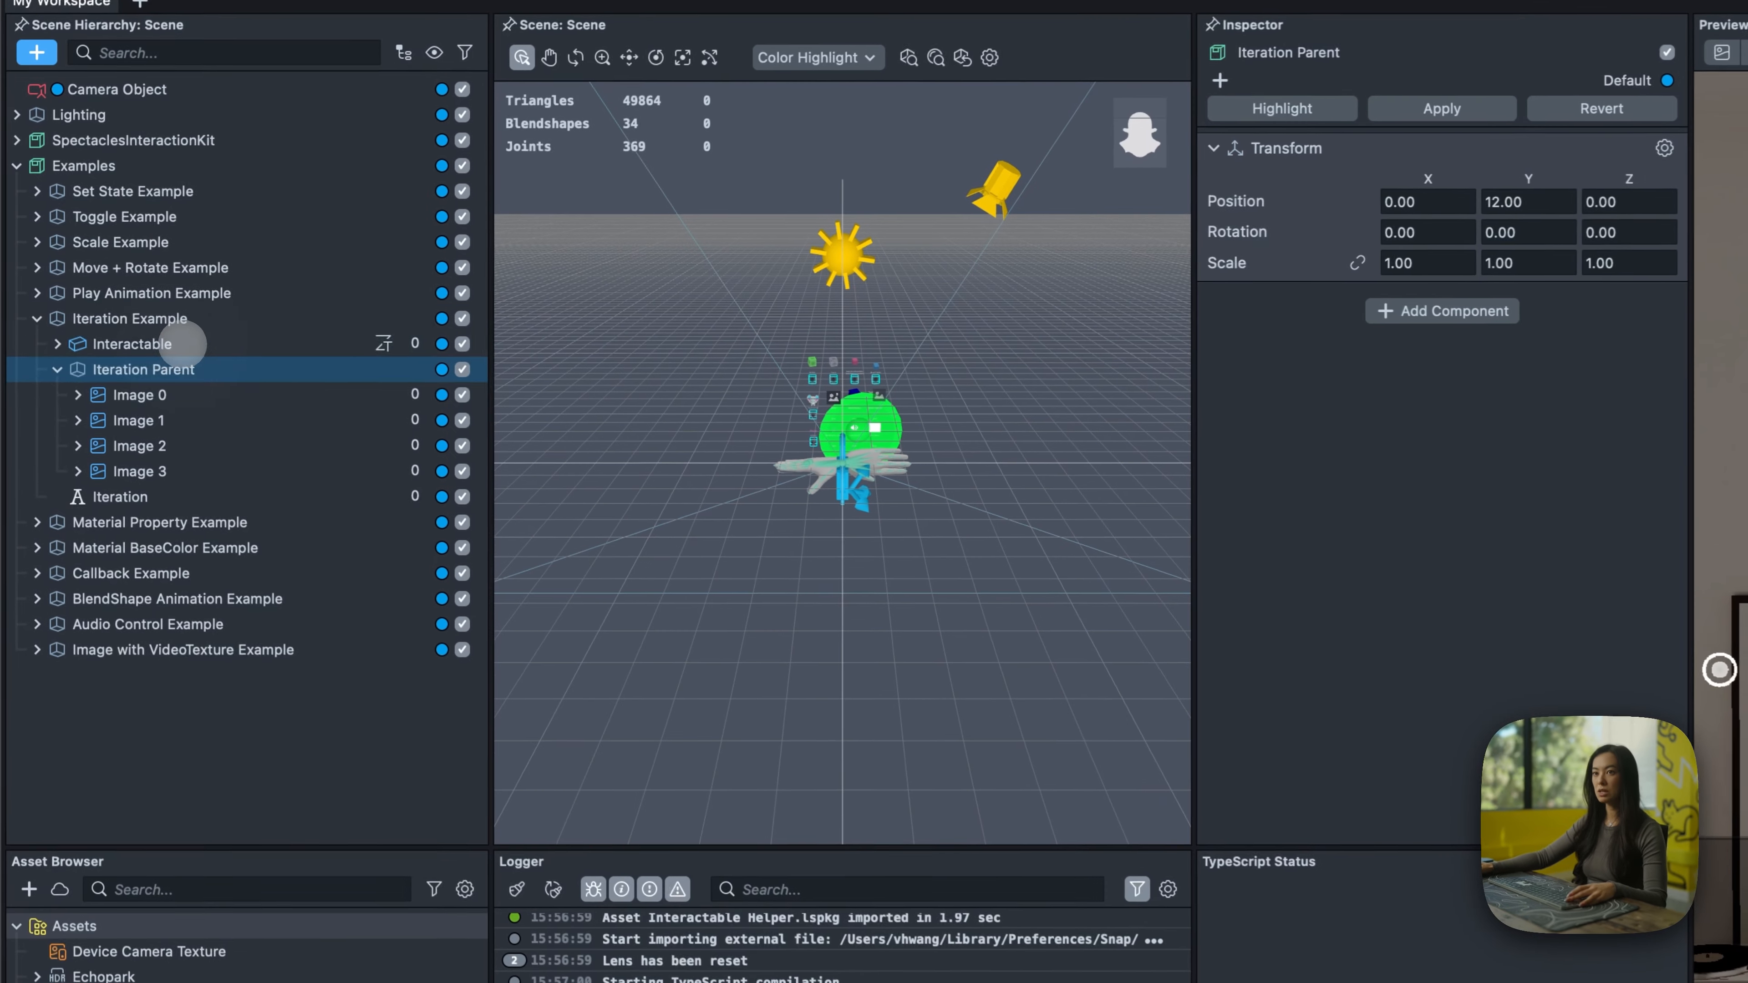
click(182, 343)
scroll(1414, 649, down, 10)
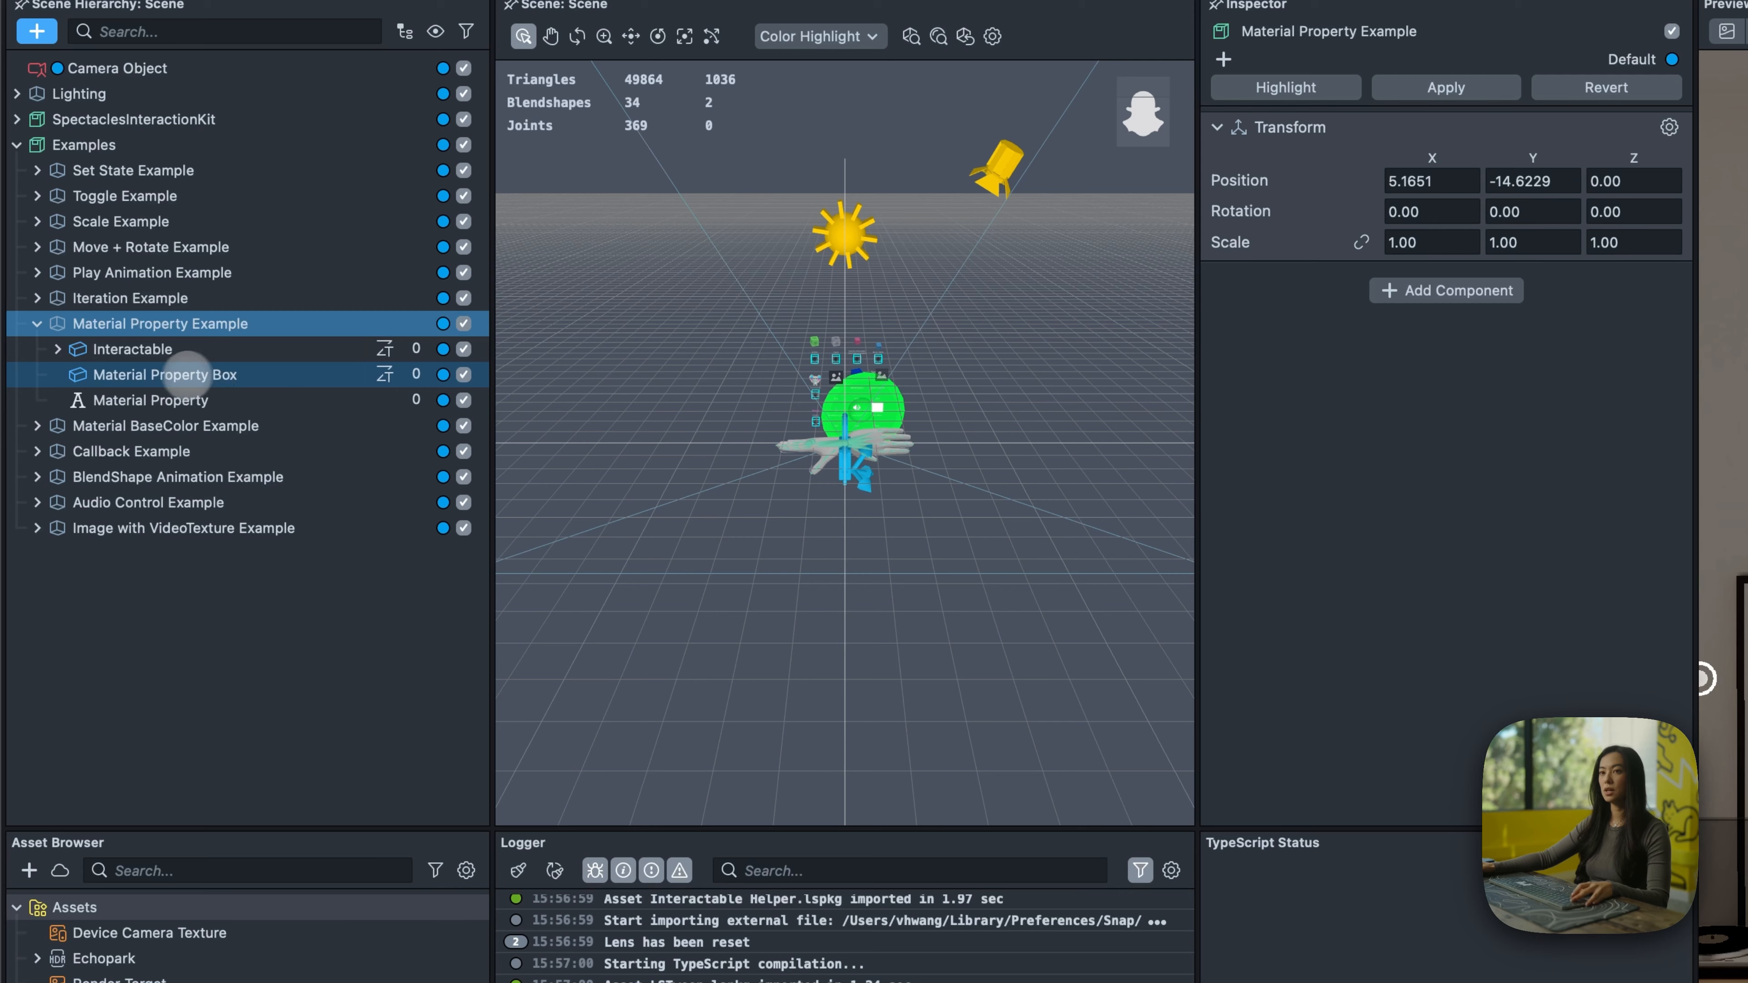
- Locate the Material Property Box's Pink With Property material in the assets and examine its shader's Graph Parameters
click(165, 375)
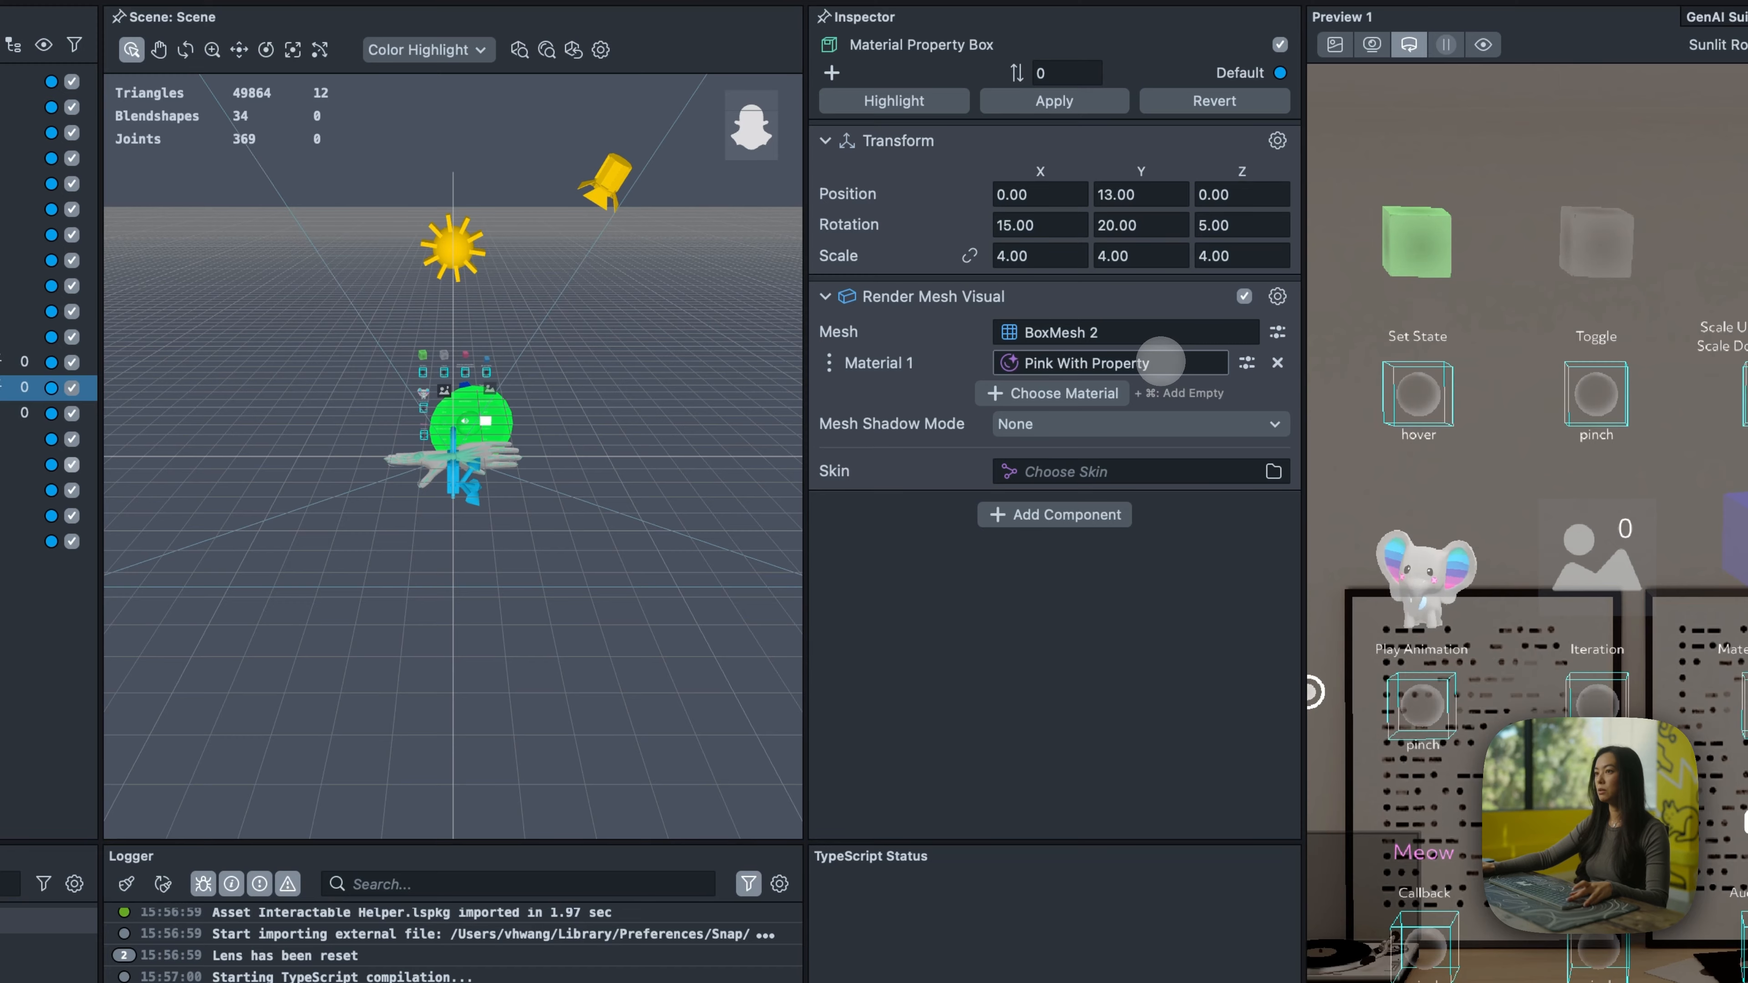
right_click(1165, 362)
click(1281, 406)
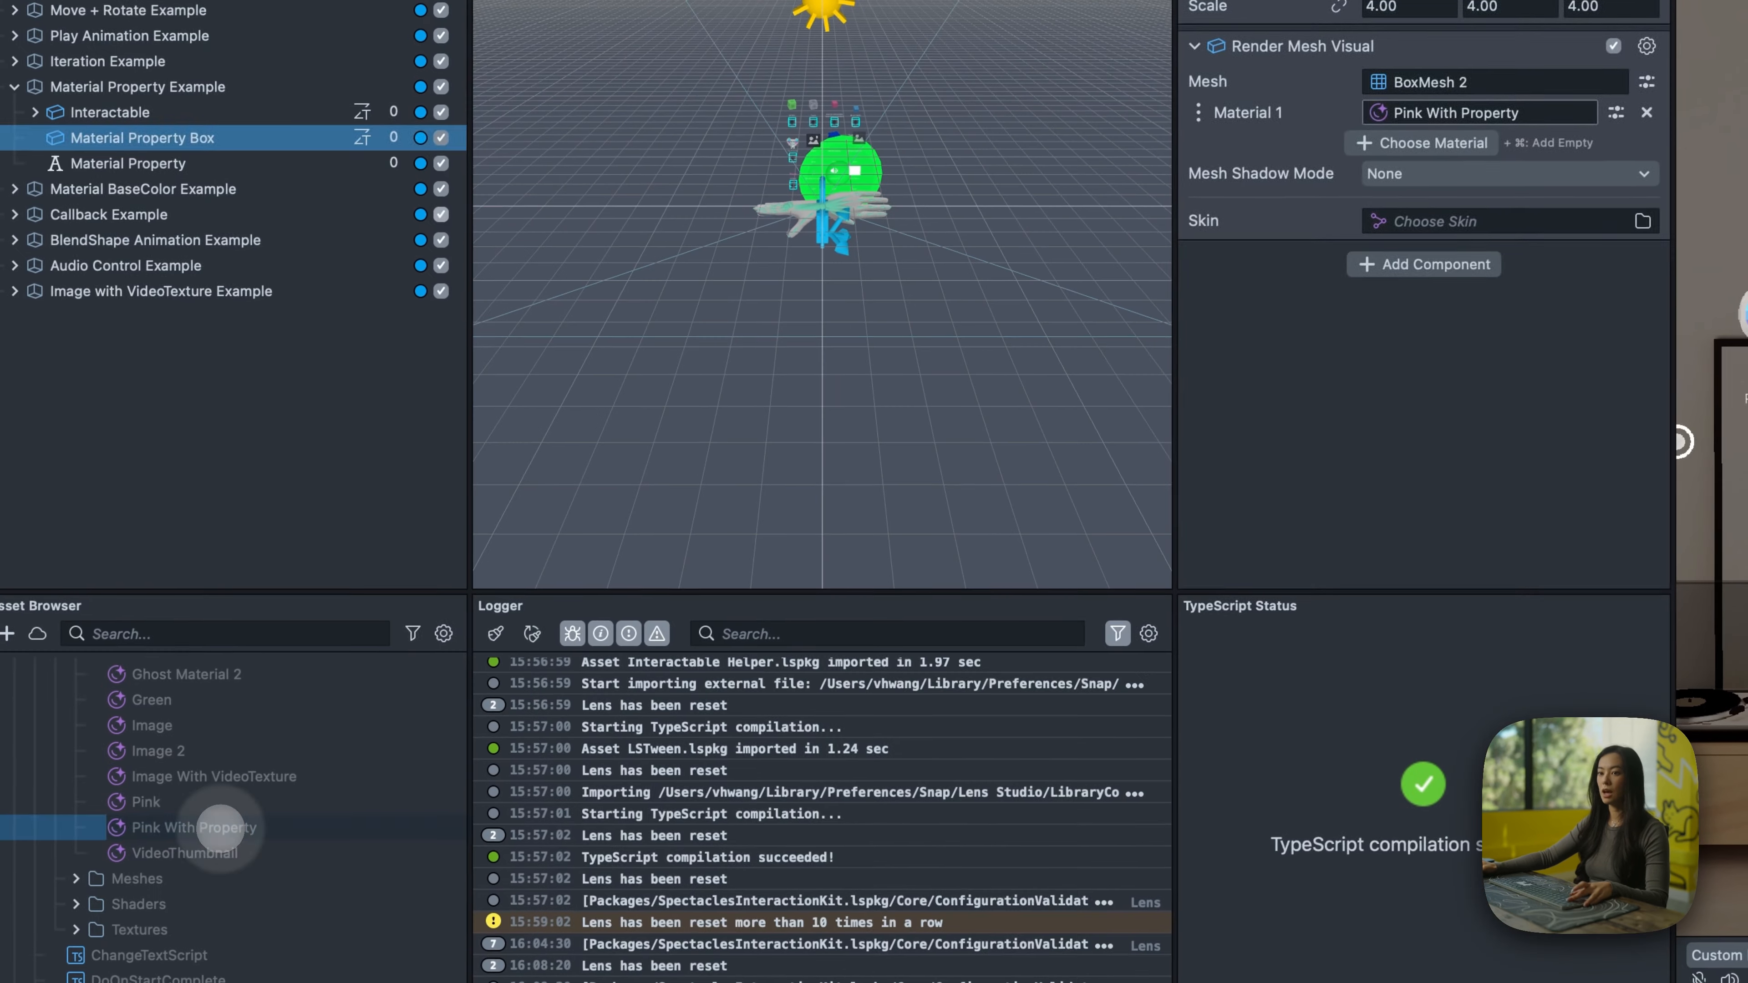
click(222, 827)
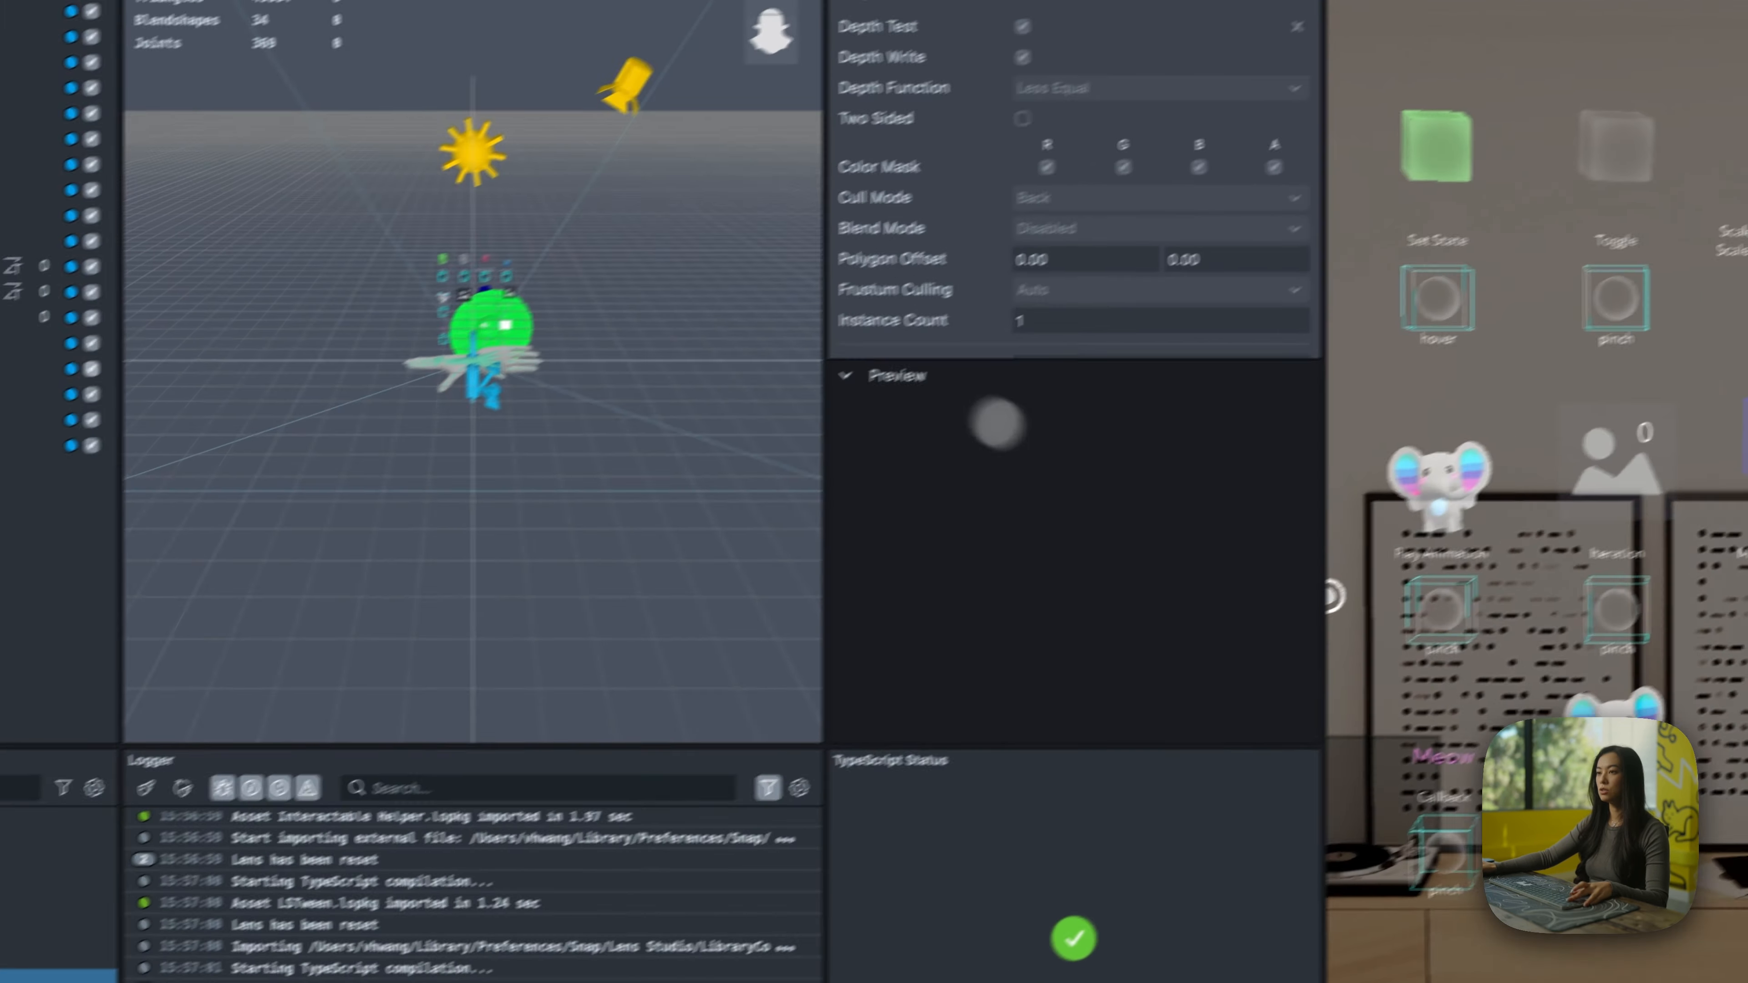
click(844, 376)
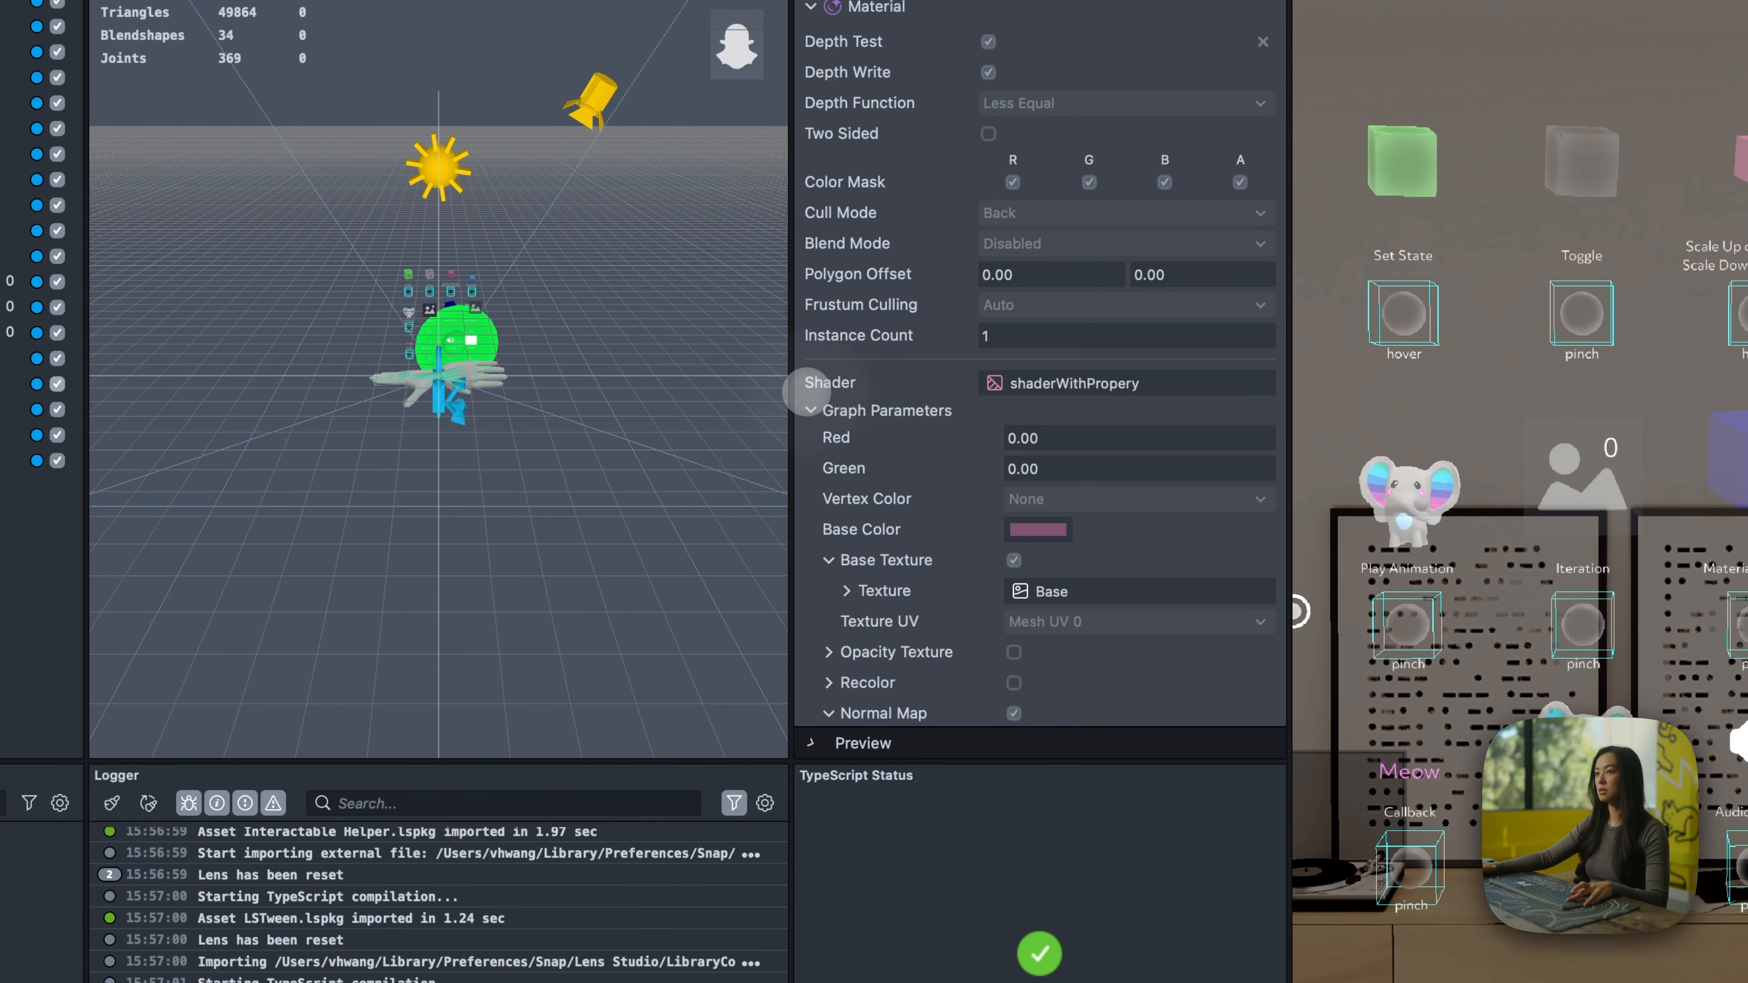
scroll(865, 443, down, 4)
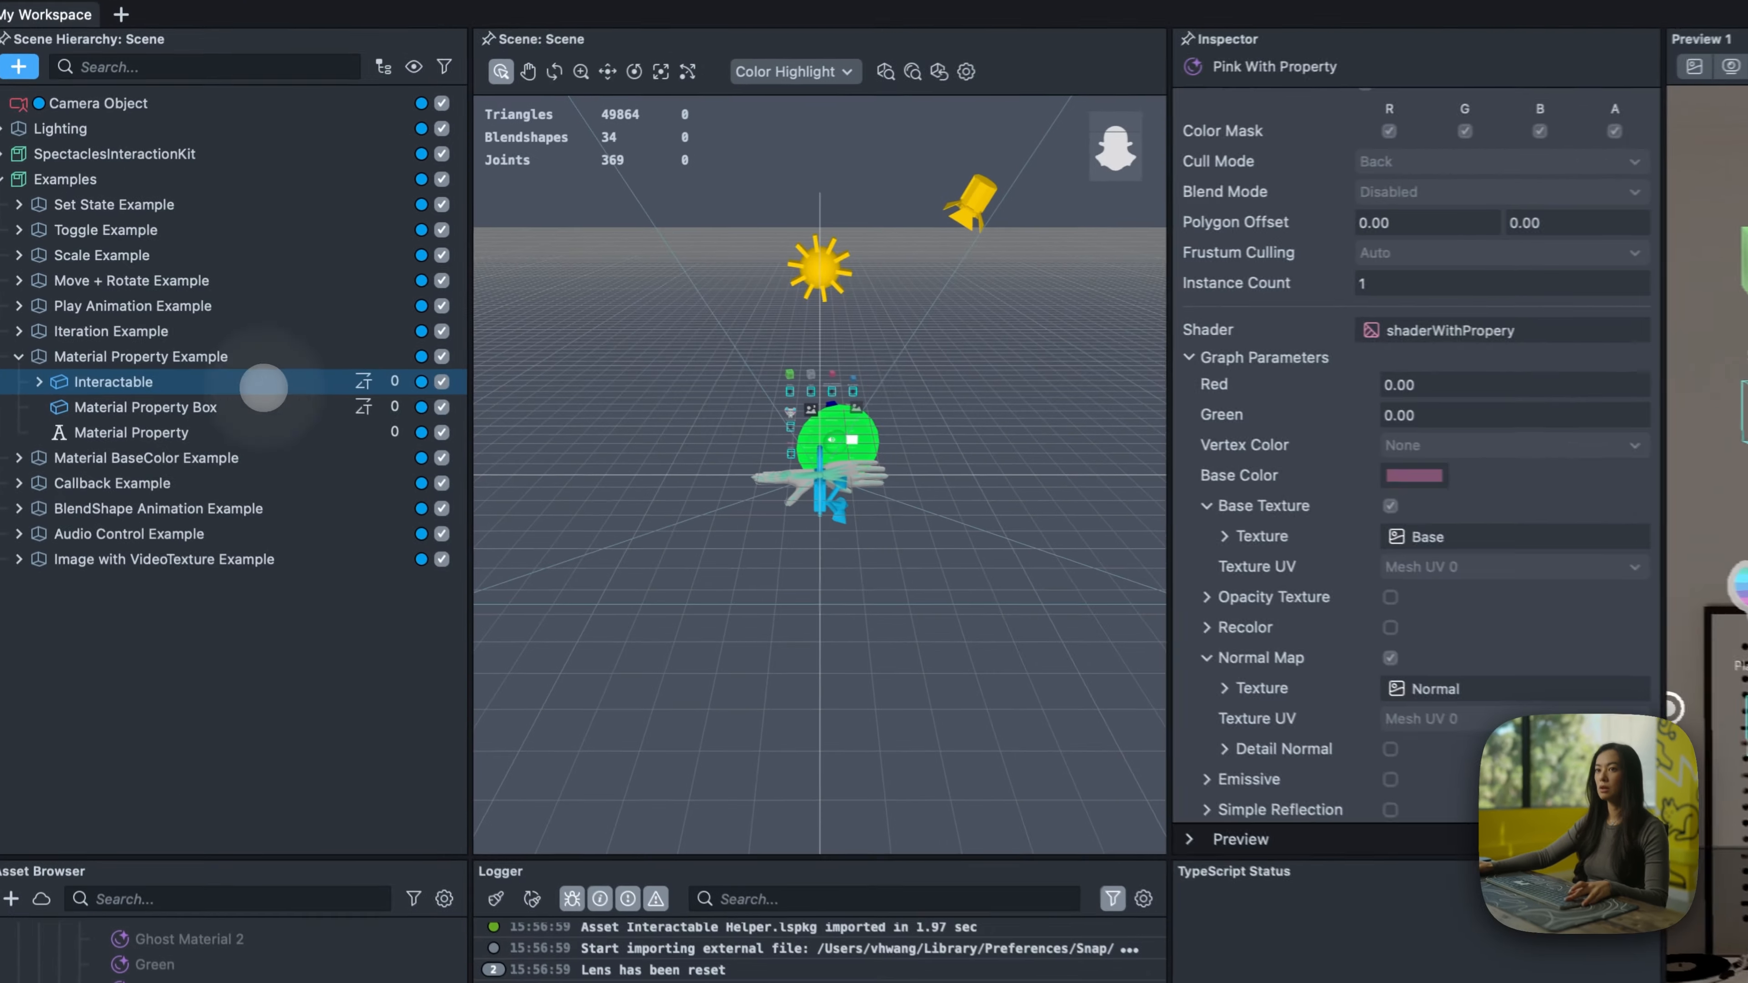
- Review the Material Property Example's On Pinch Up Select animations for redValue and greenValue, including the Value Type options
click(241, 346)
scroll(993, 468, down, 15)
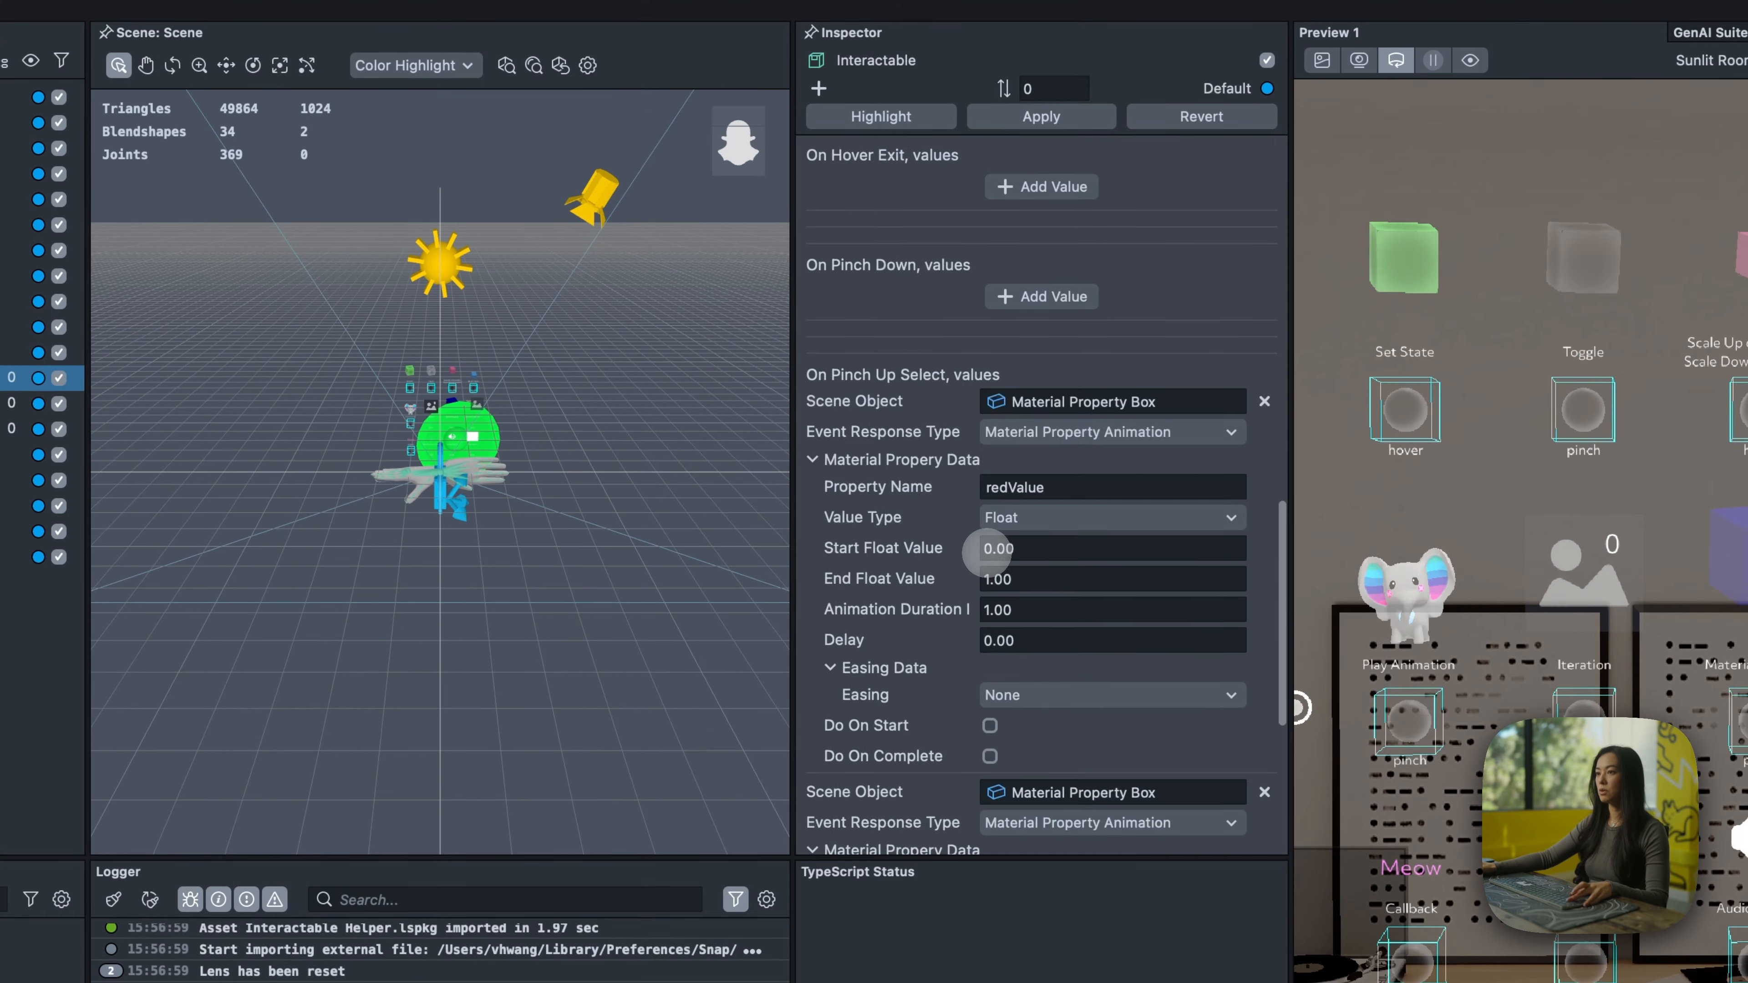
scroll(988, 549, down, 3)
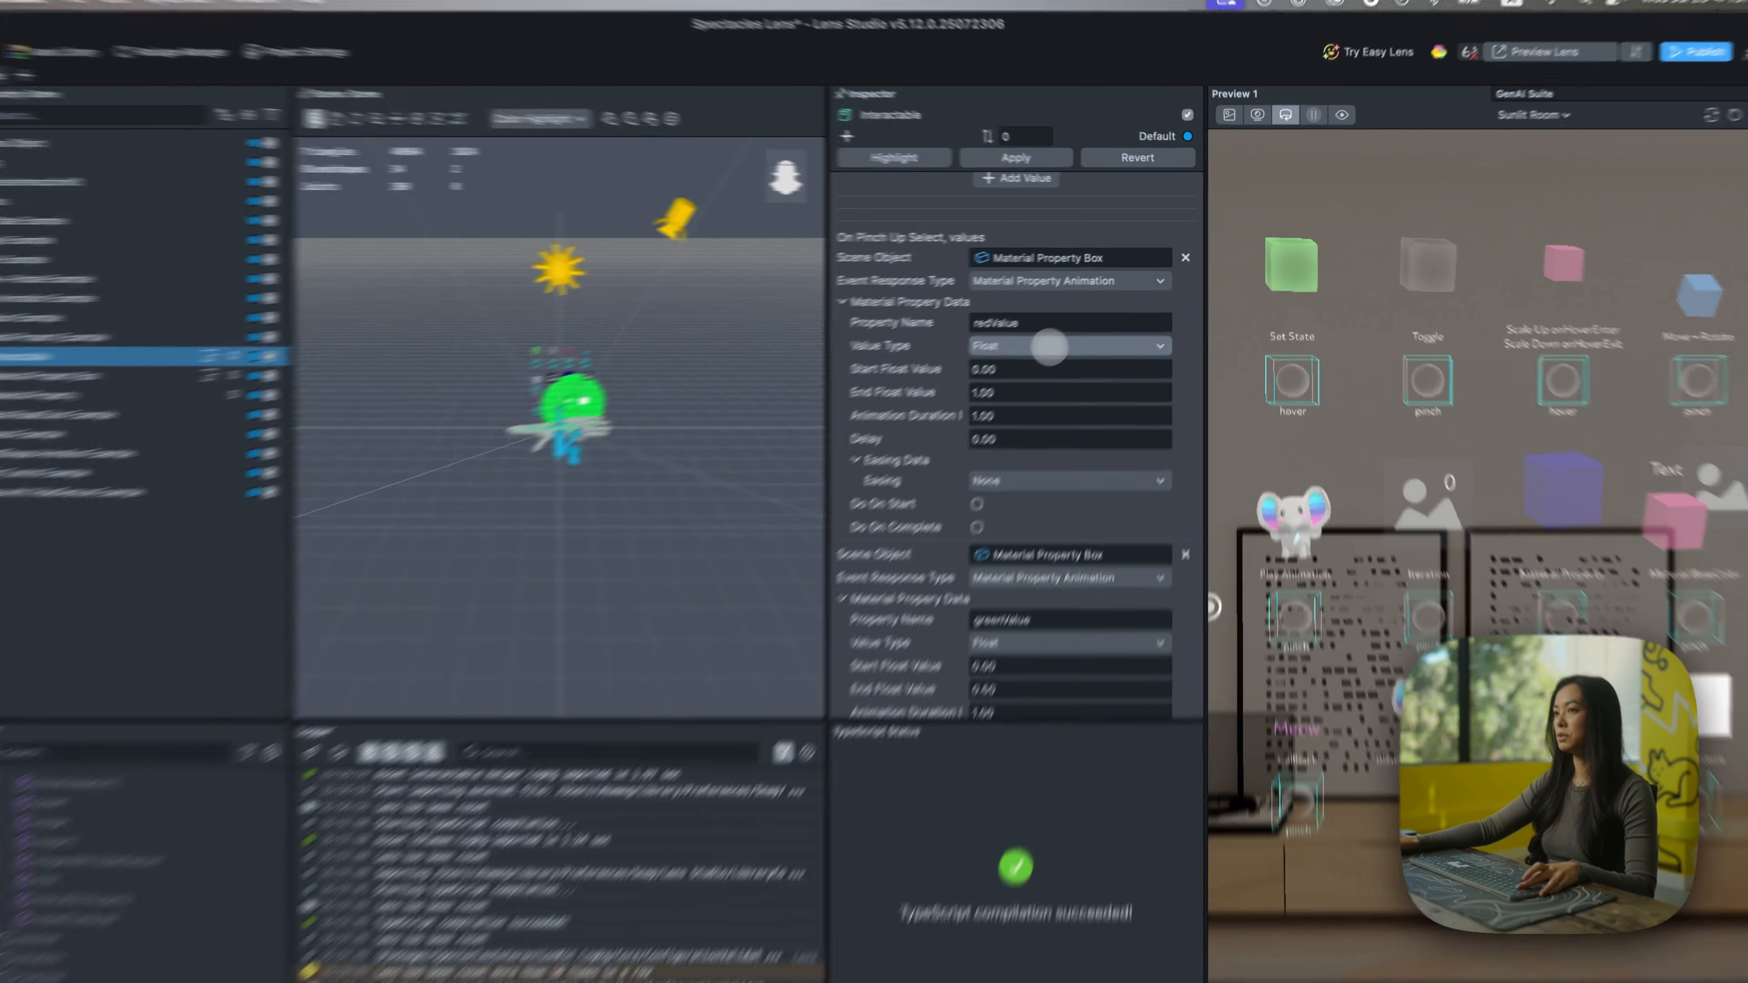
click(1051, 339)
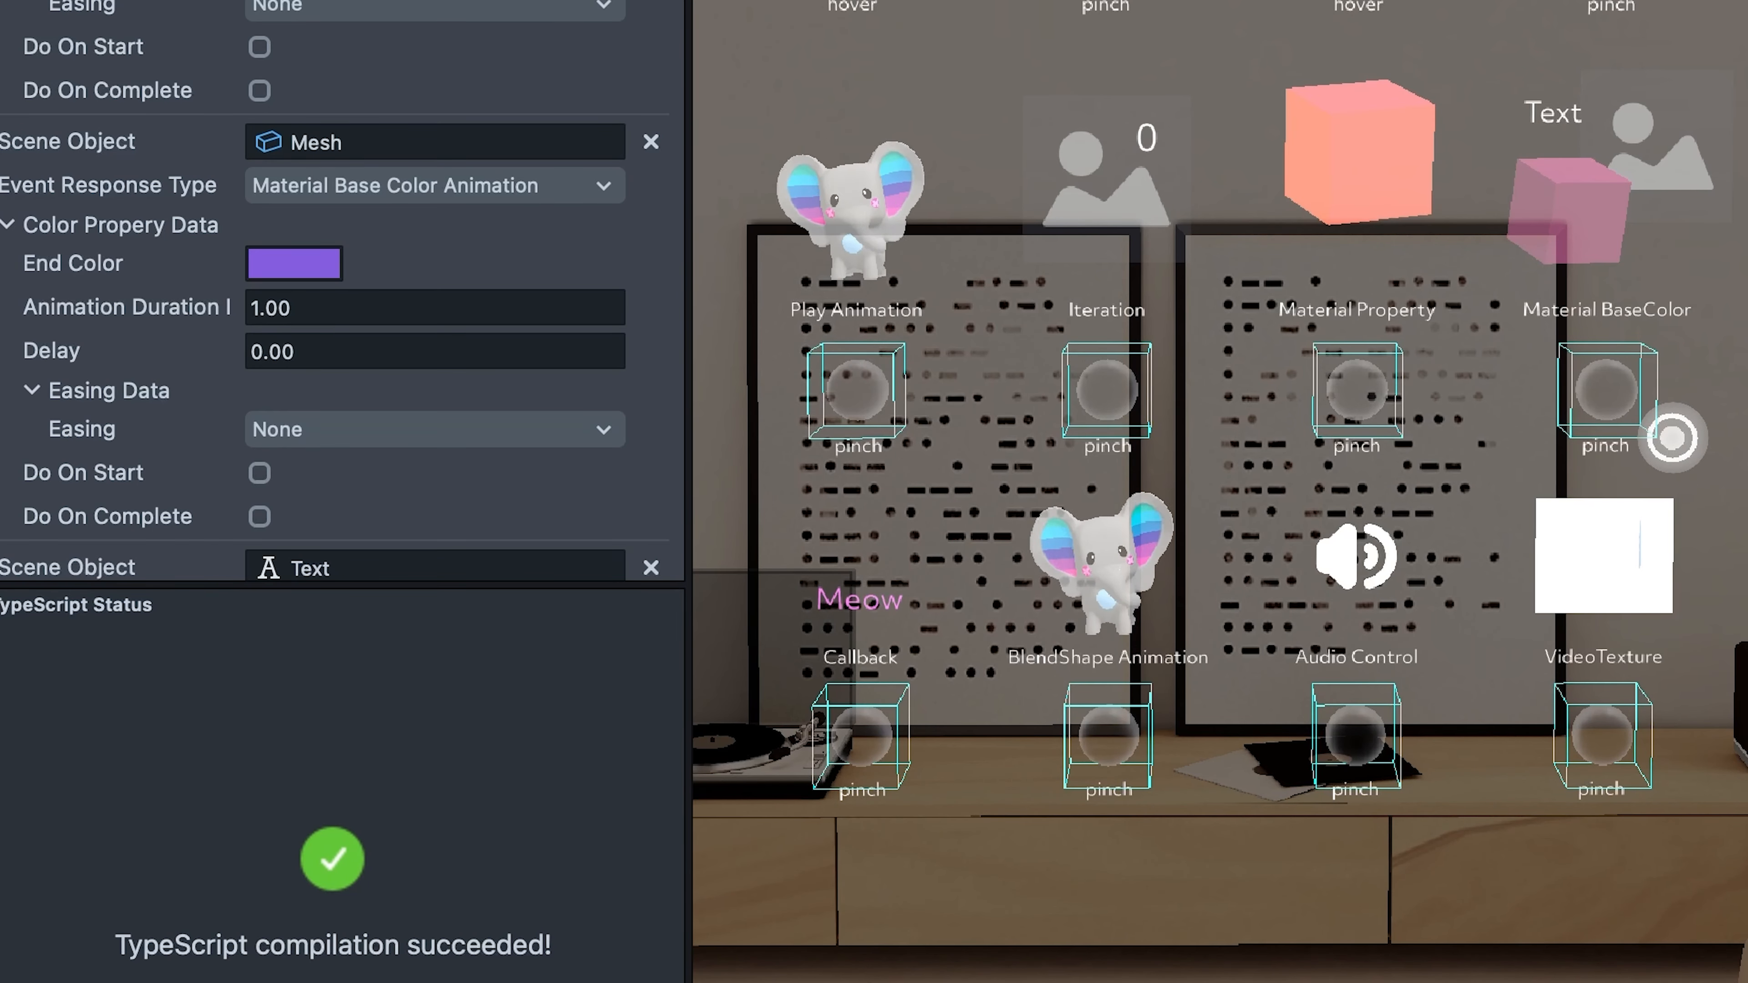
- Review the Callback and BlendShape Animation responses, and pinch the Material BaseColor, Callback and BlendShape Animation buttons in the preview
click(1621, 398)
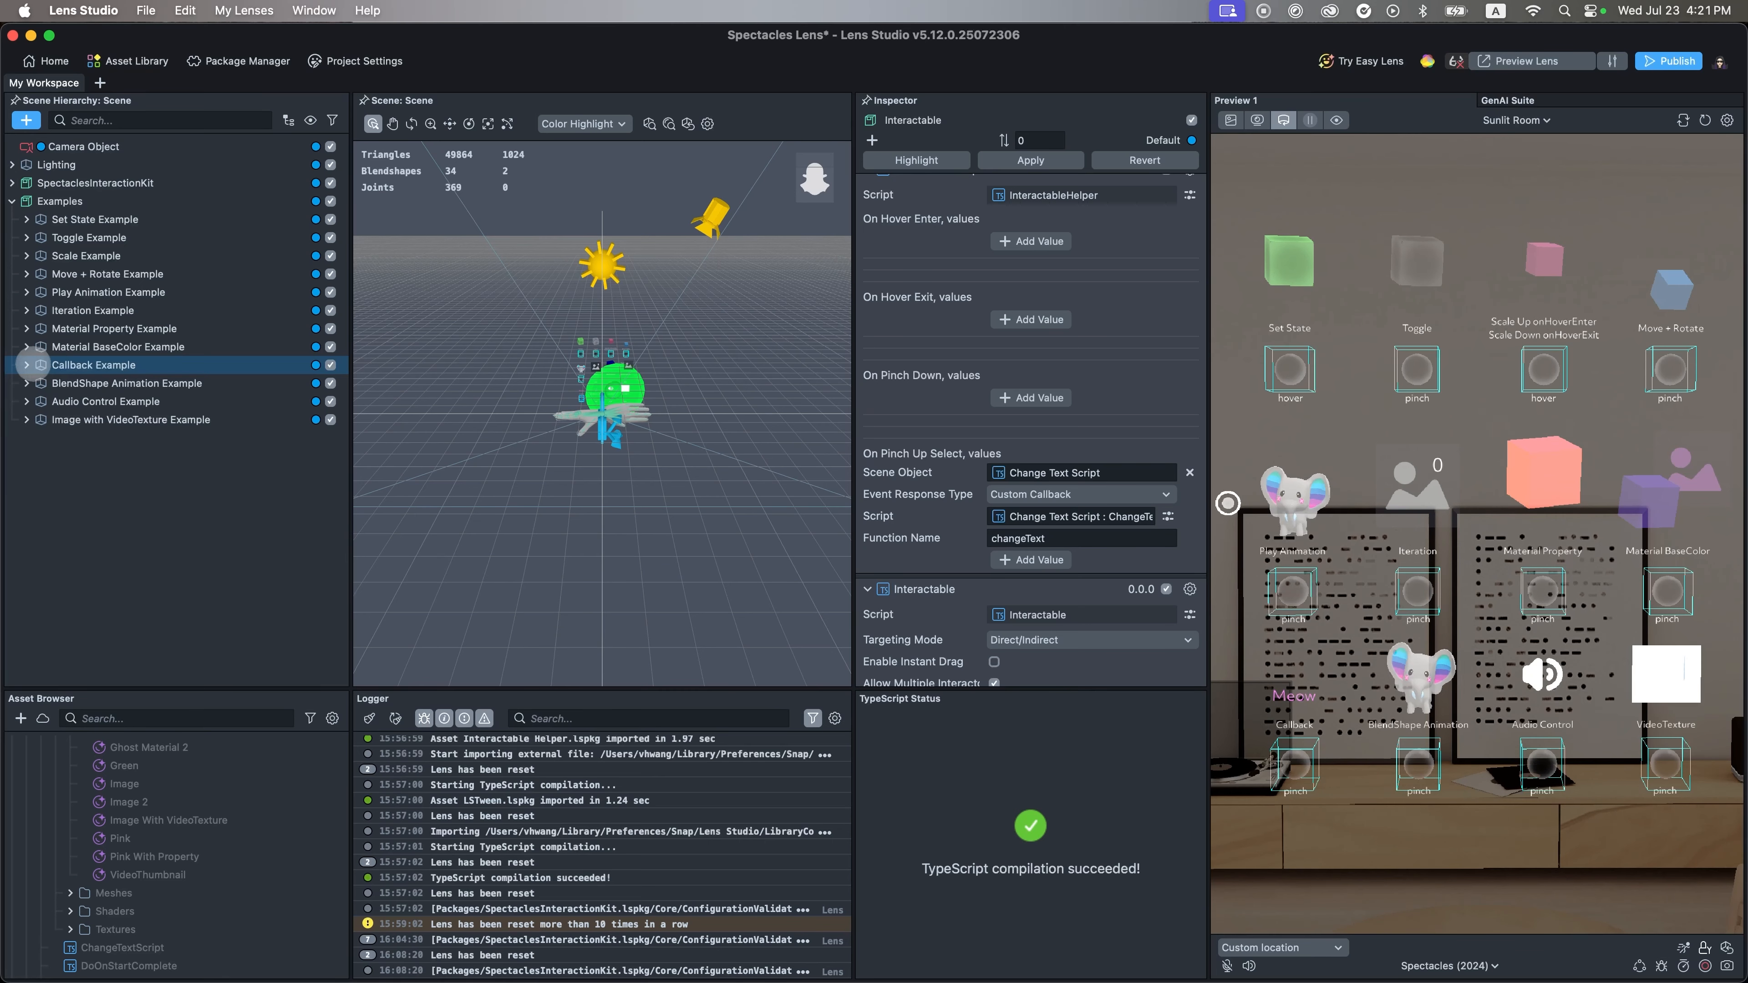
click(97, 383)
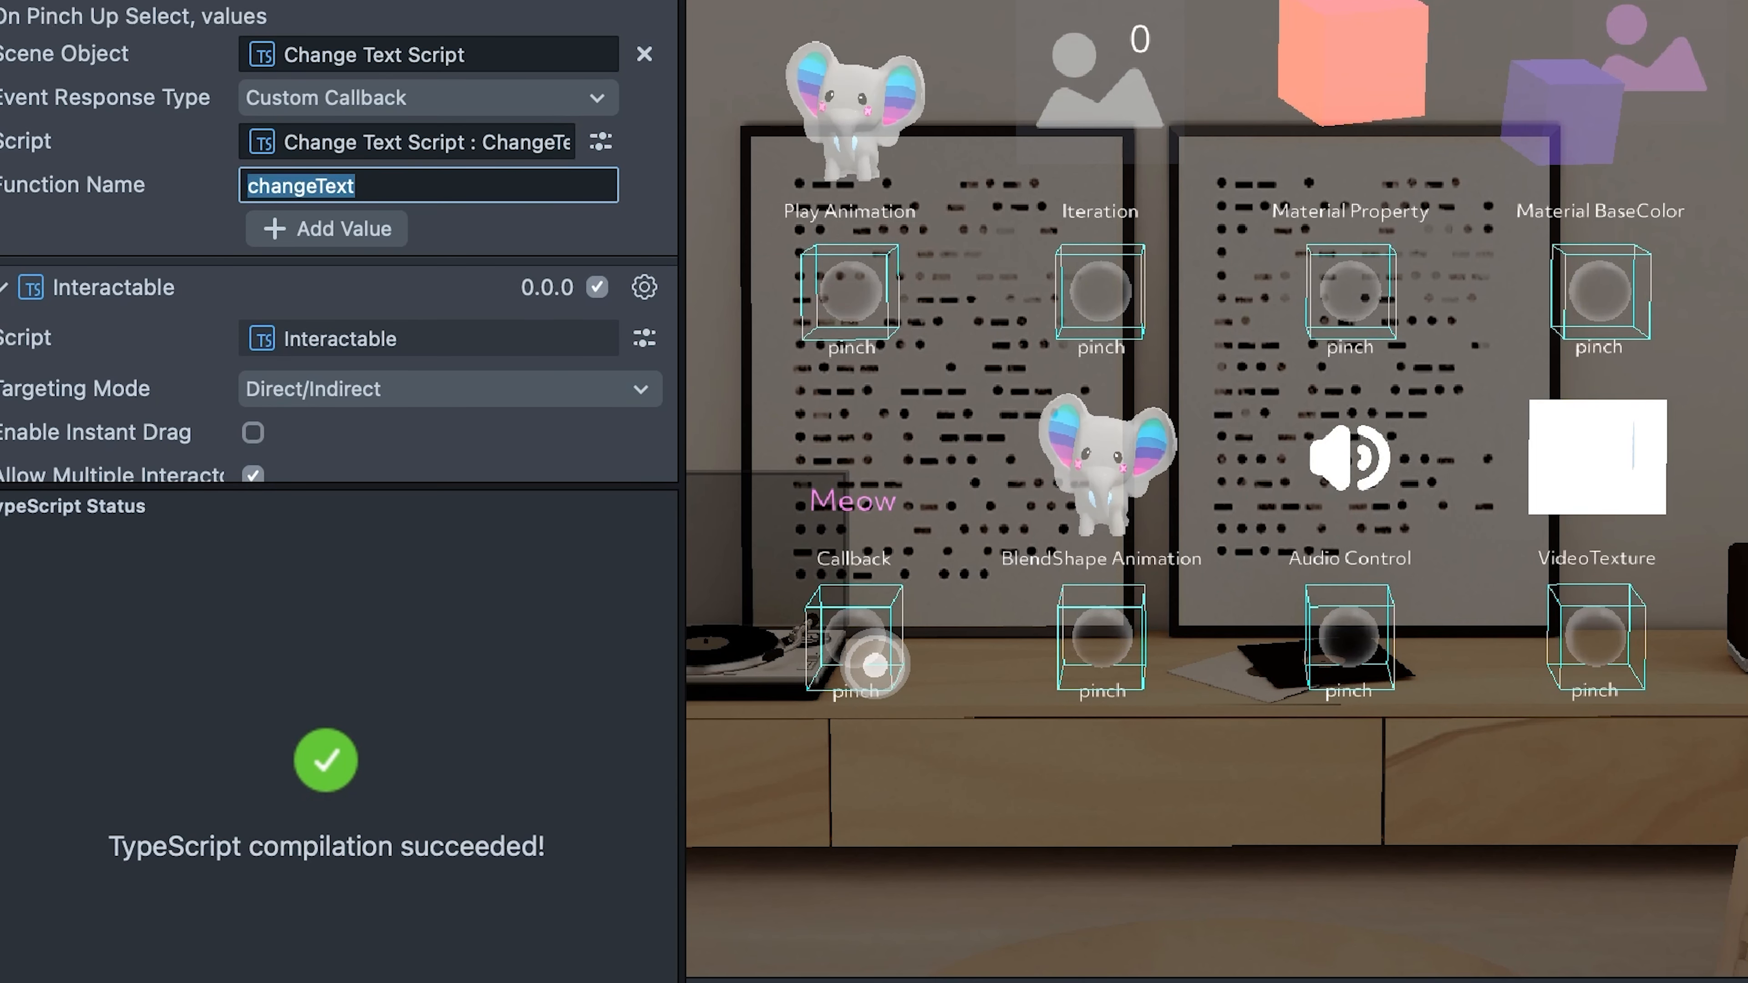
click(858, 642)
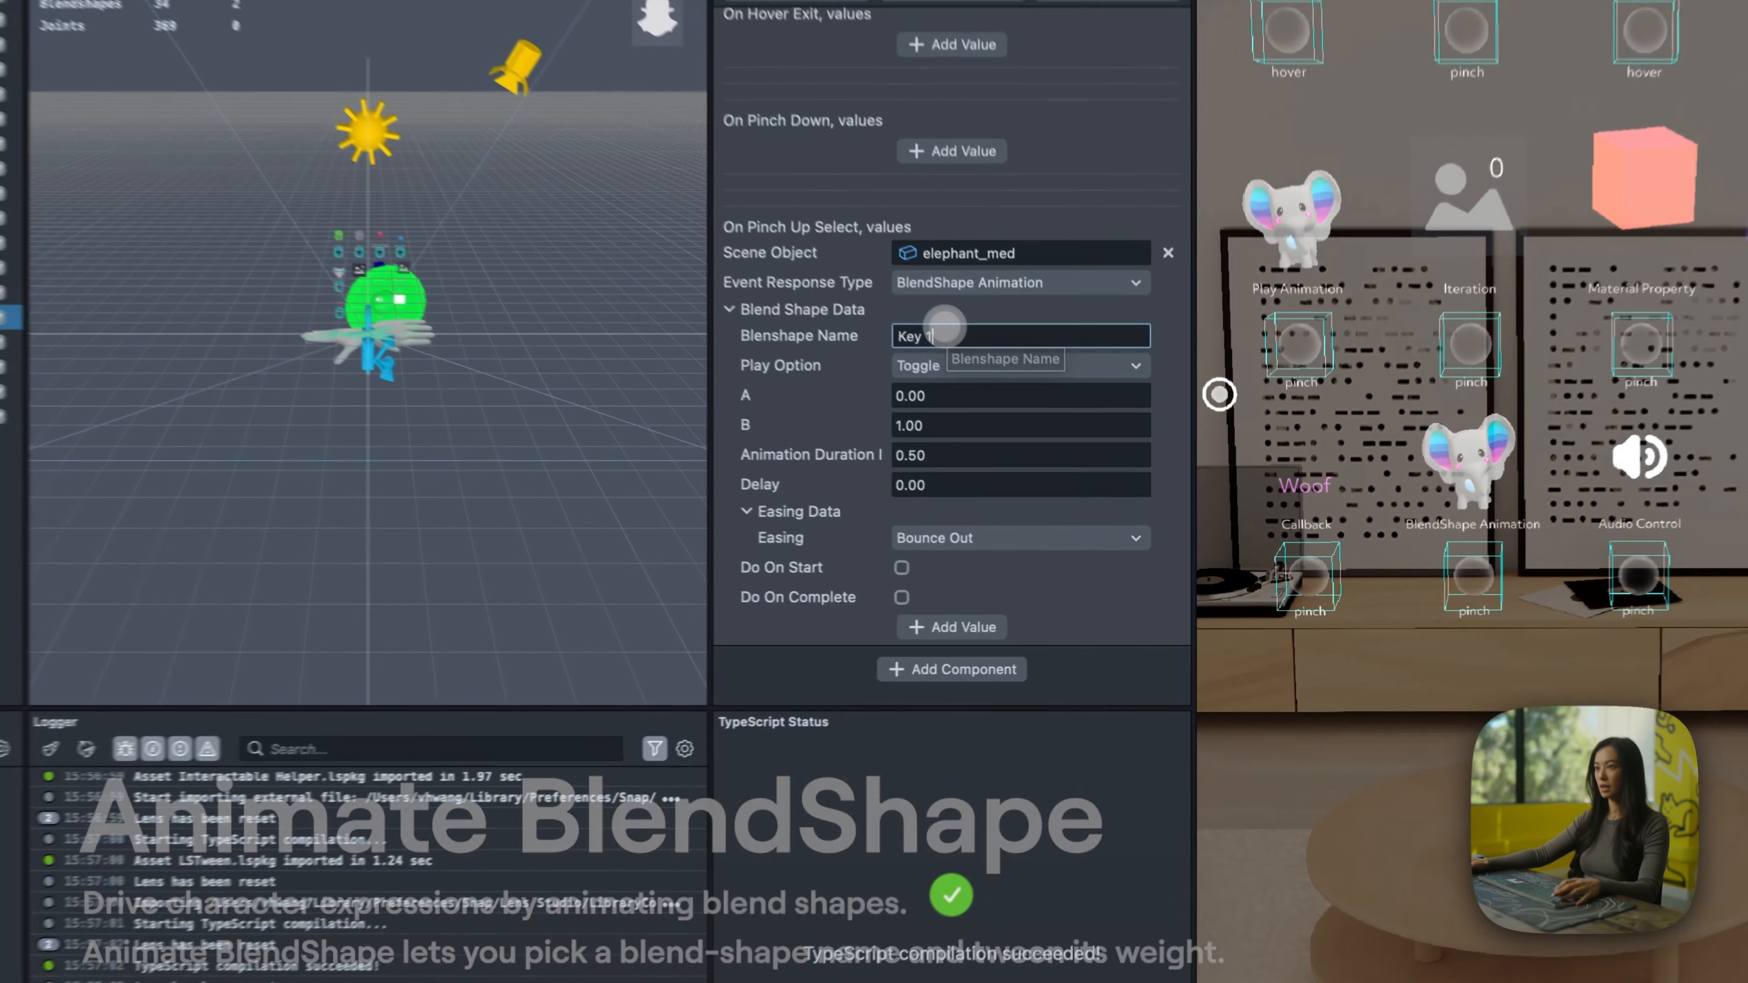
click(984, 413)
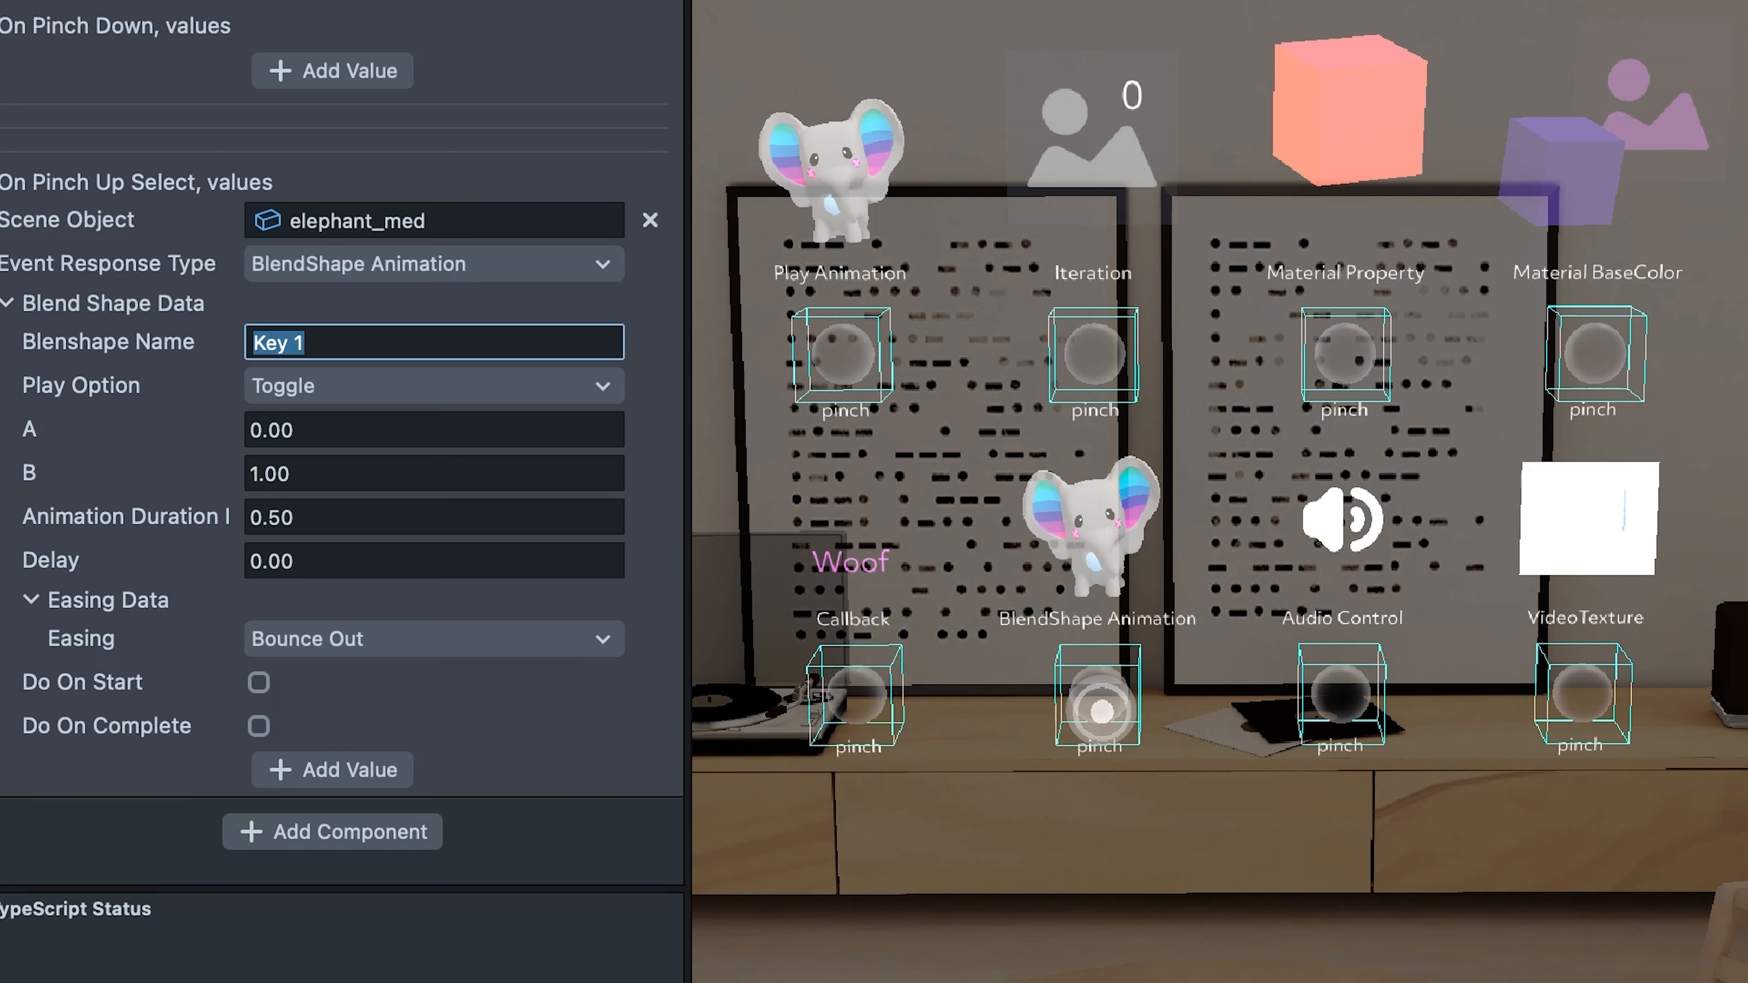
click(1102, 703)
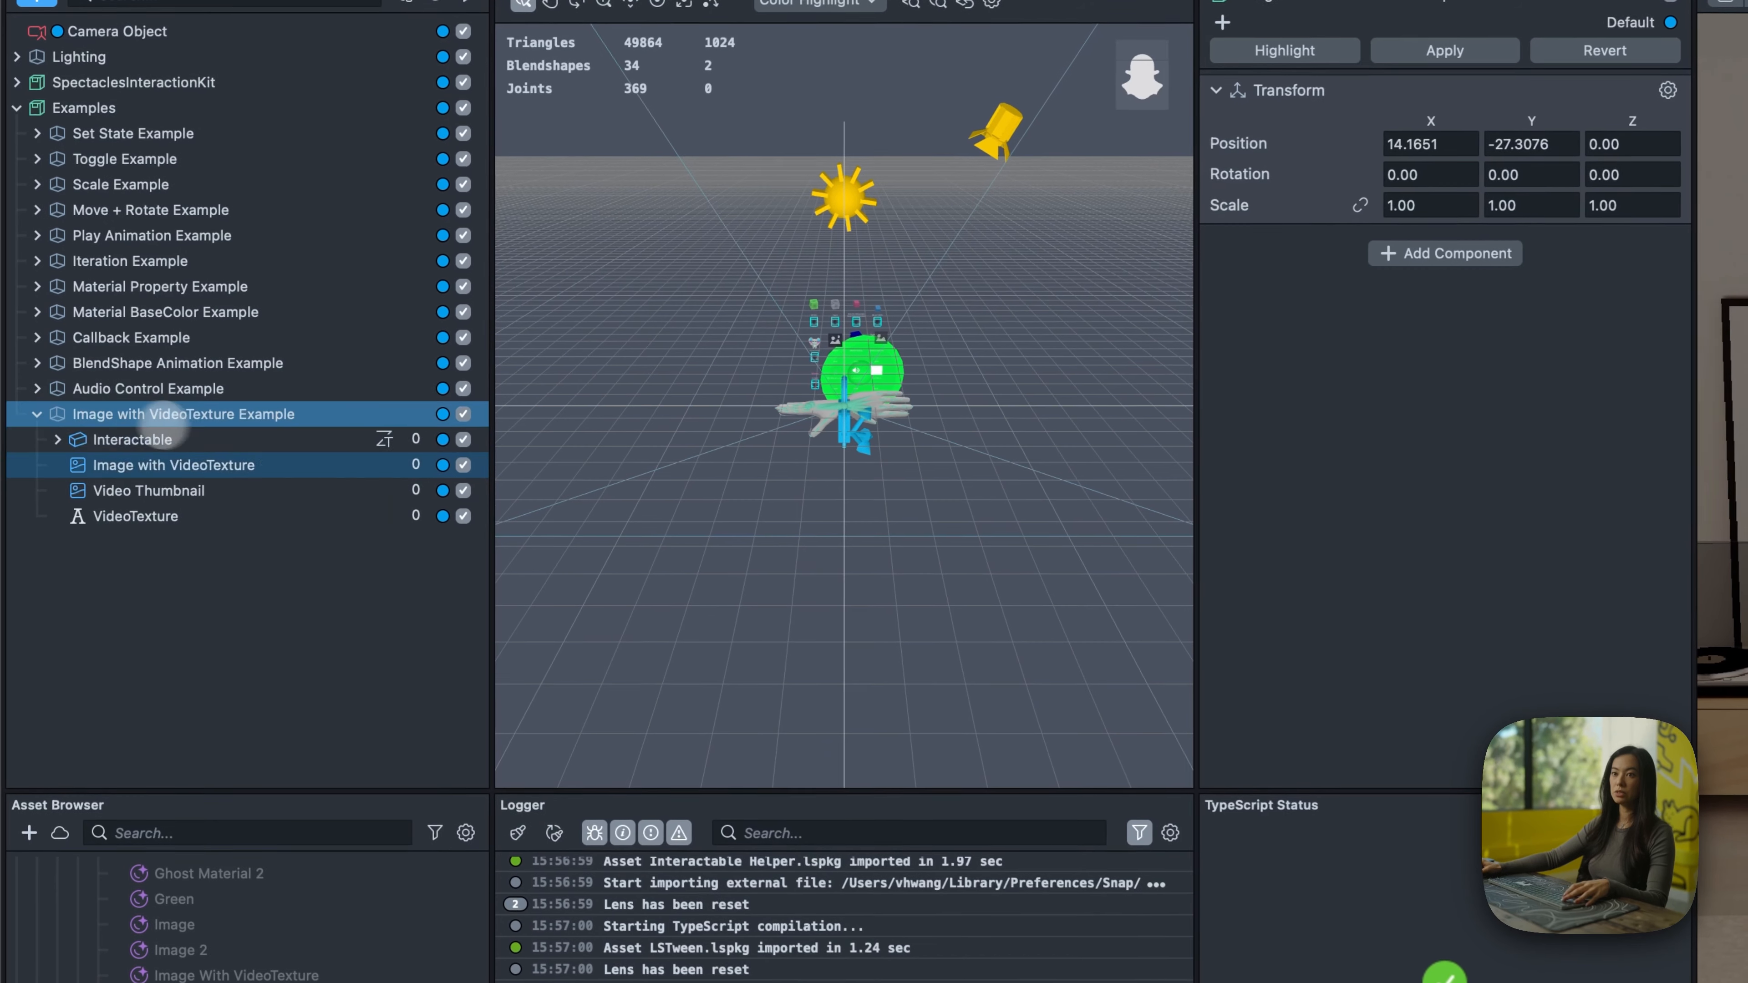
- Inspect the Play Video Texture response of the VideoTexture Example's Interactable and review its playback options, keeping Play Once
click(210, 431)
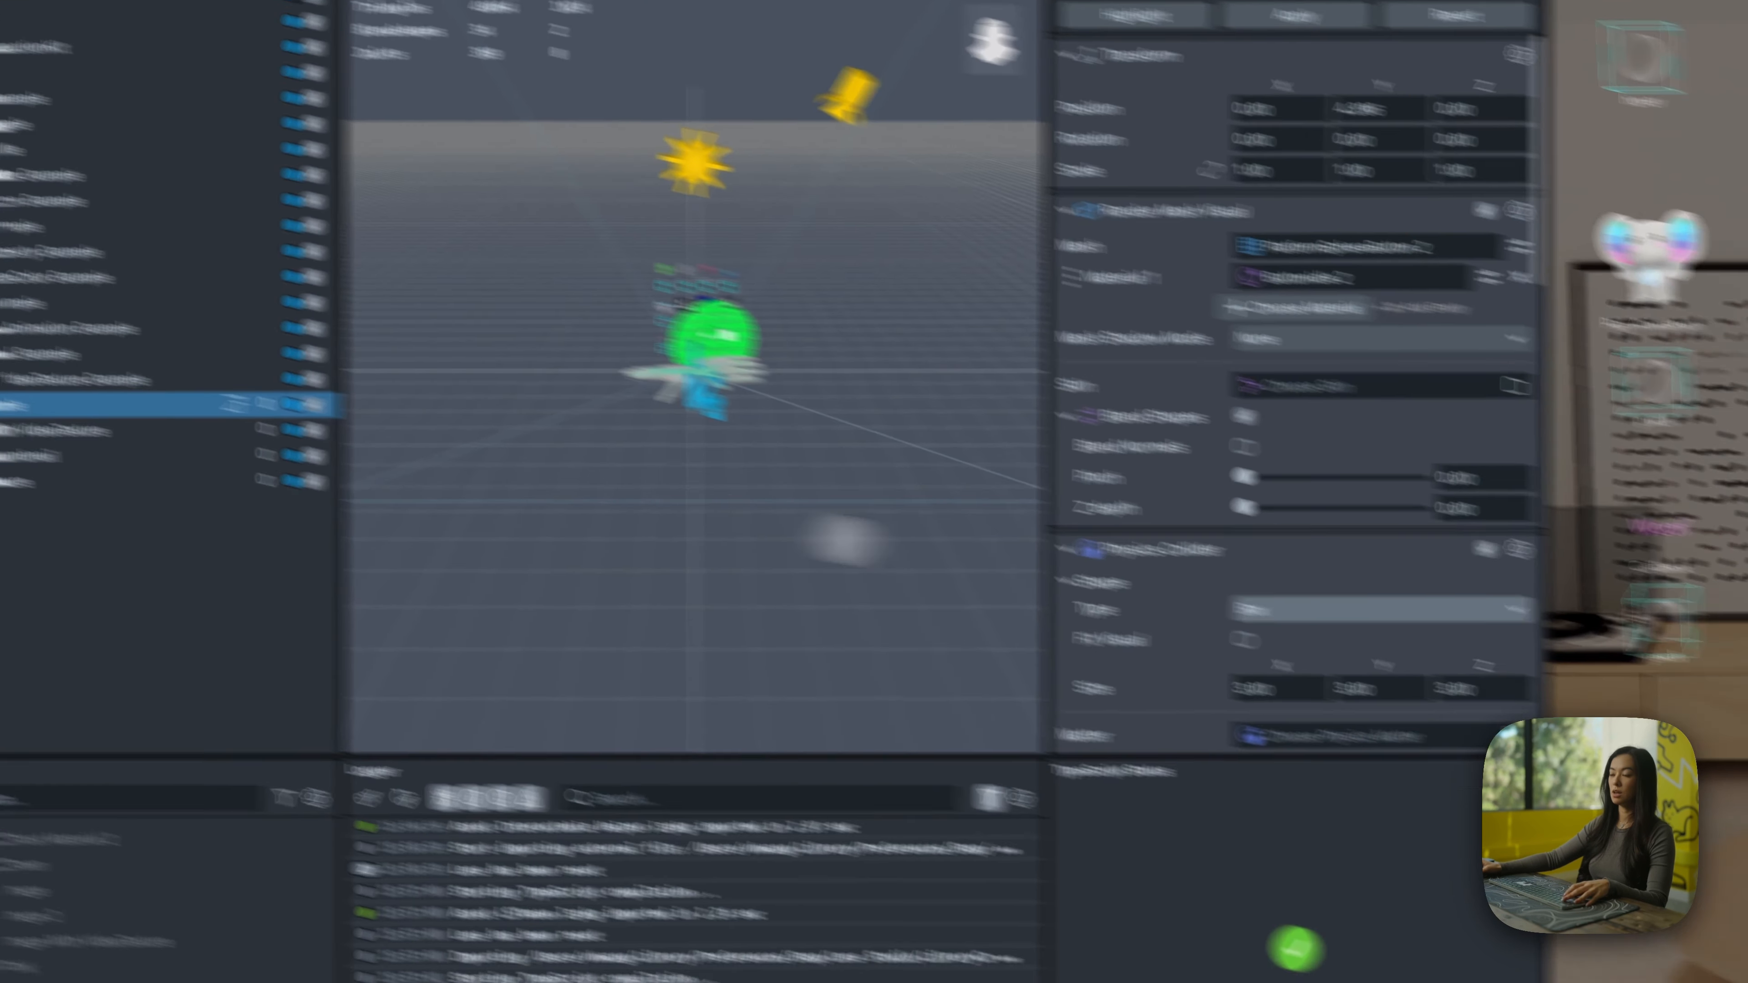
scroll(1417, 631, down, 7)
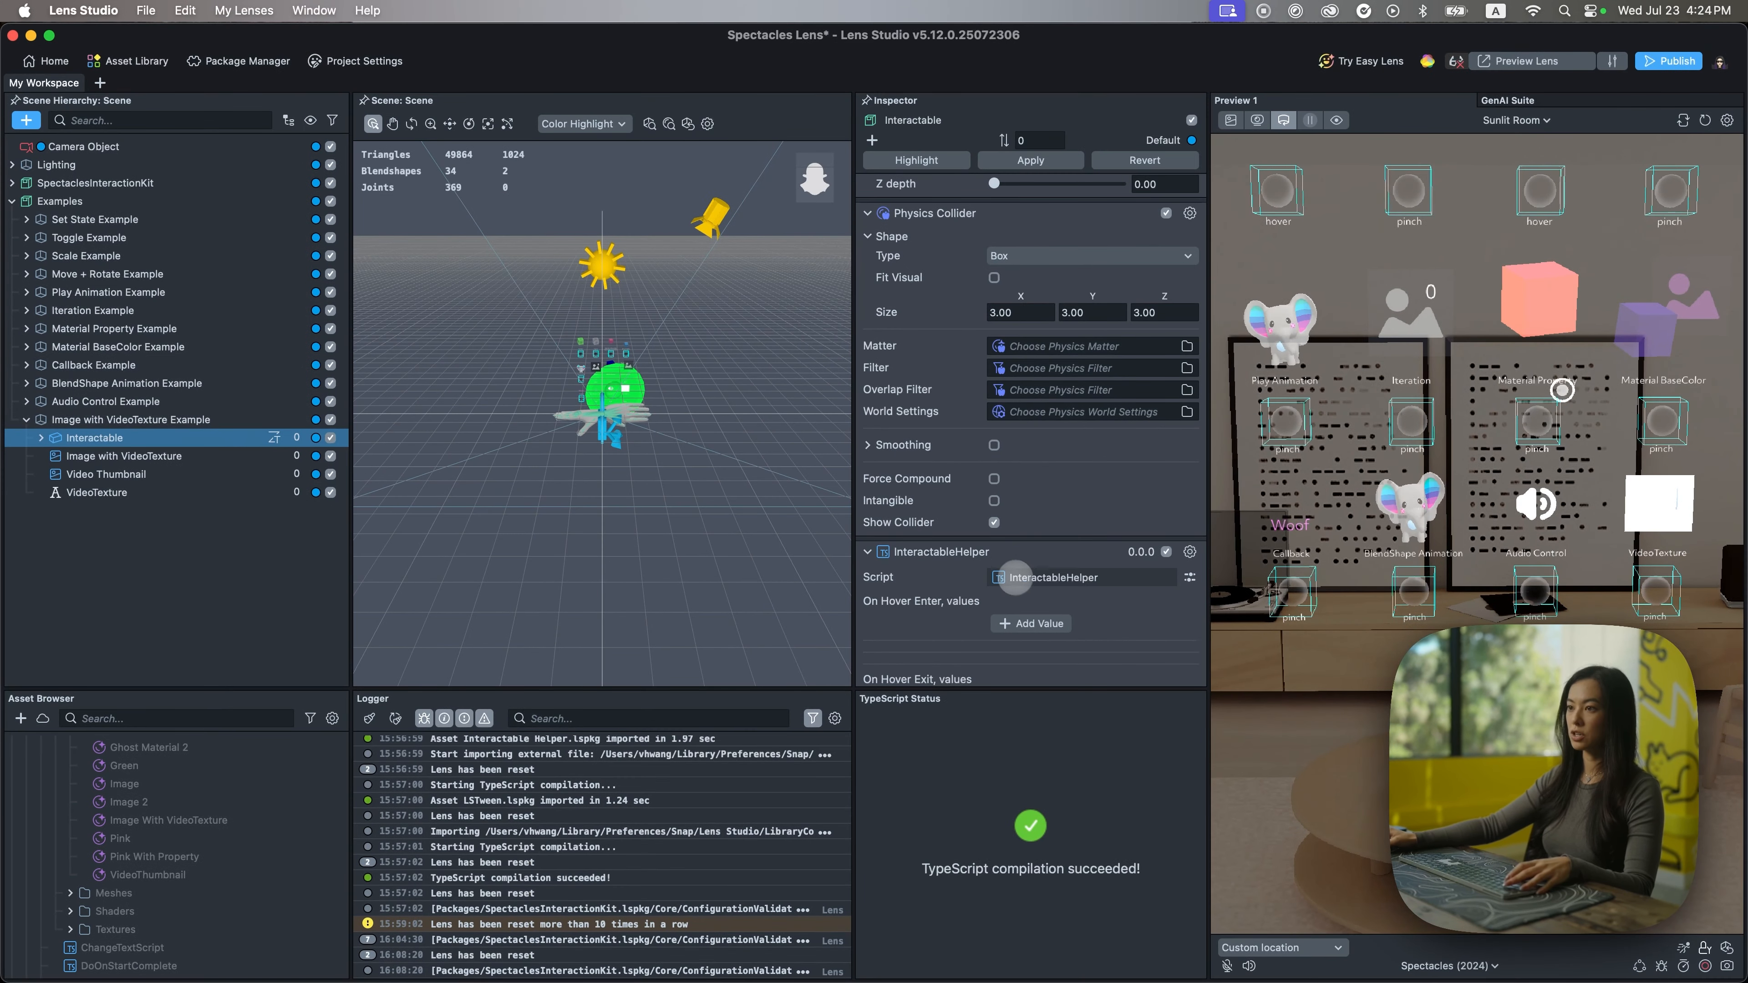
scroll(1014, 577, down, 10)
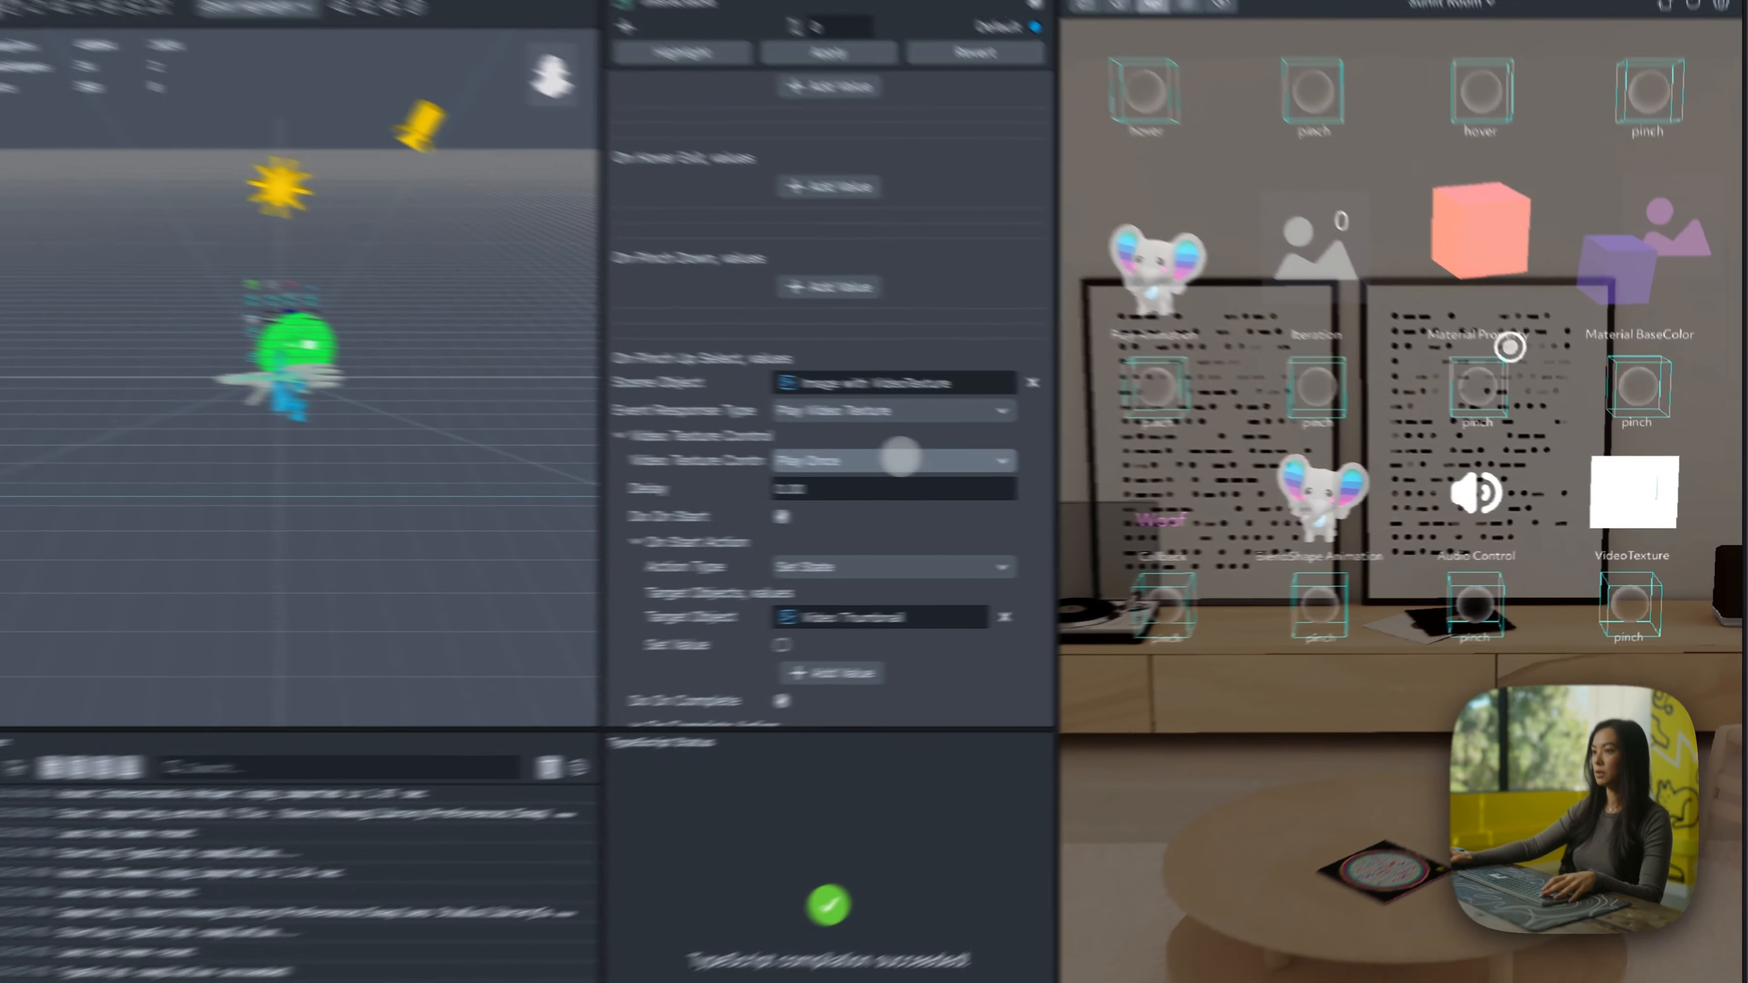
click(1031, 478)
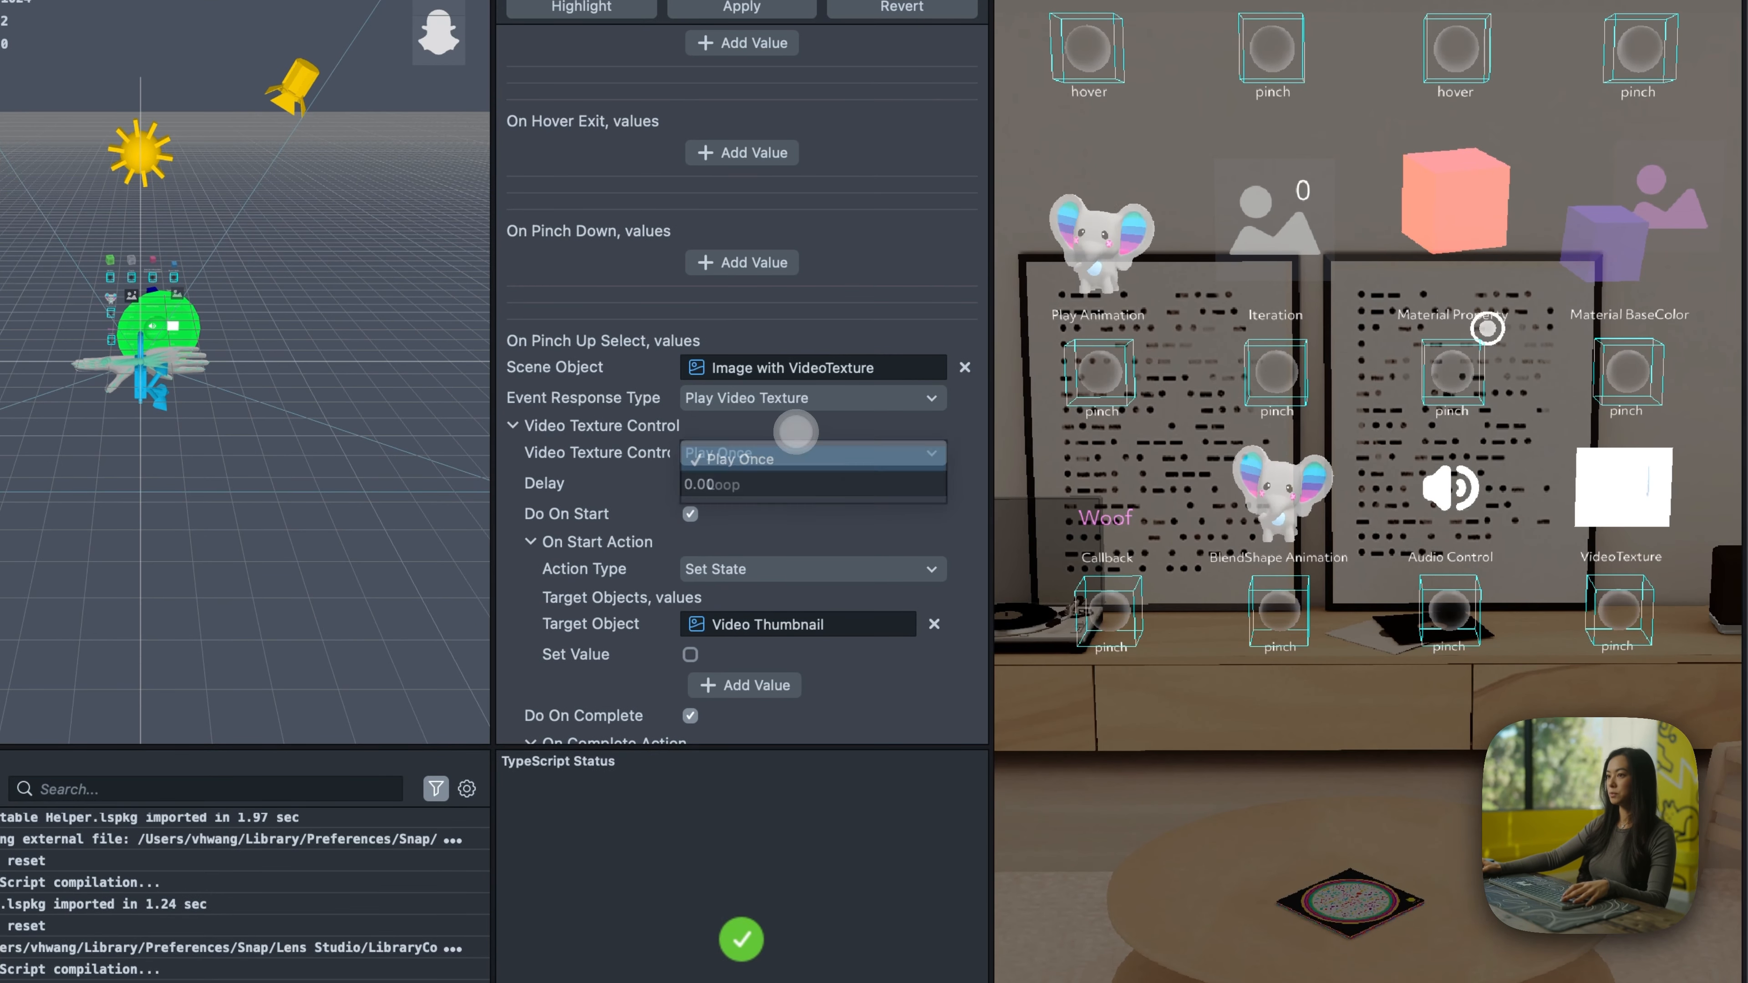
click(799, 454)
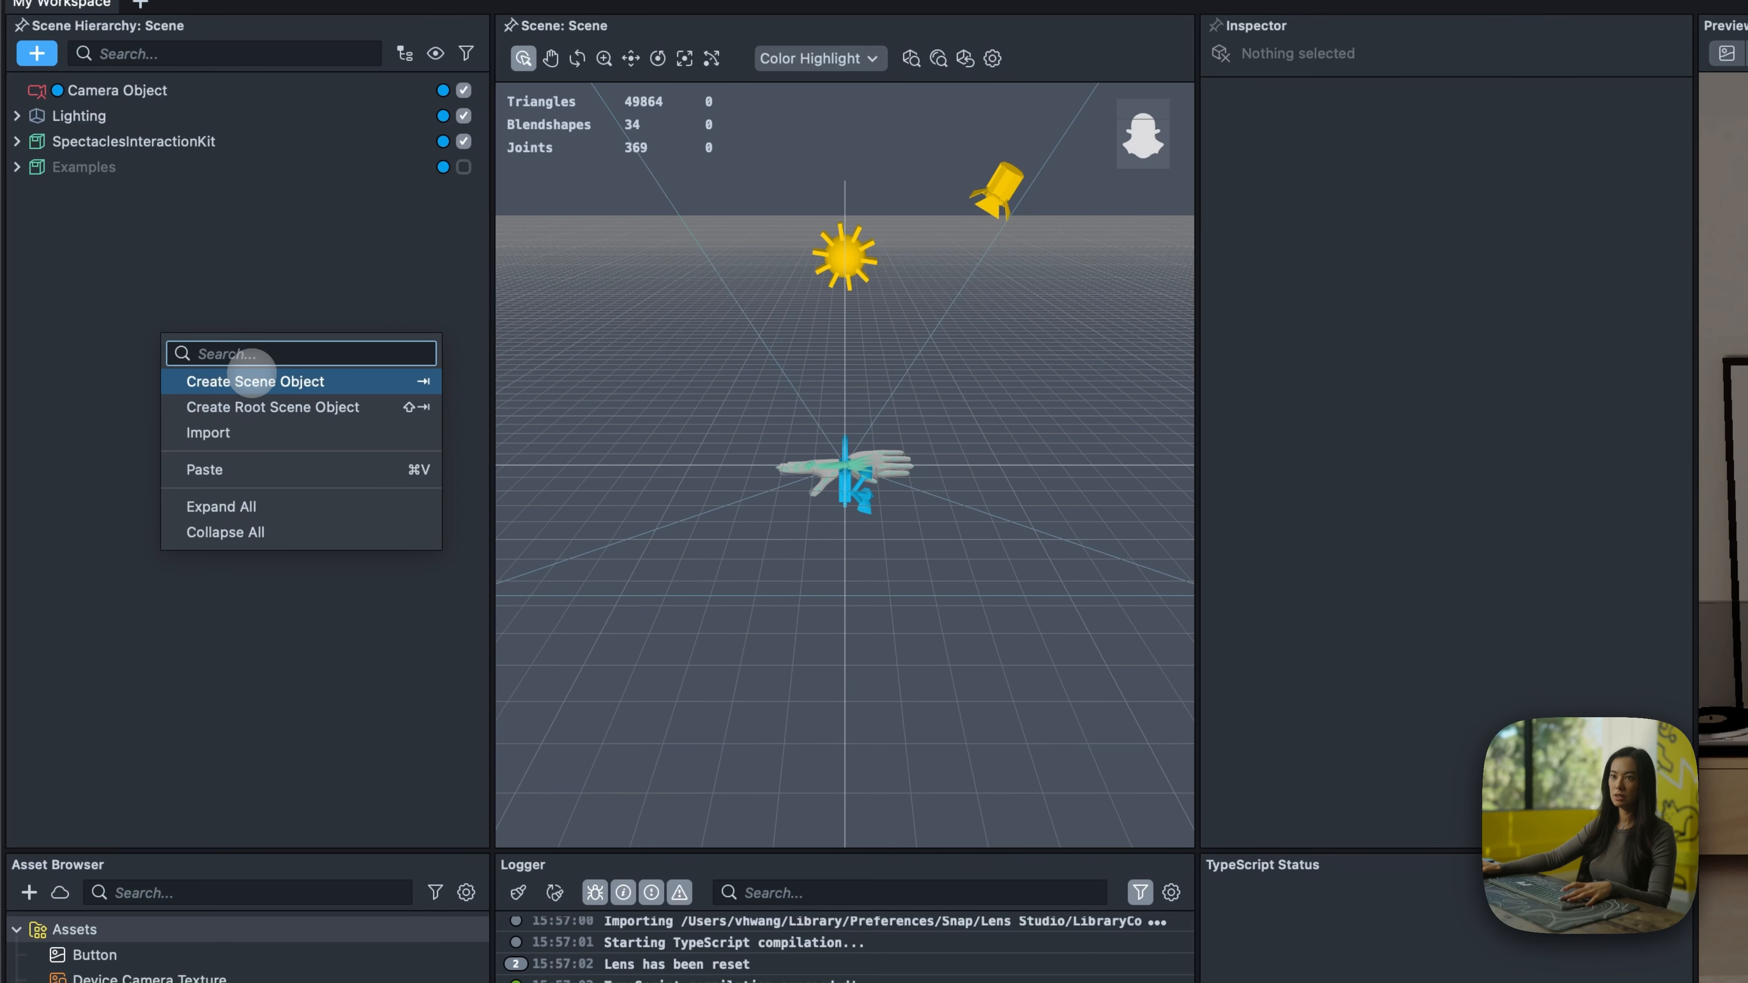
- Create a new scene object and add an Image component to it
click(242, 379)
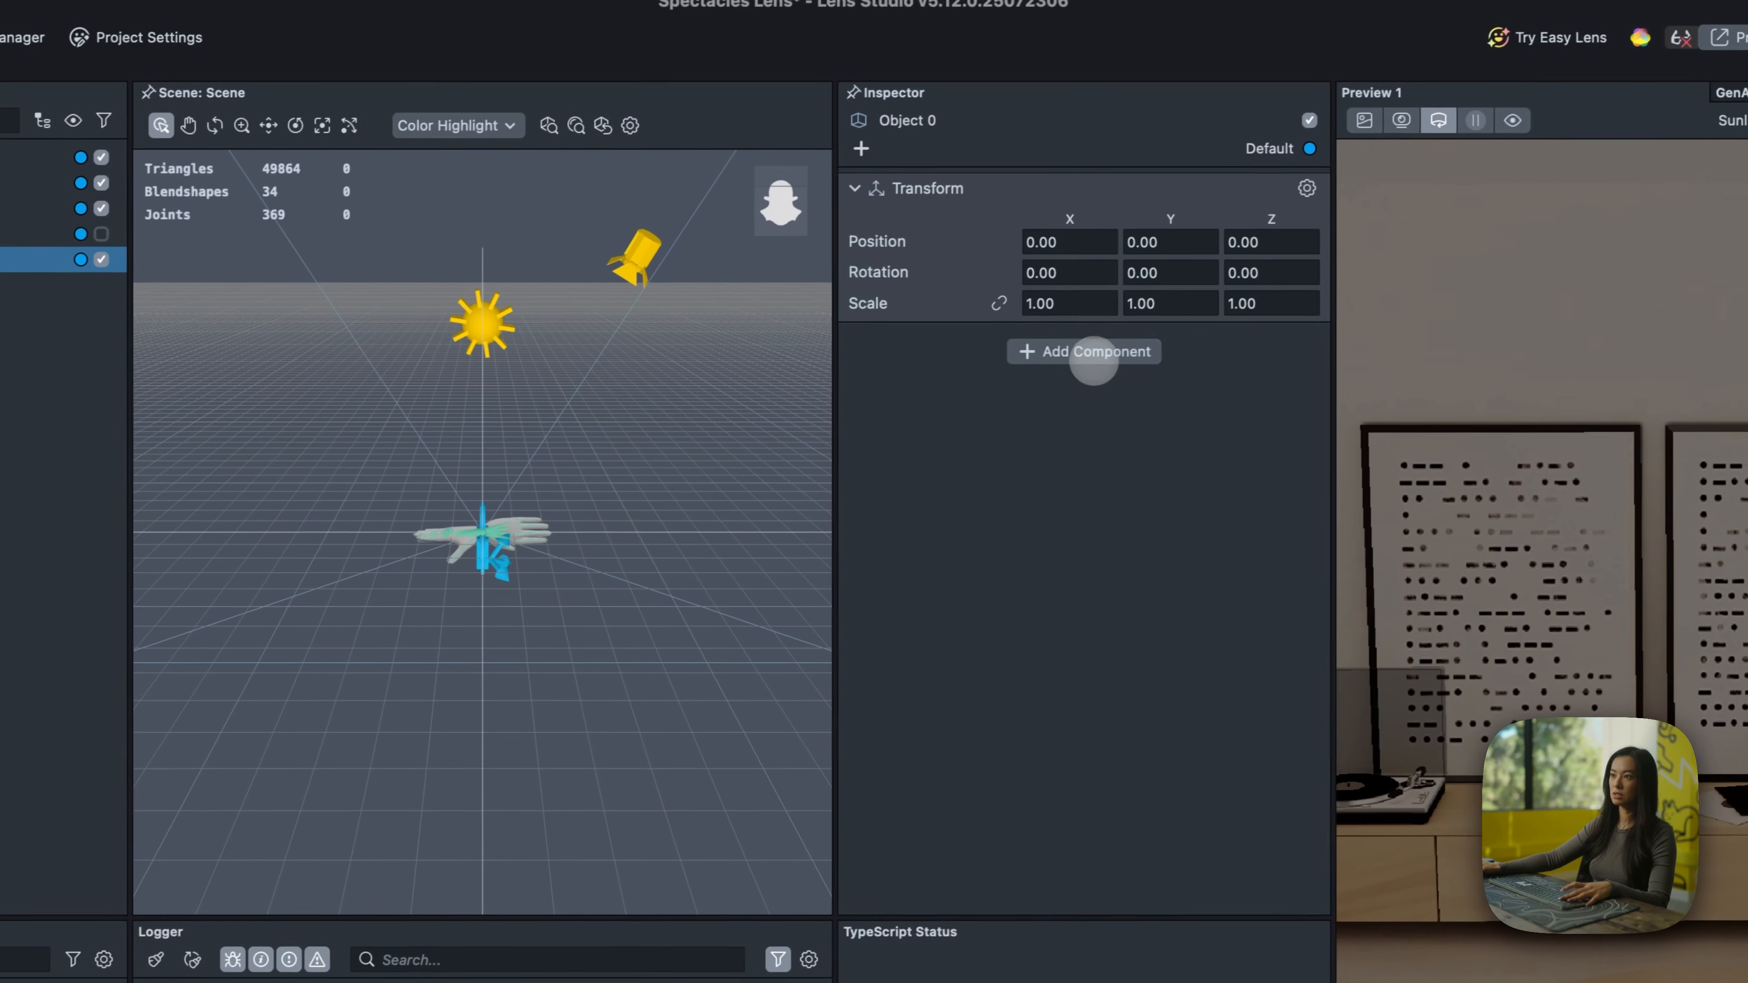
click(1368, 299)
text(image)
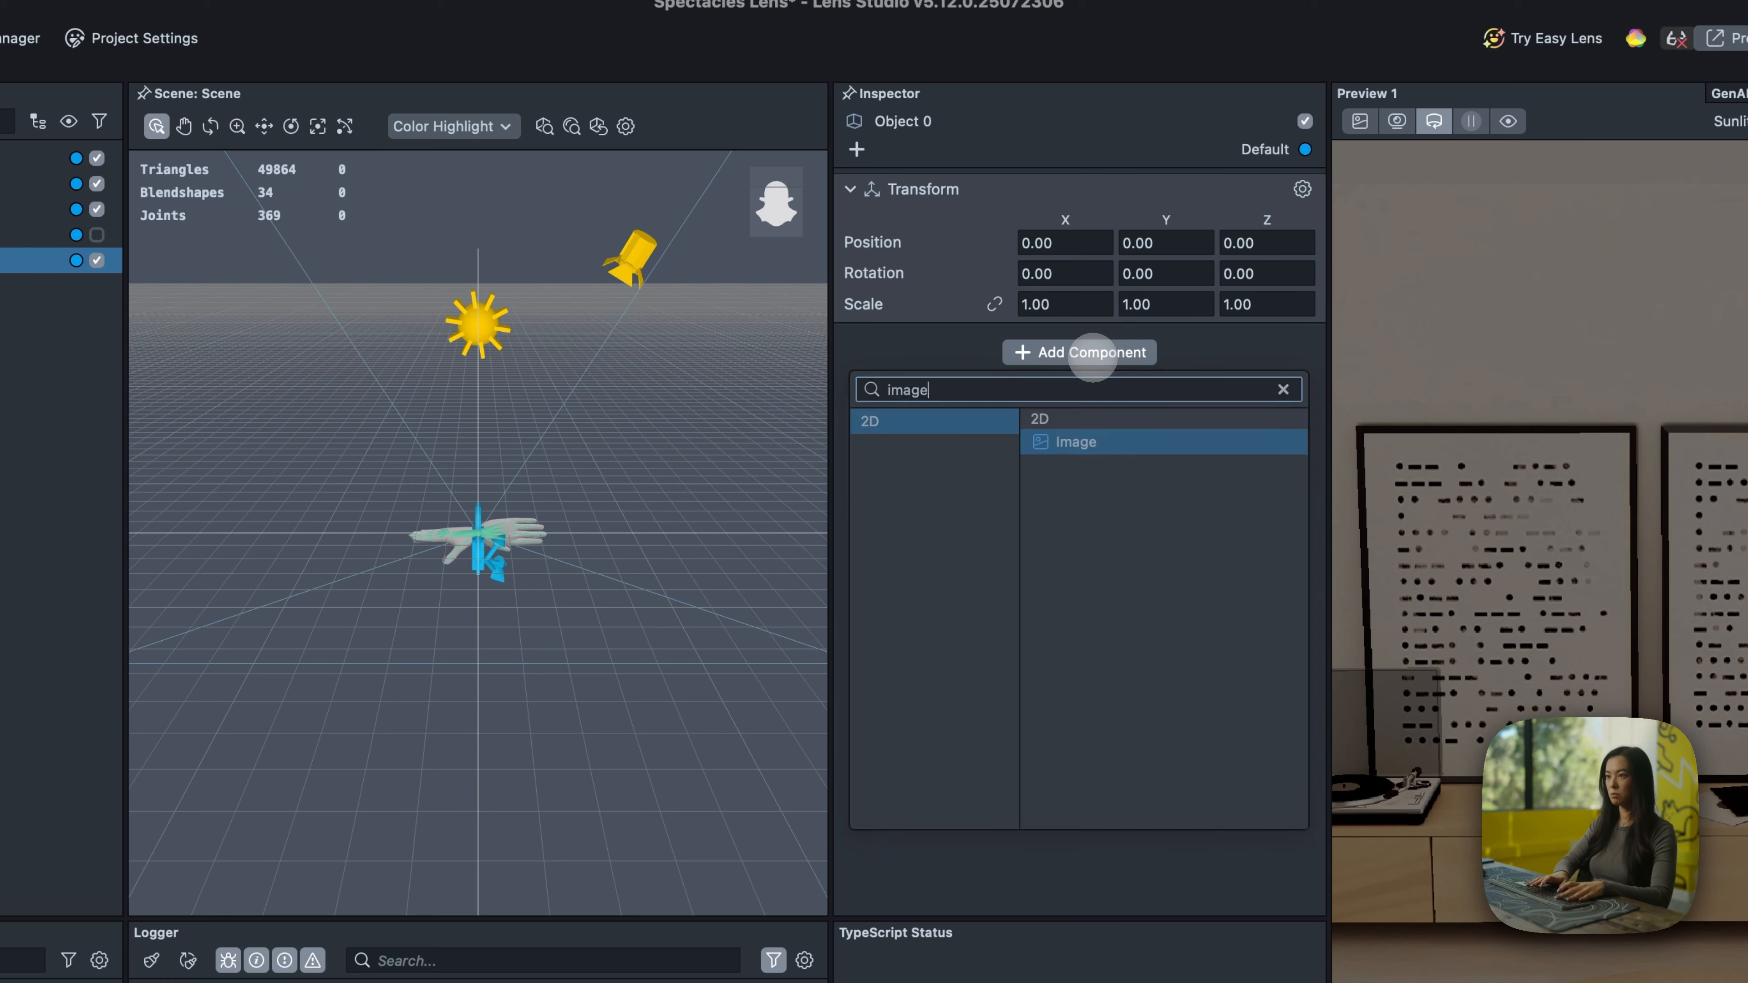
click(1135, 442)
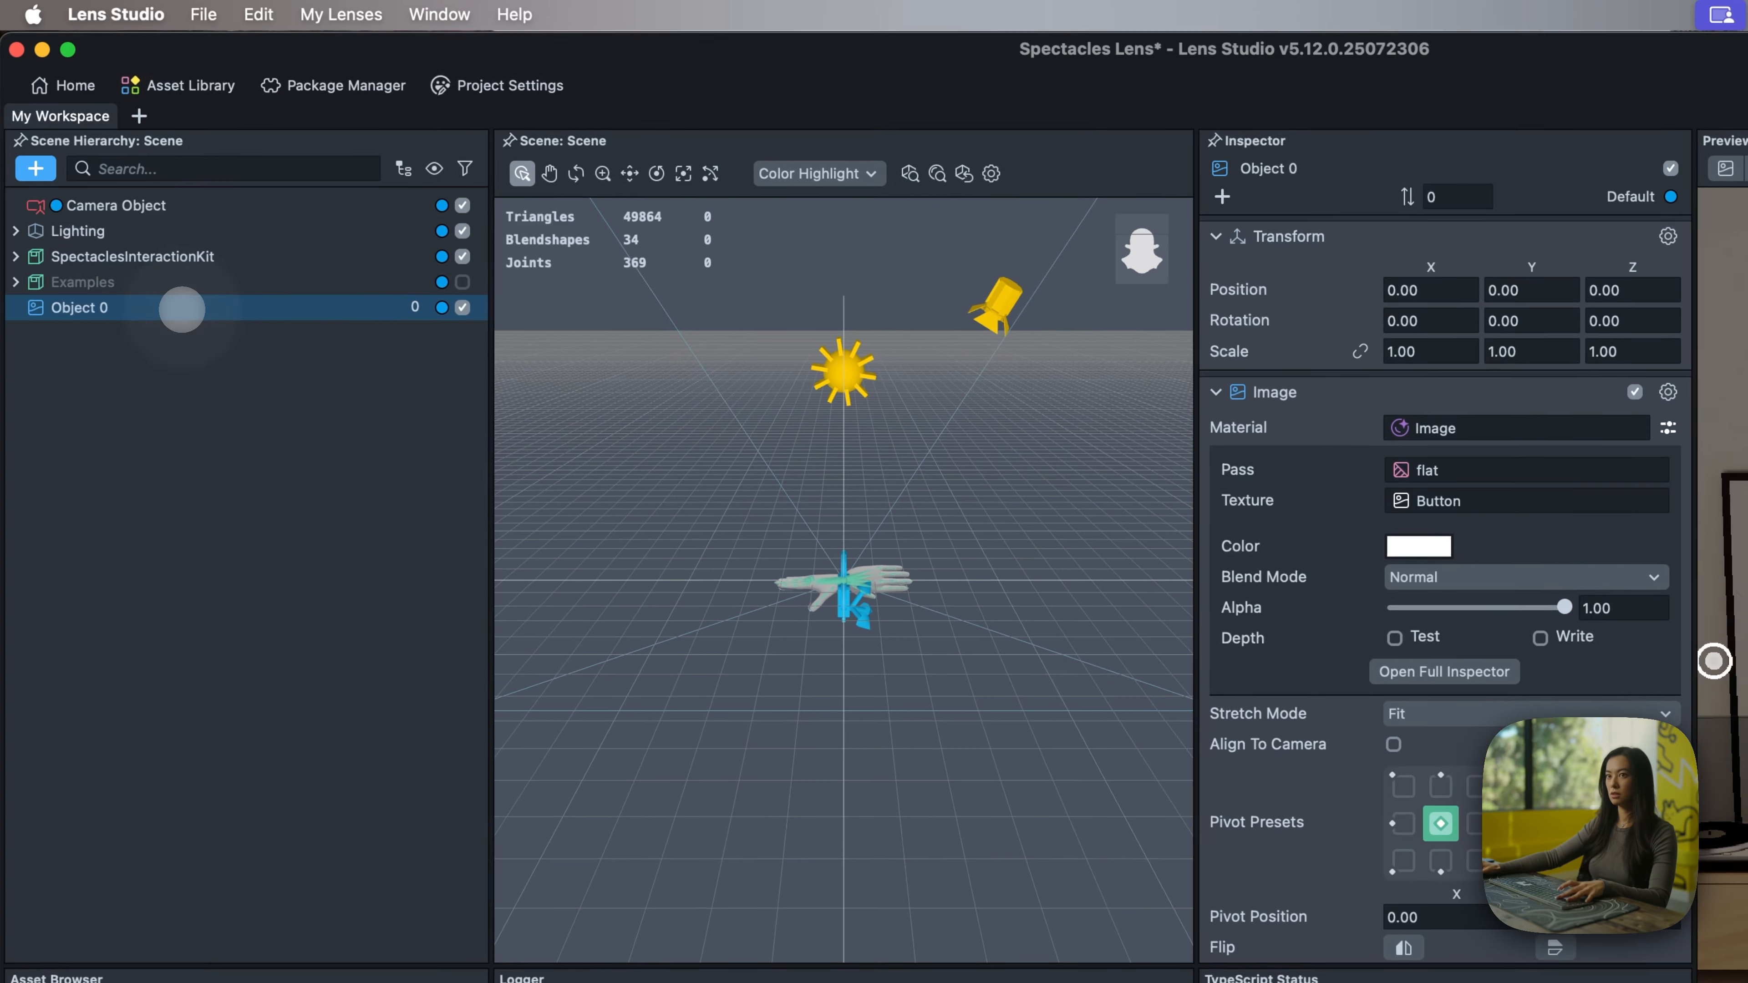
- Rename the new image object as Base plane
double_click(0, 246)
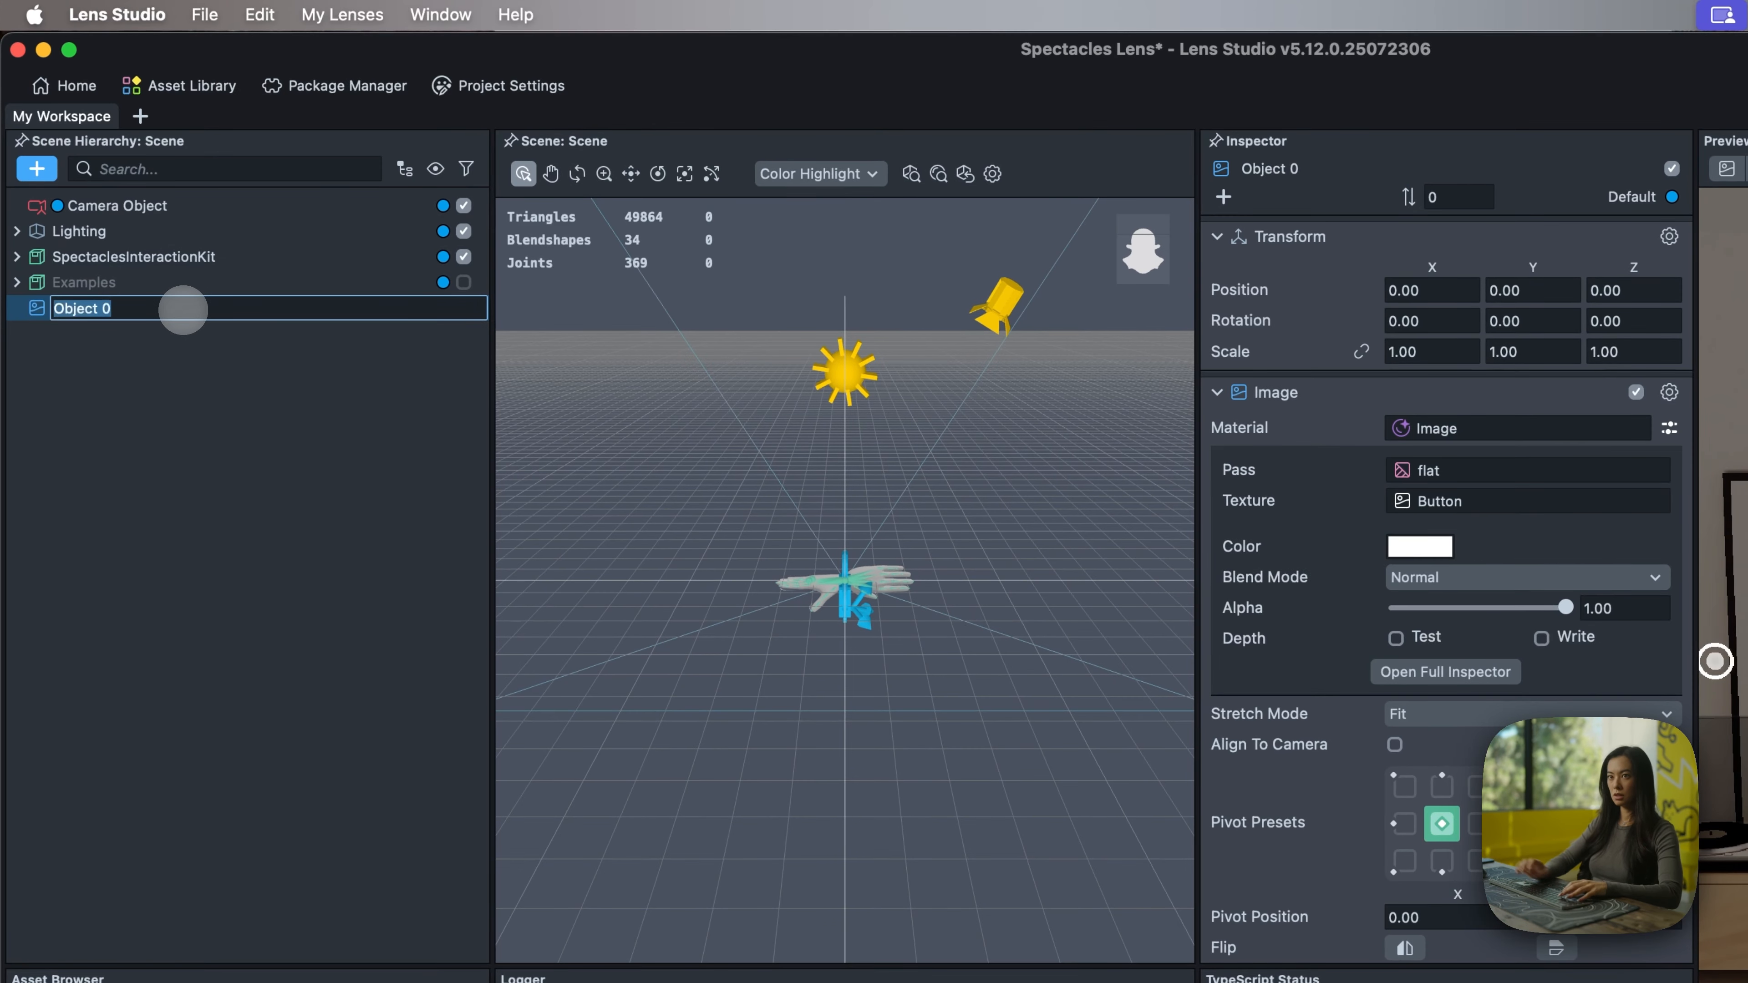
text(Base plane)
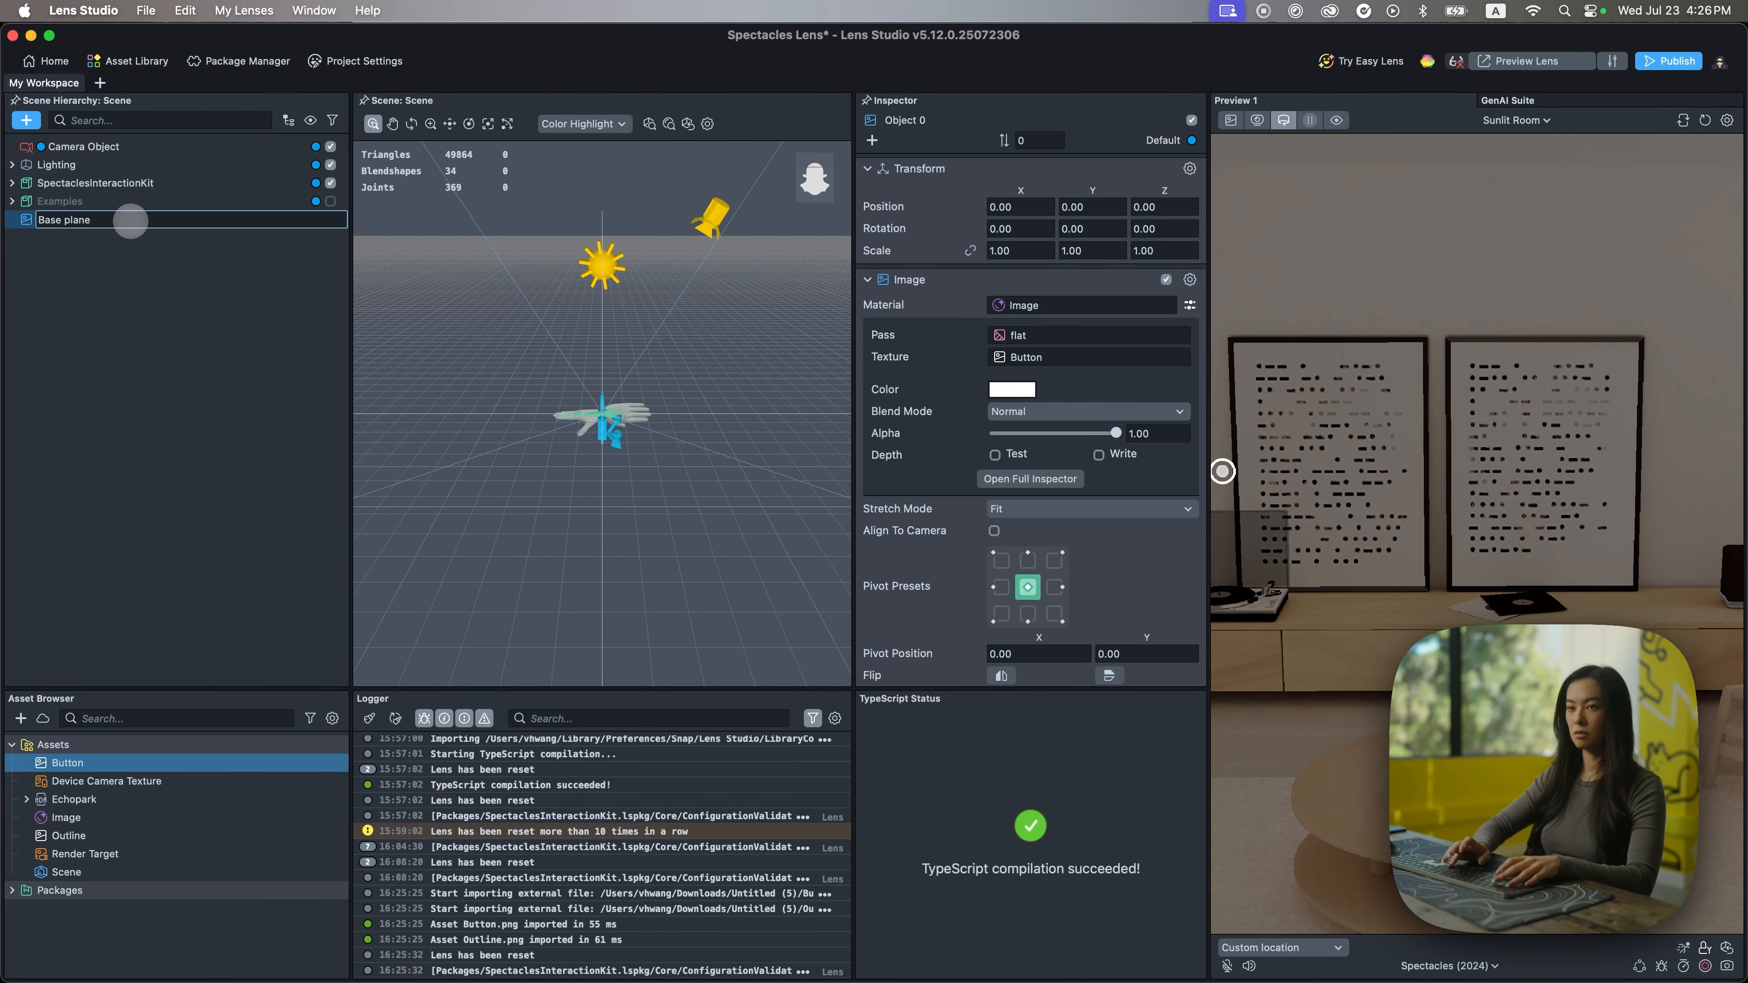
key(Return)
- Duplicate the Base plane object and rename the copy as Outline
key(super+d)
click(169, 295)
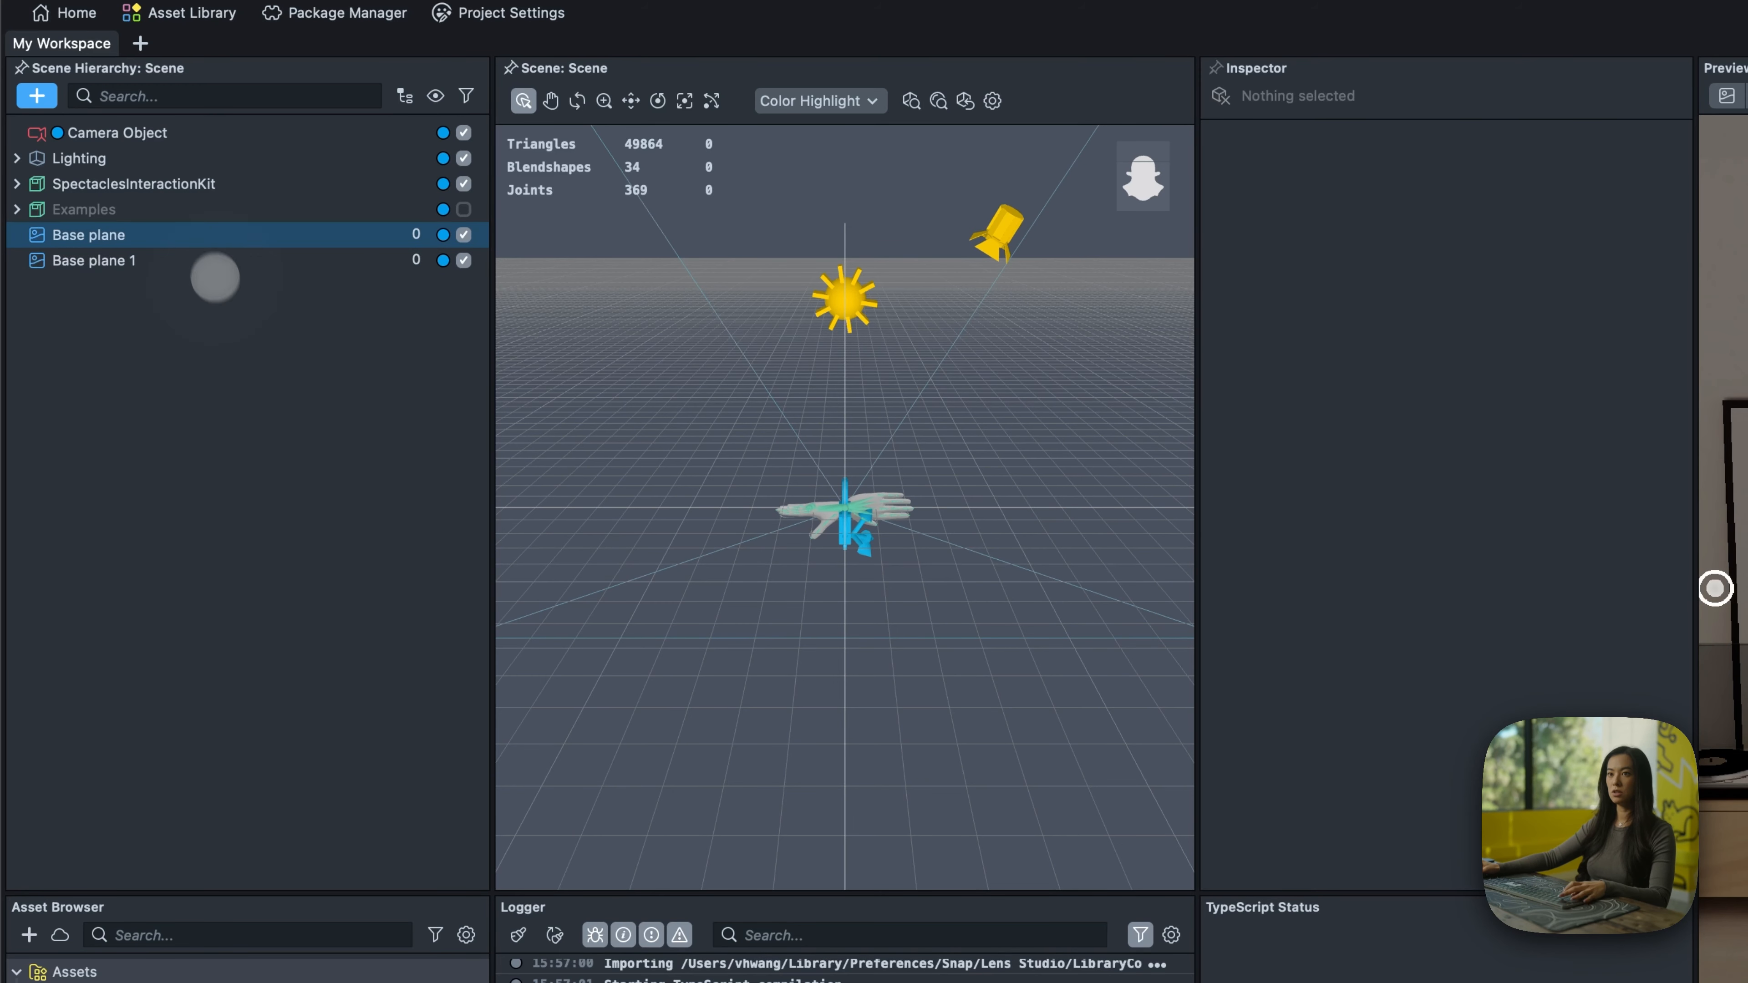
click(206, 253)
key(Return)
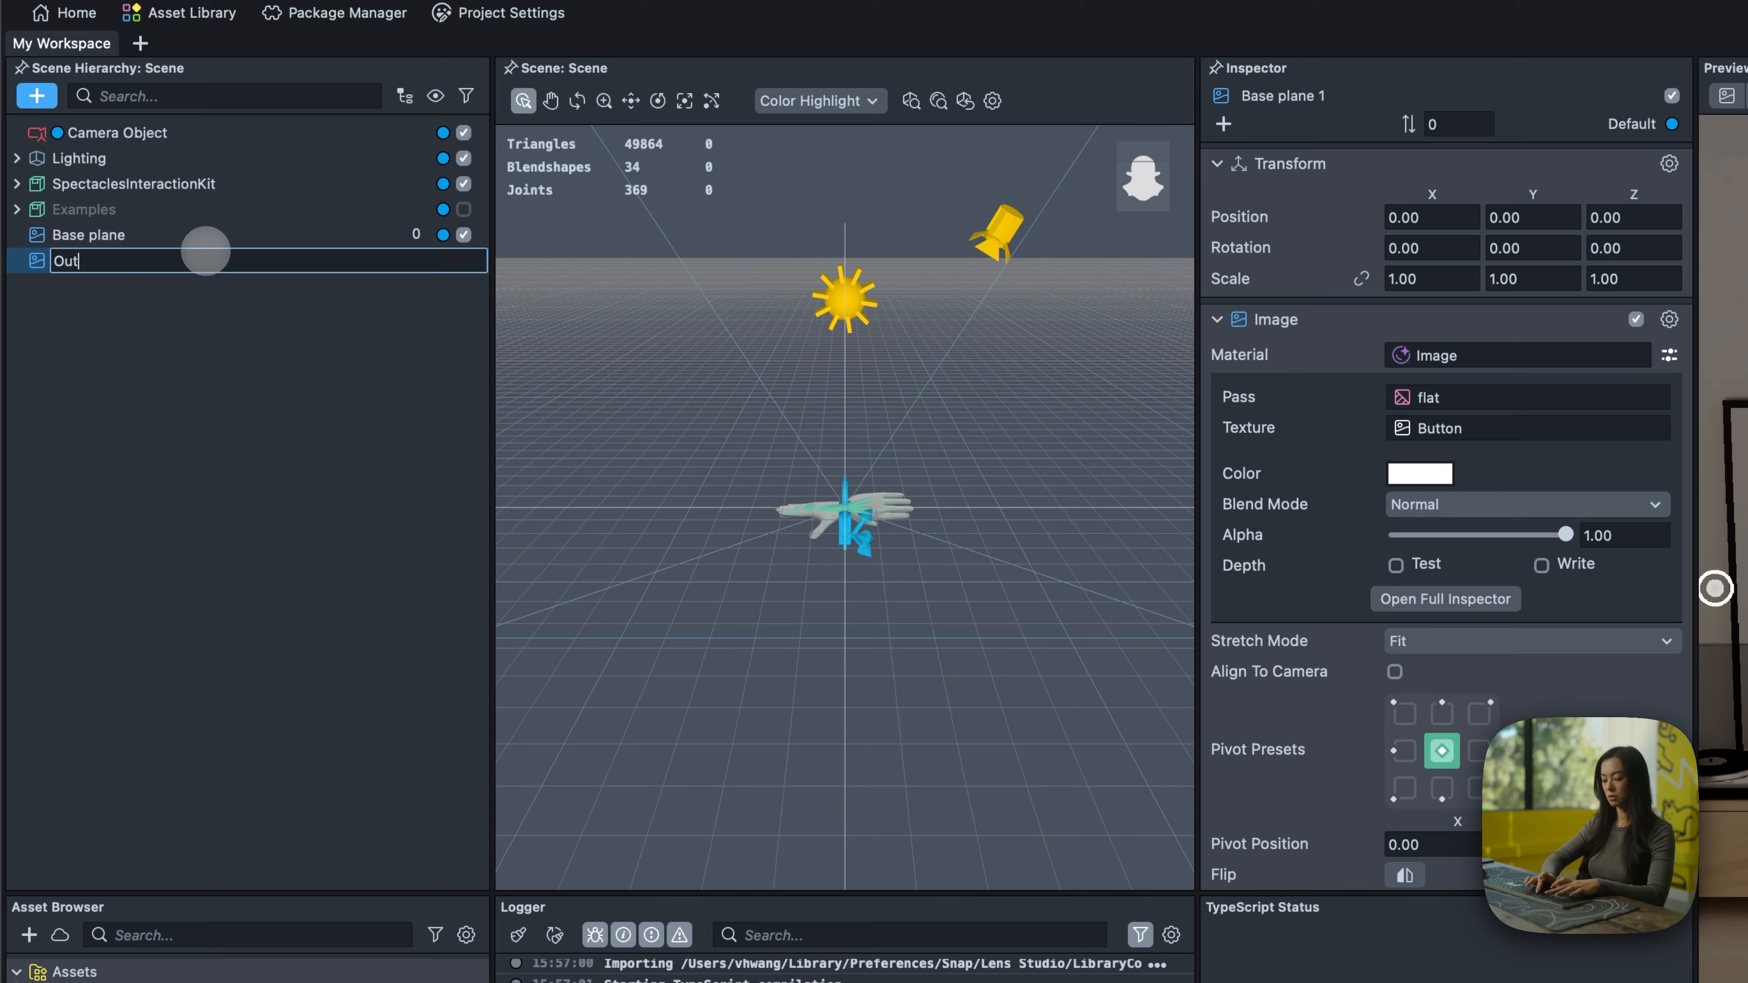
text(Outline)
key(Return)
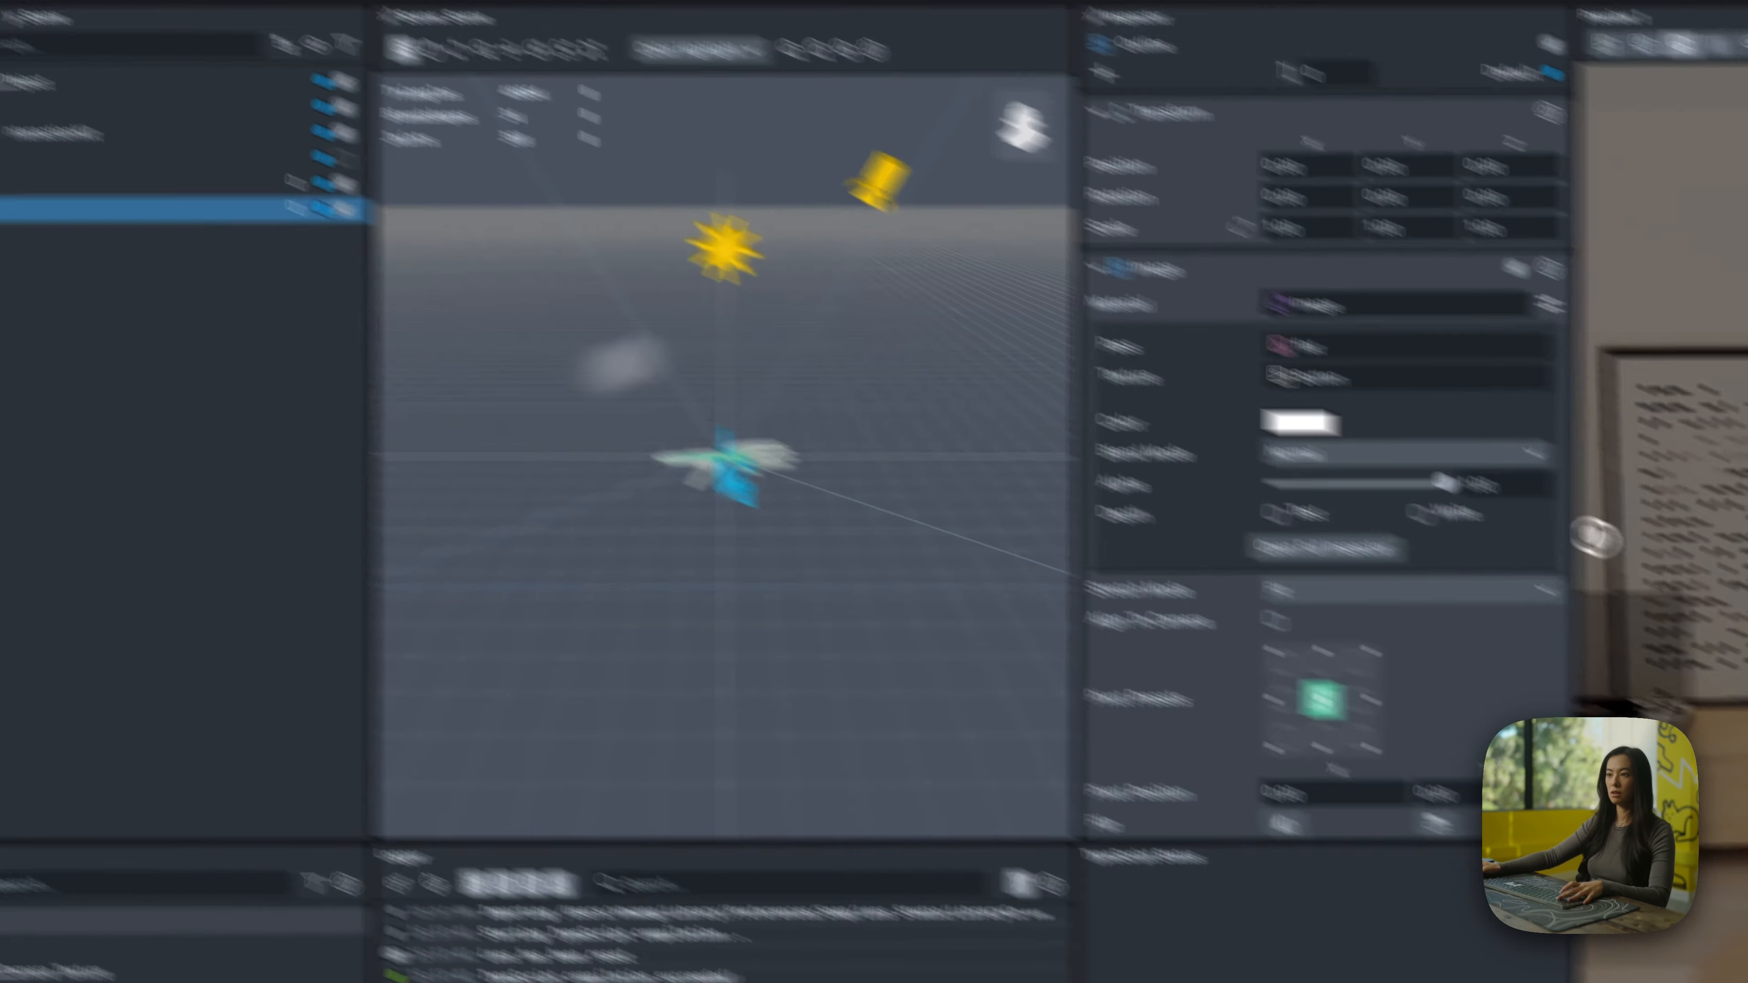
- Duplicate the Image material, assign the copy to the Outline object's Image component, and set its texture to Outline
right_click(1436, 352)
click(1208, 248)
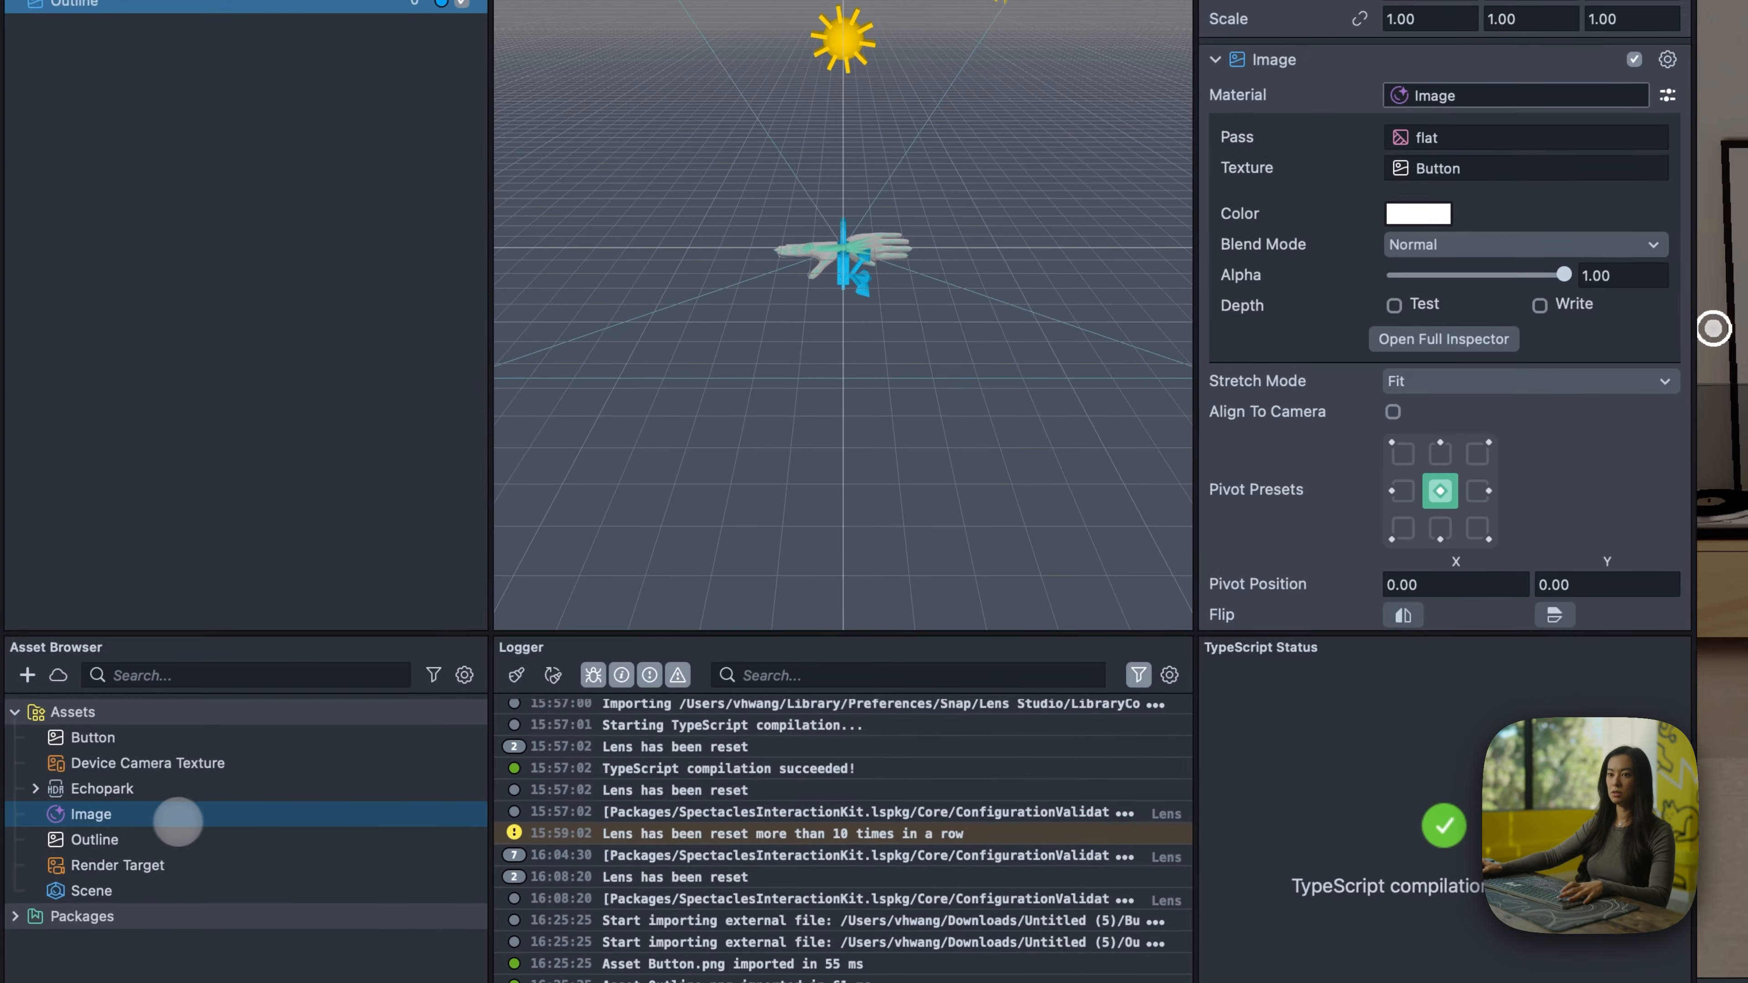
right_click(172, 821)
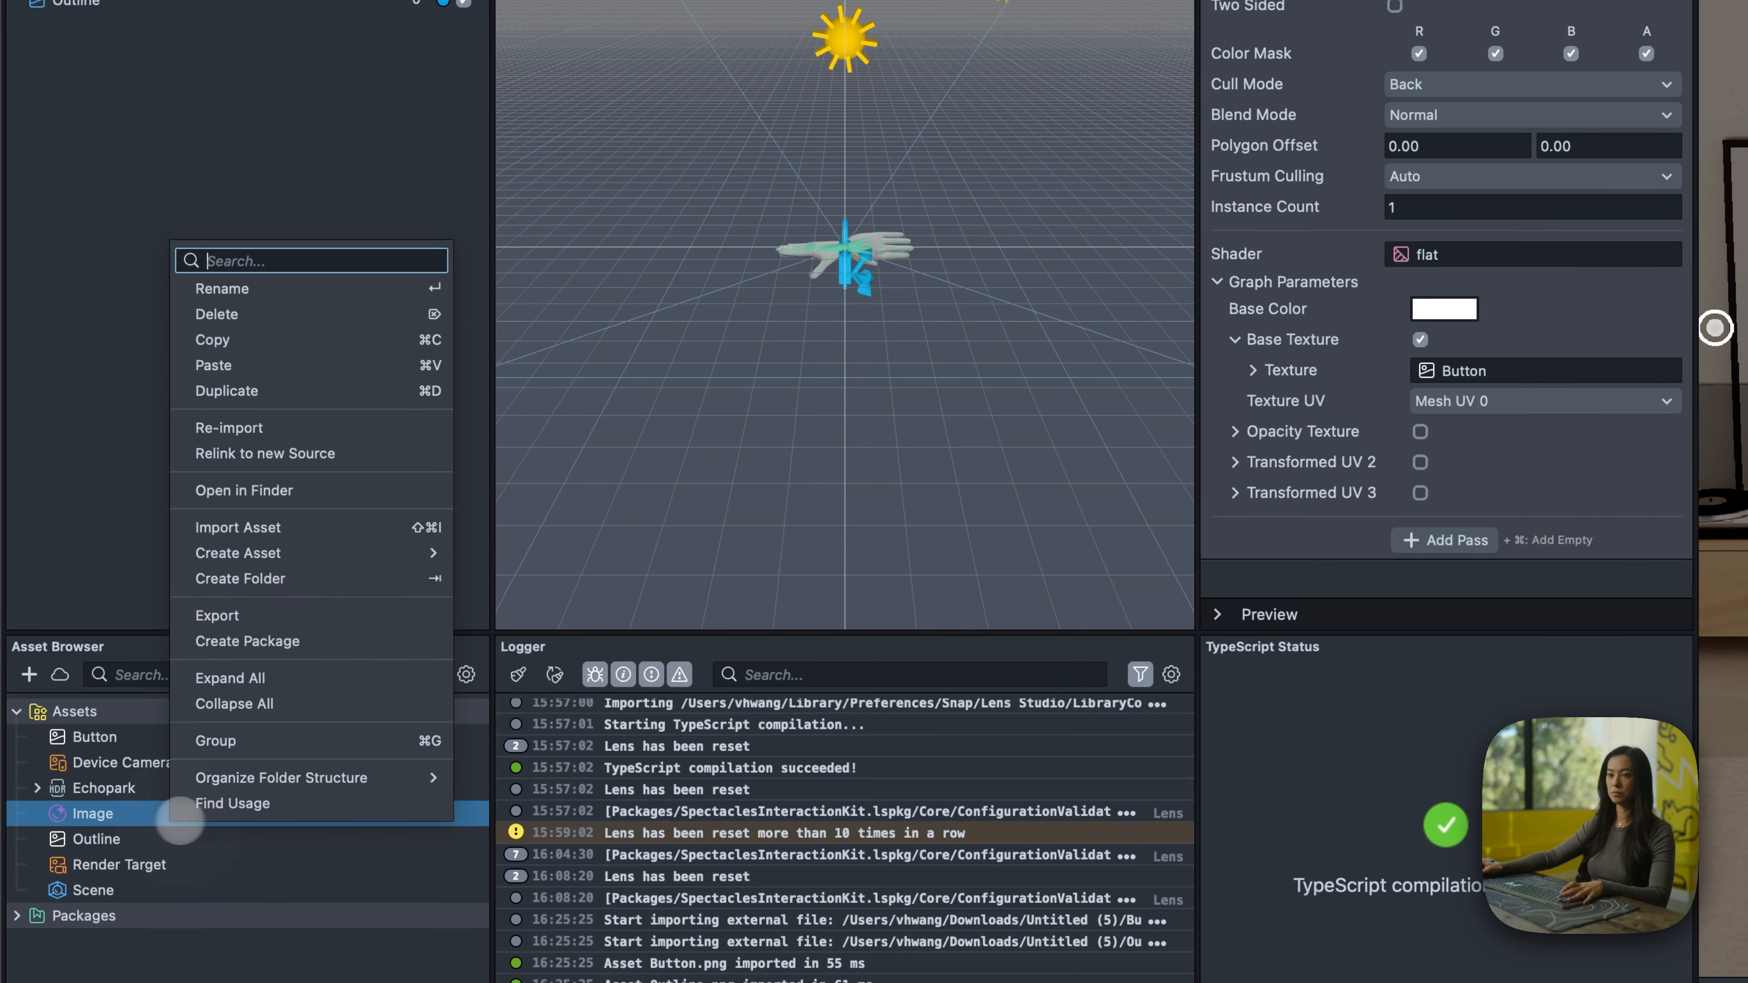
click(269, 390)
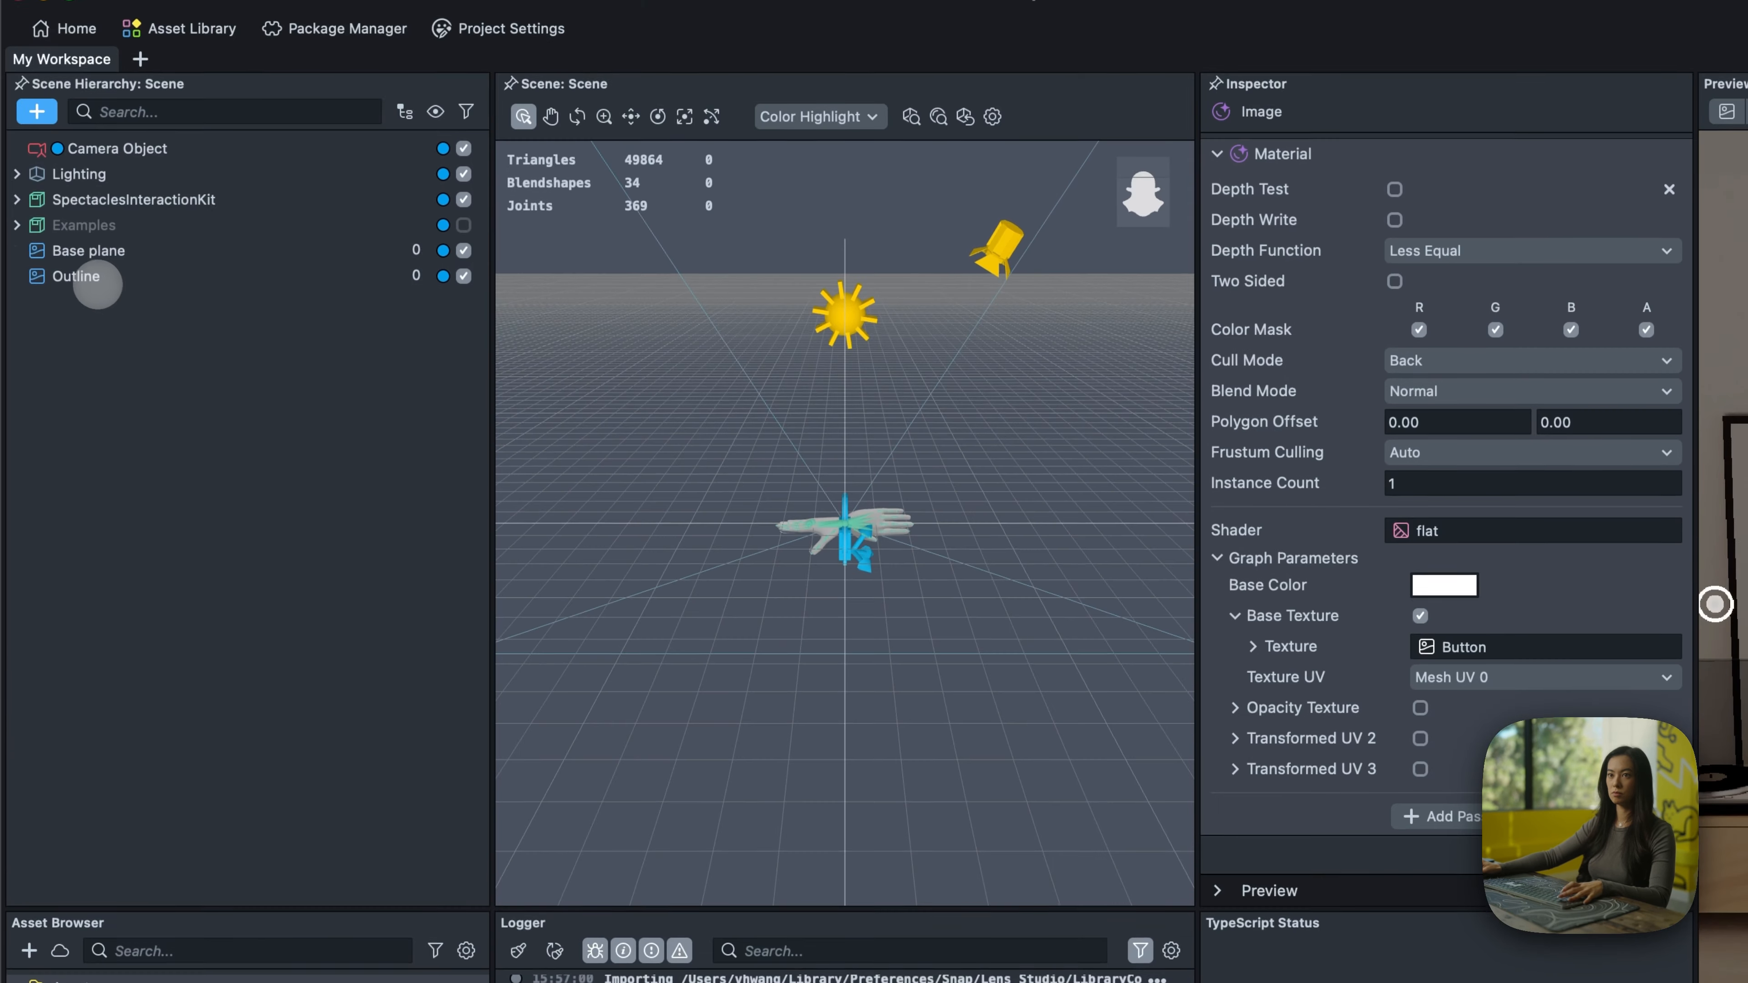
click(97, 129)
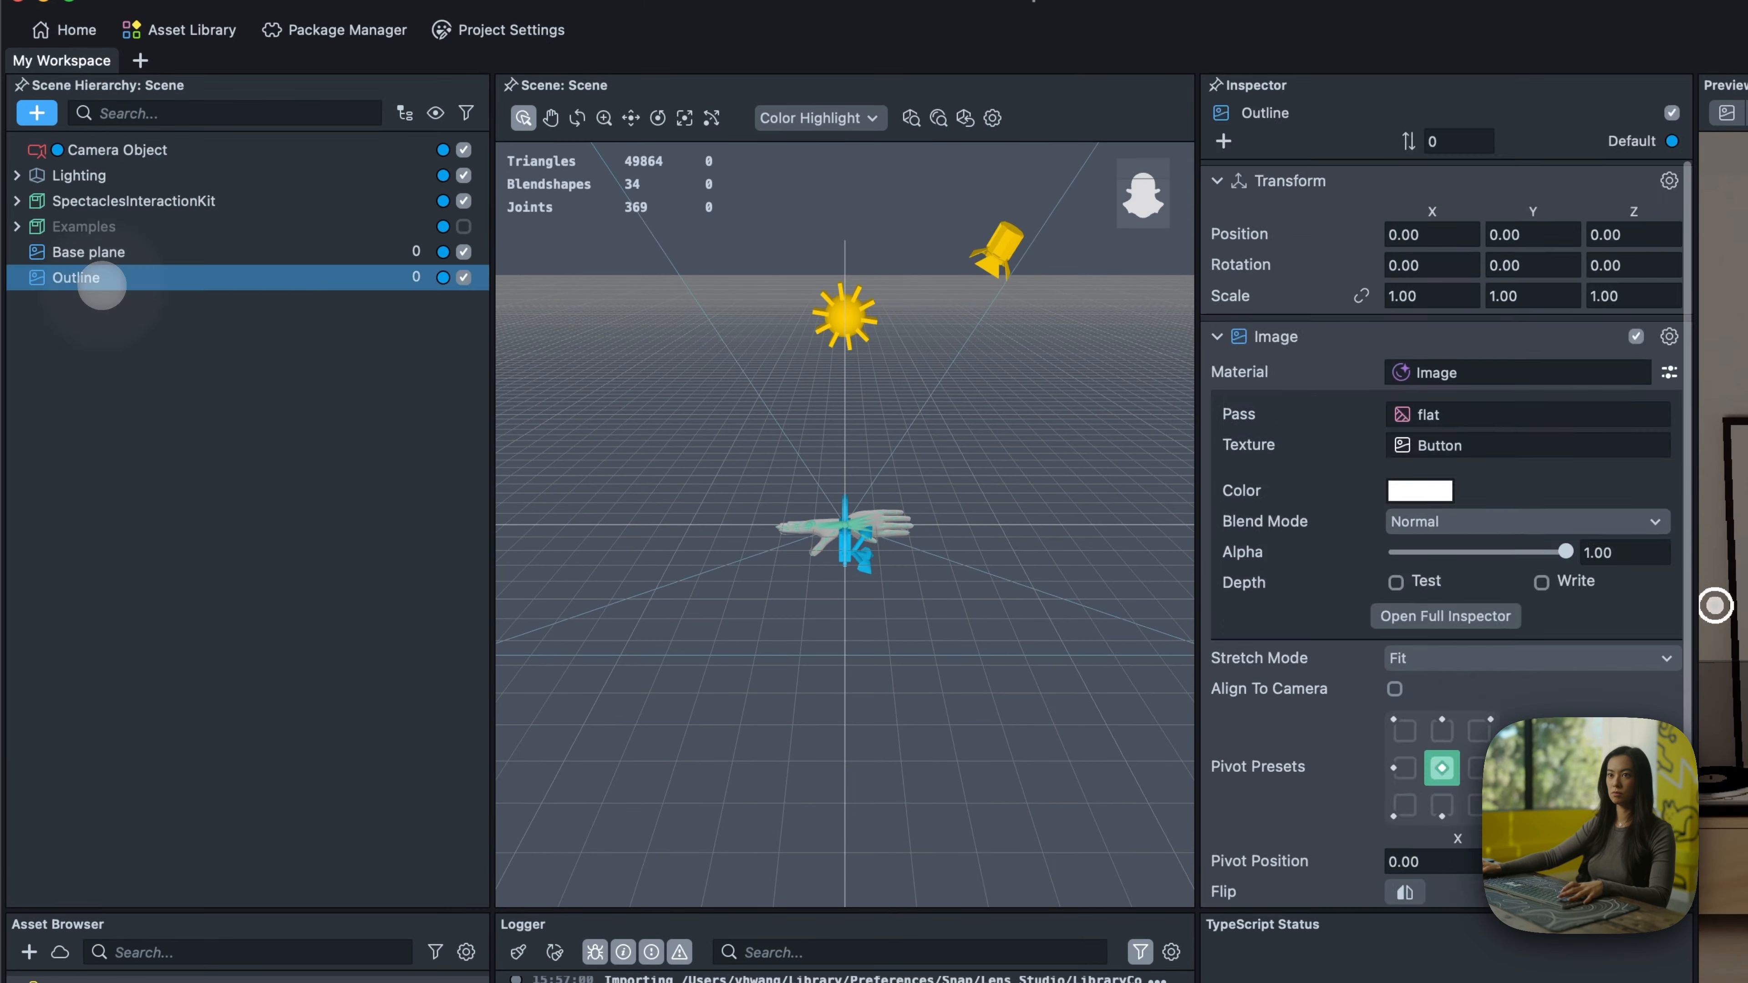
drag(134, 828, 1514, 84)
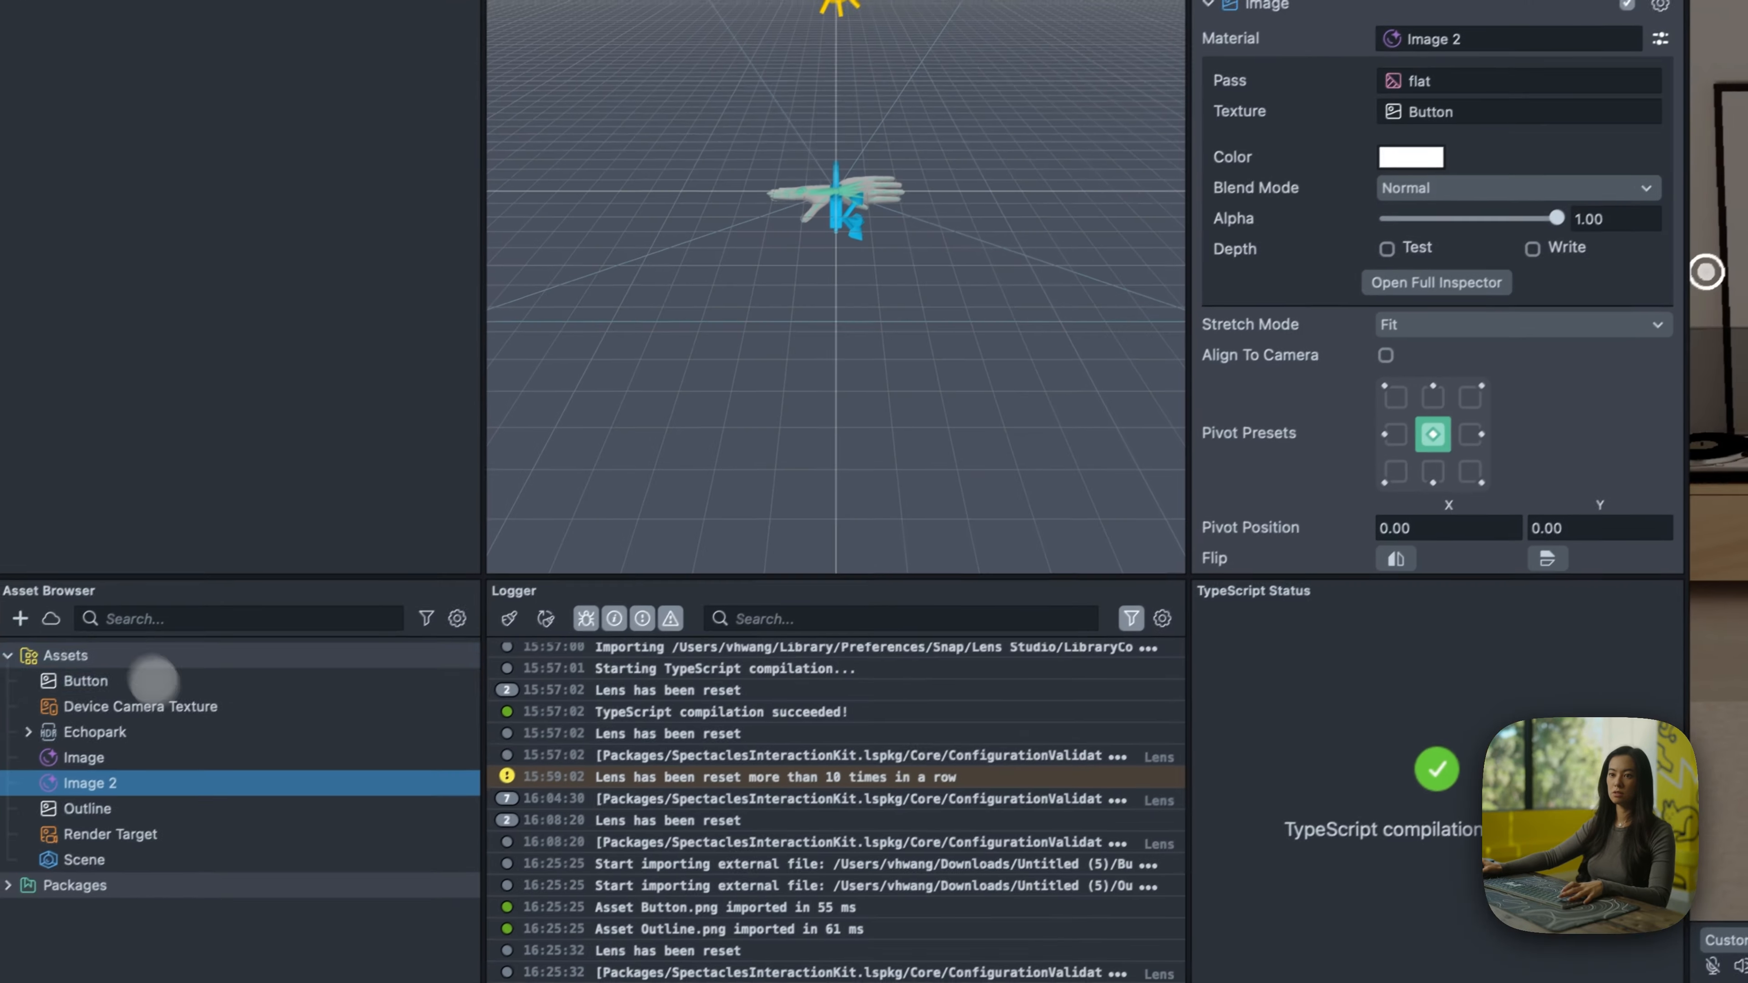
drag(125, 809, 1514, 115)
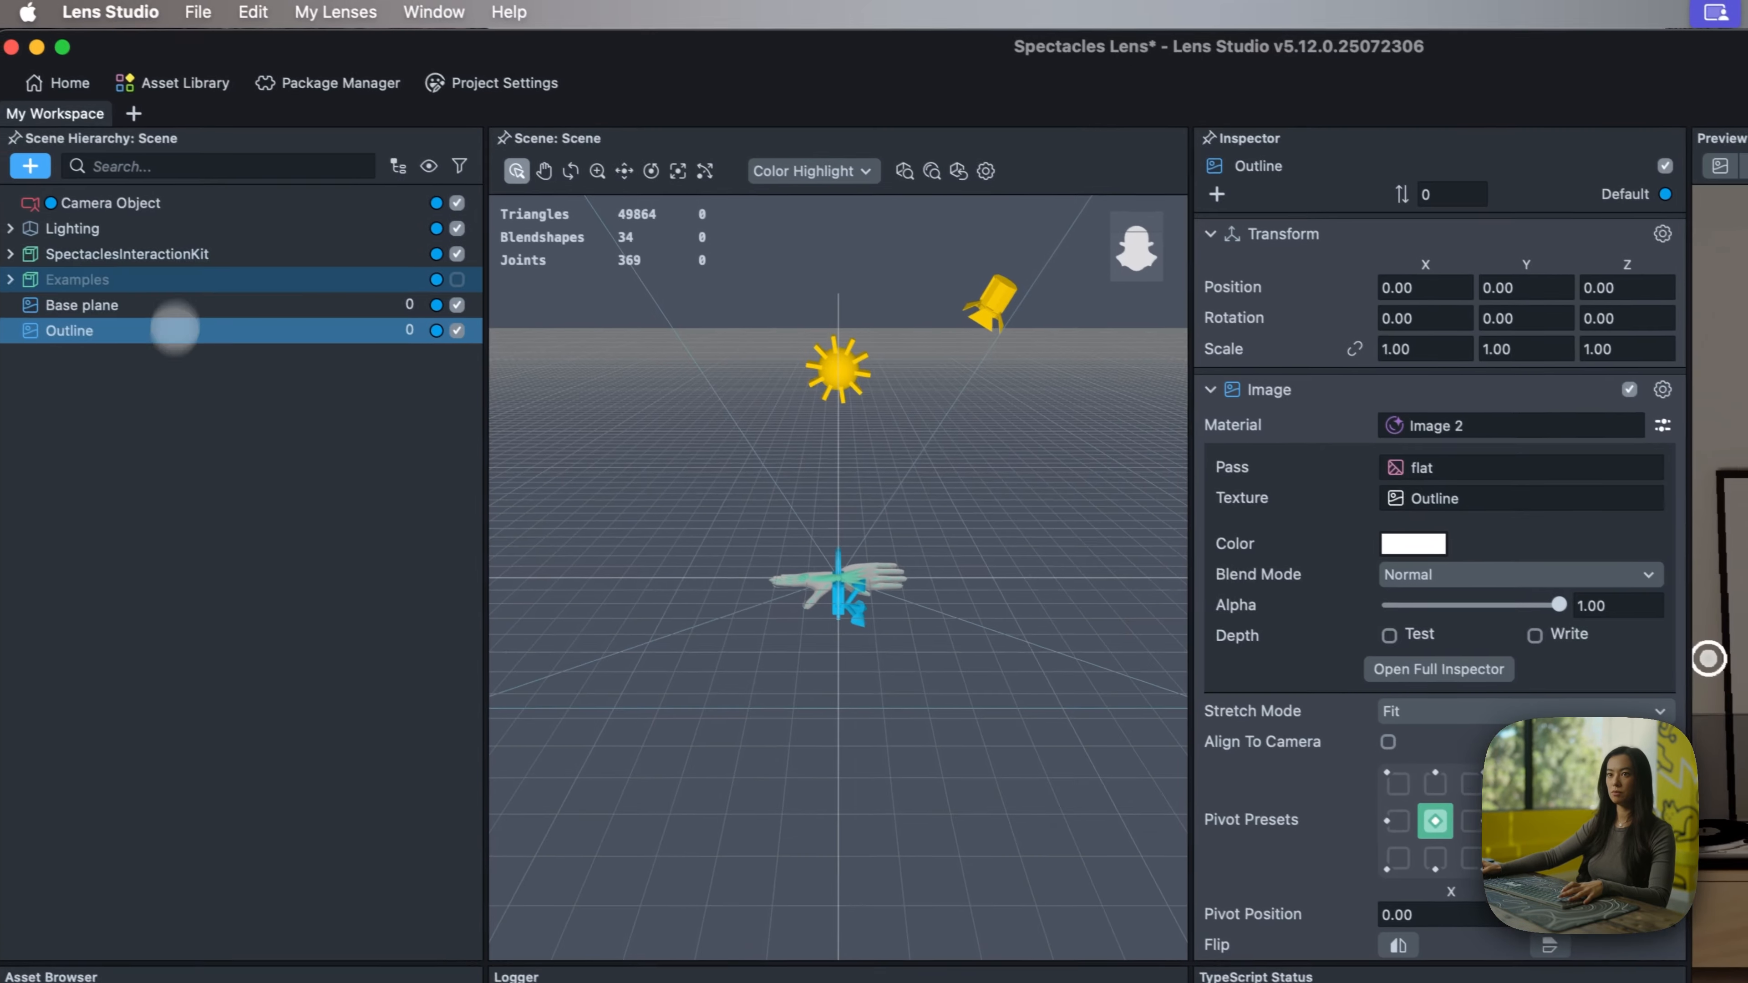
- Create a new scene object and add a Physics Collider component to it
click(172, 412)
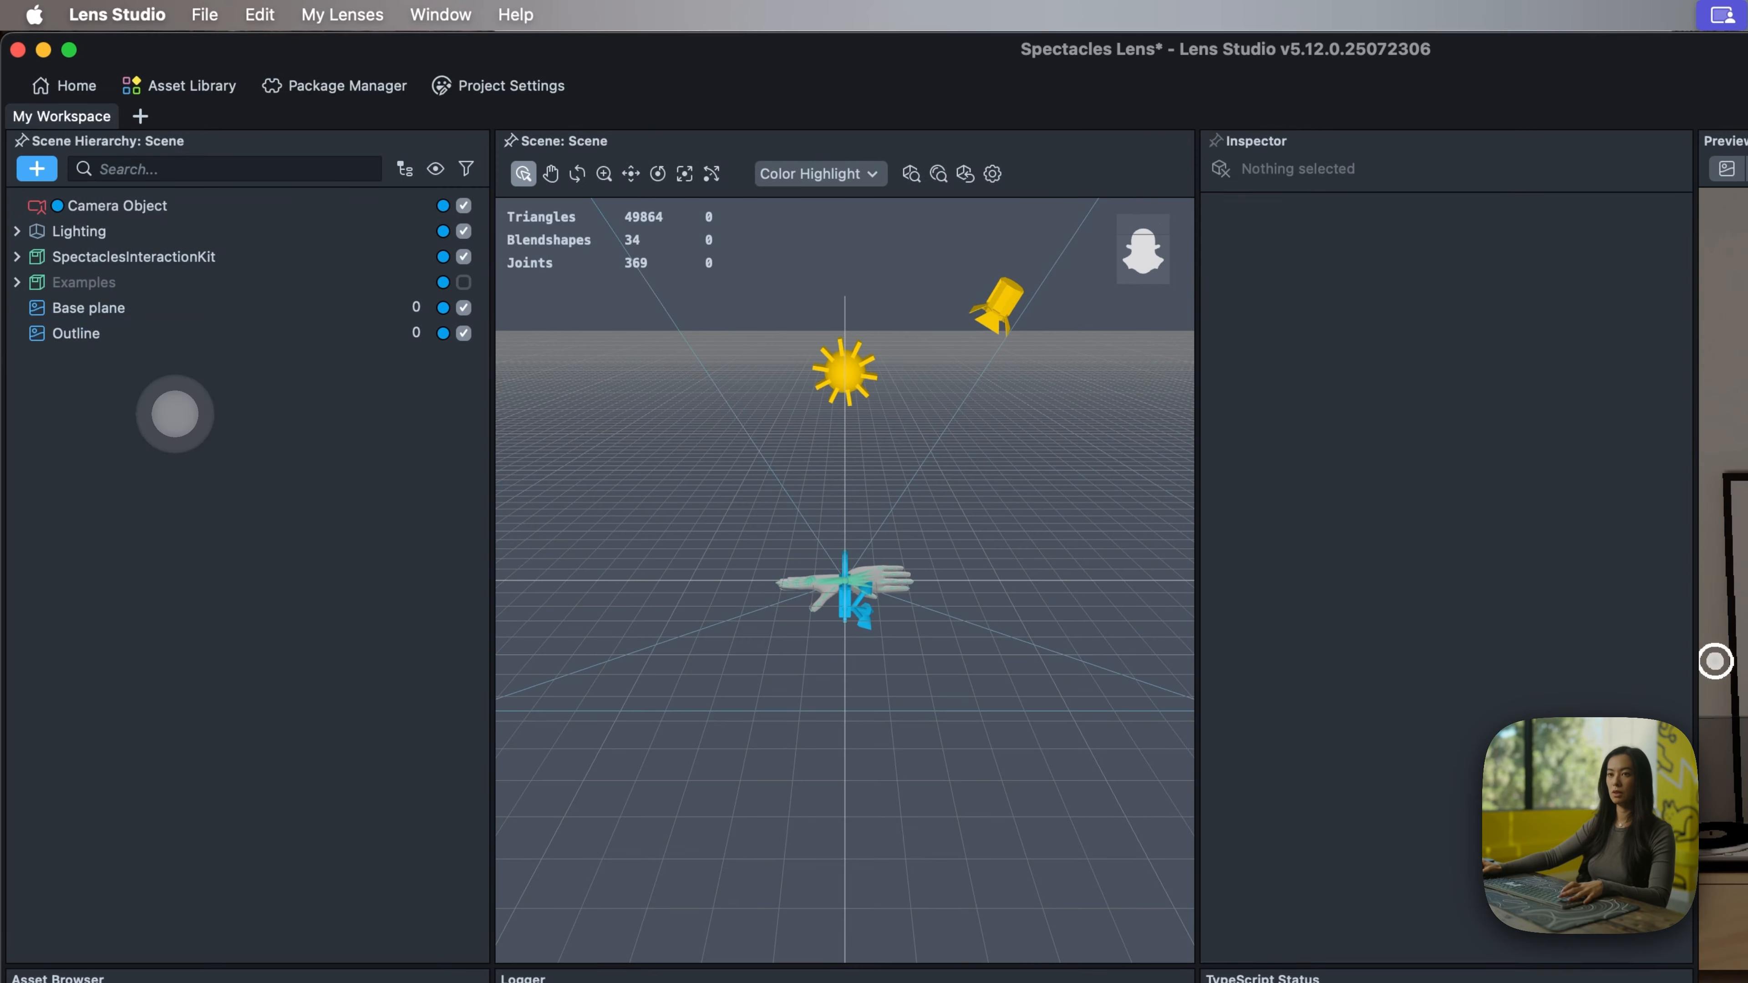
right_click(169, 412)
click(140, 396)
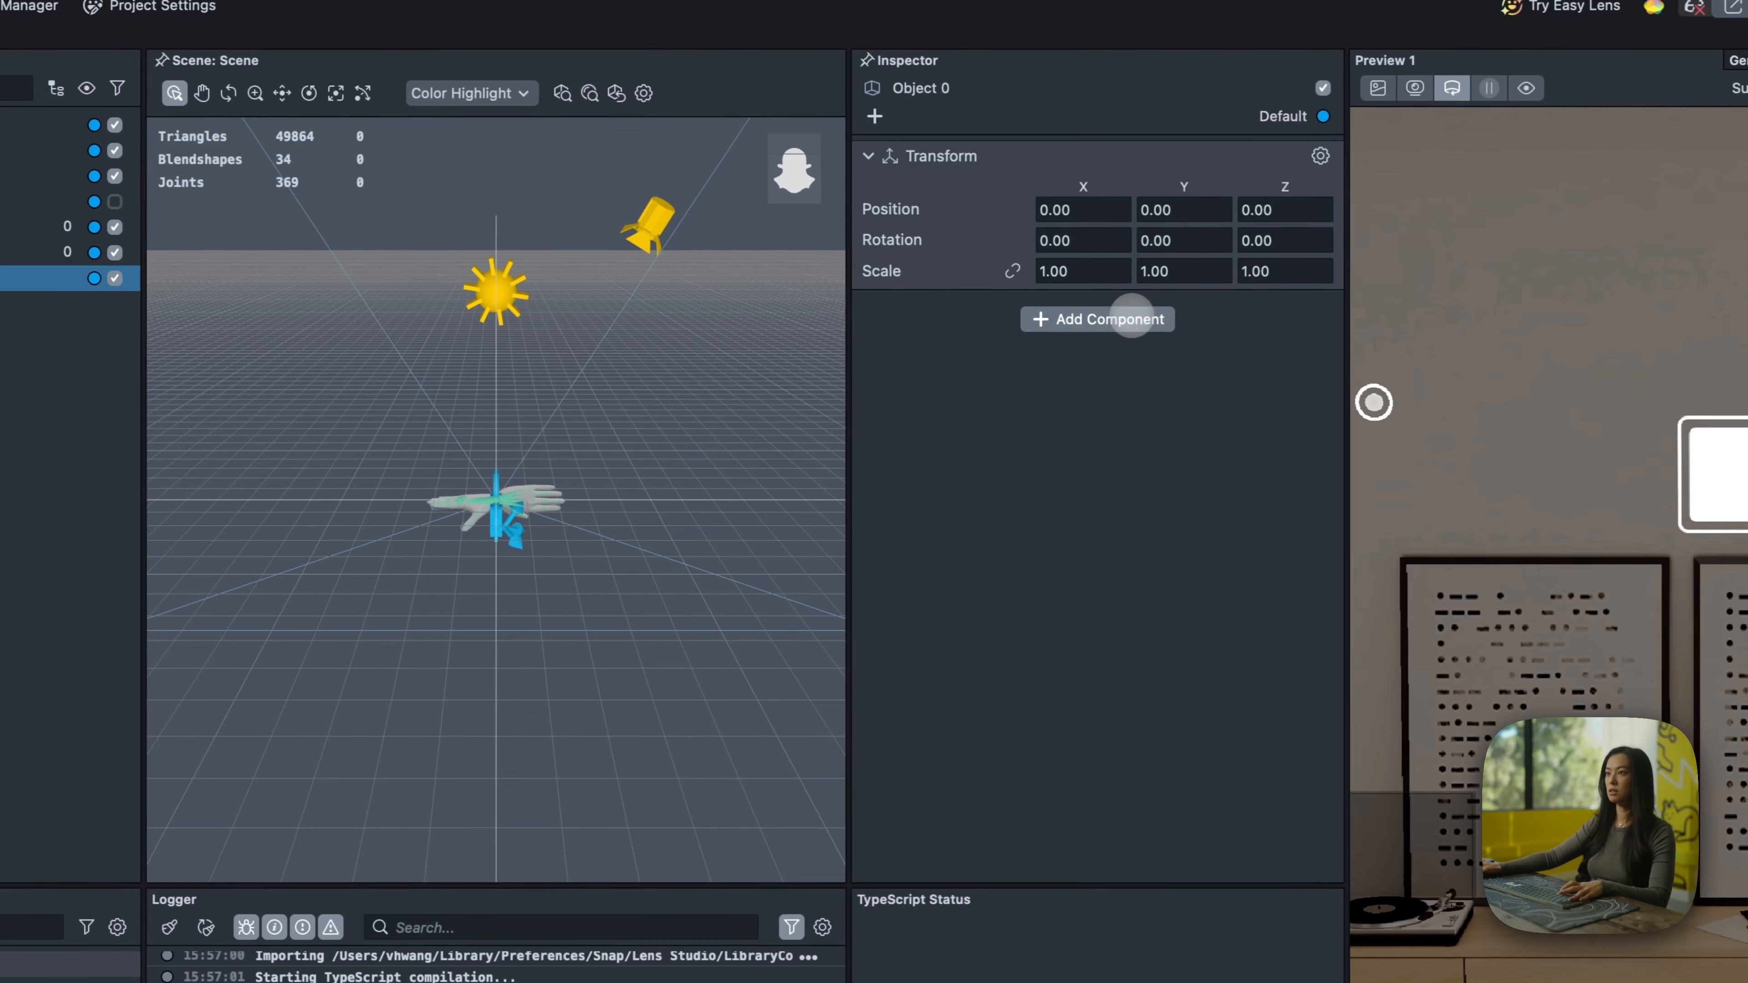
click(1360, 328)
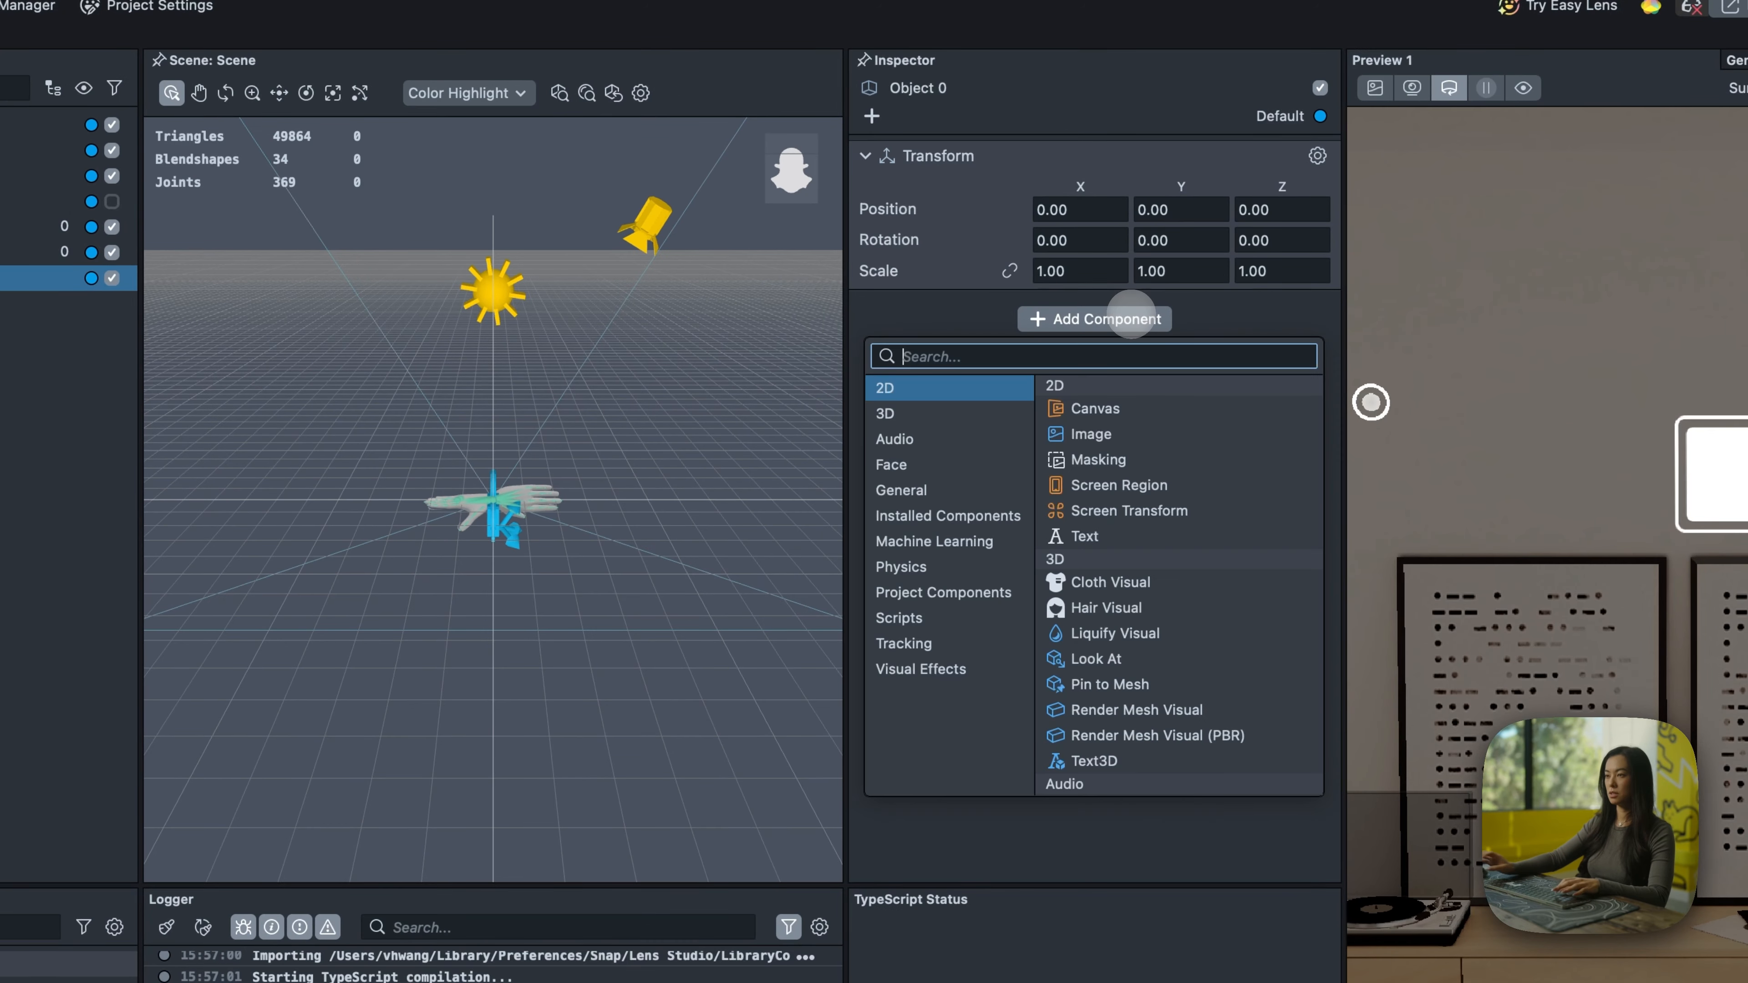
text(Phy)
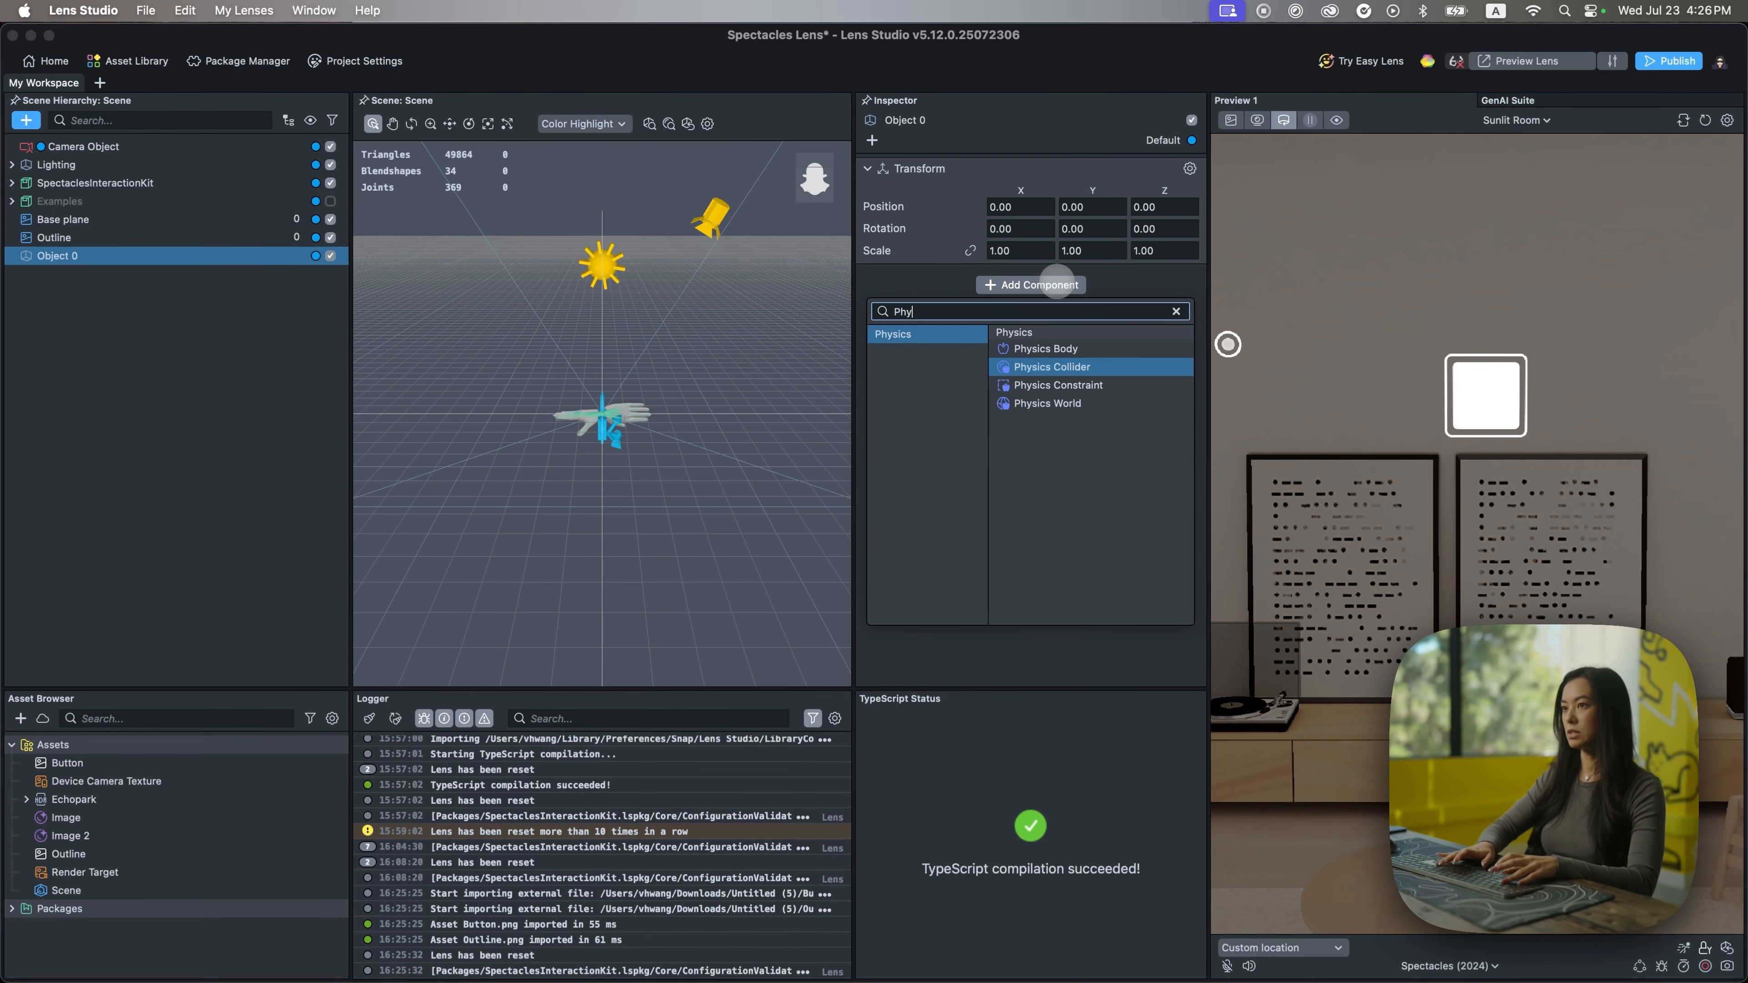
click(1124, 434)
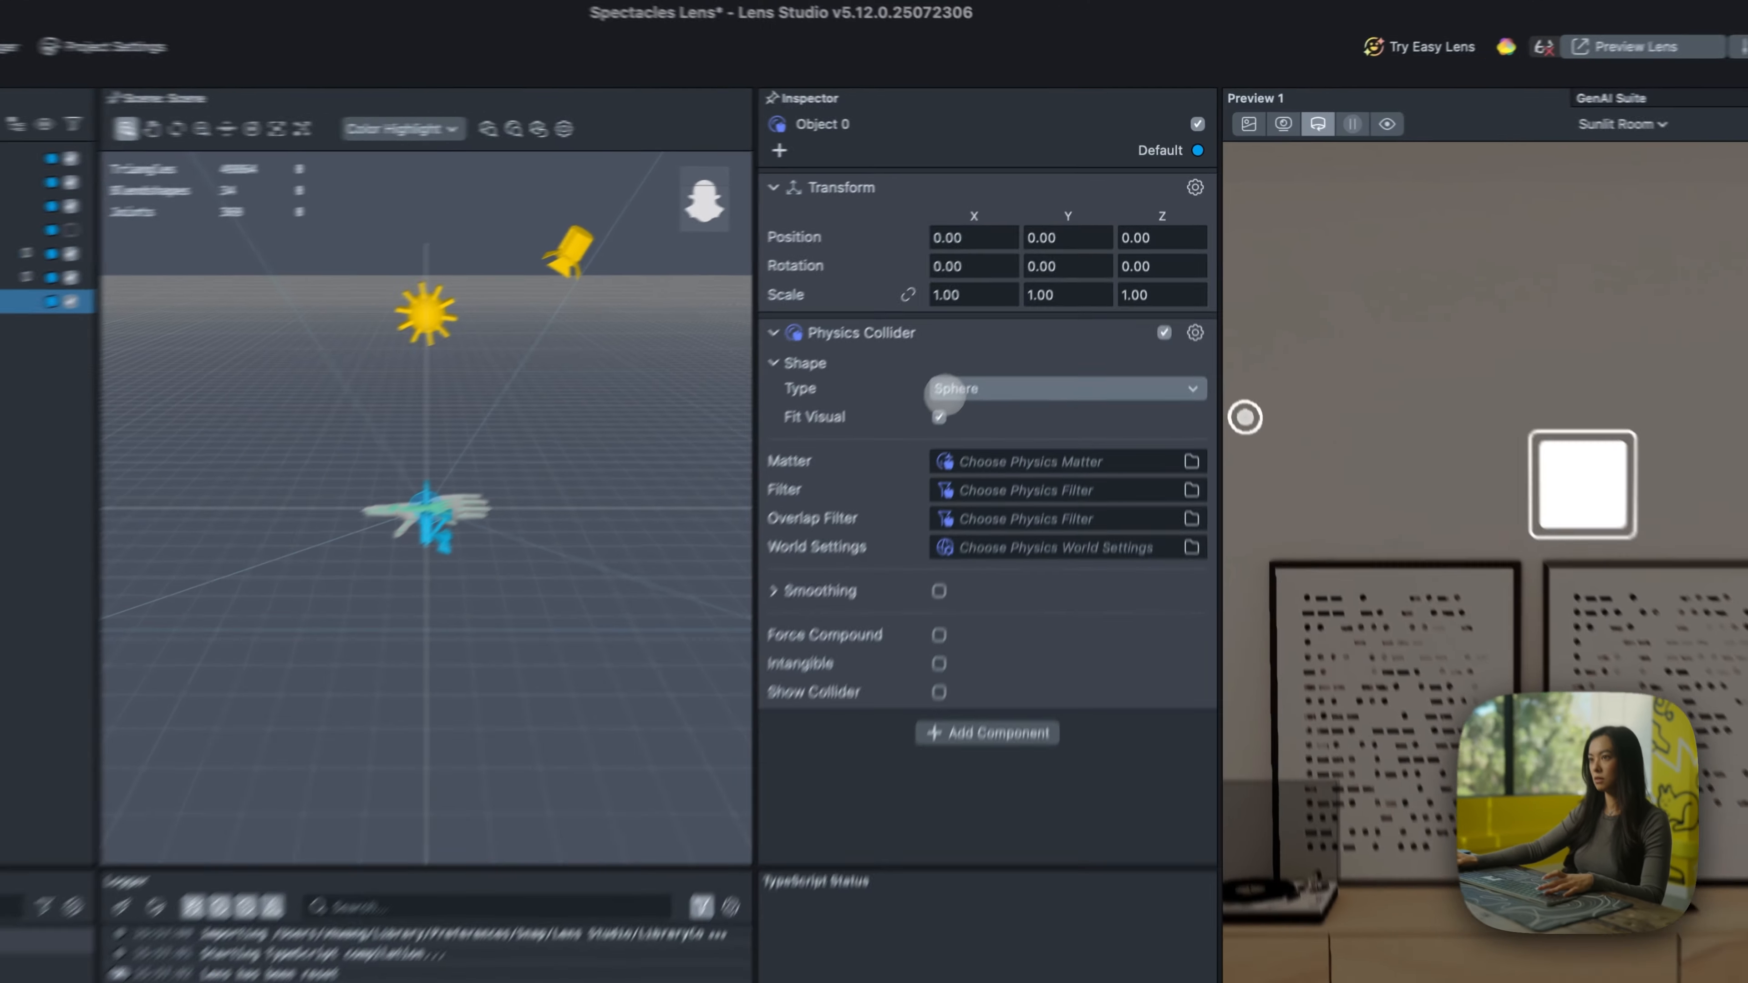
- Make the collider a Box with Fit Visual off and a size of 1 on every axis, and turn on Show Collider
click(1074, 323)
click(1064, 217)
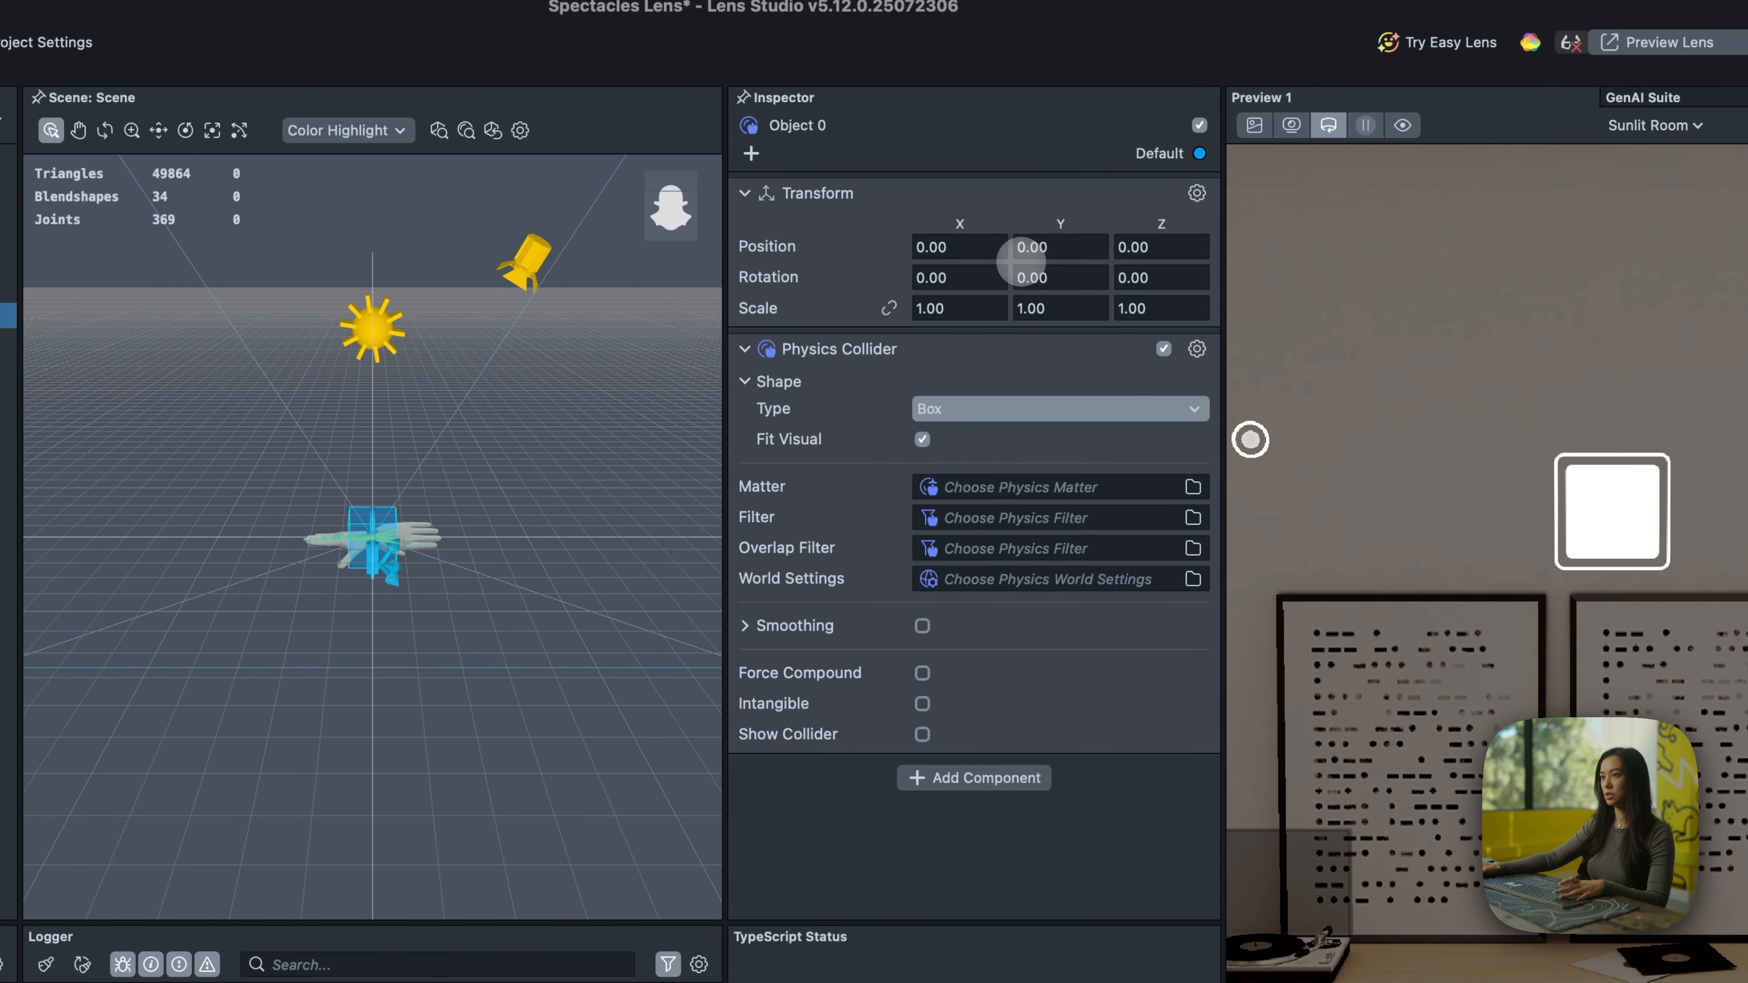
click(923, 439)
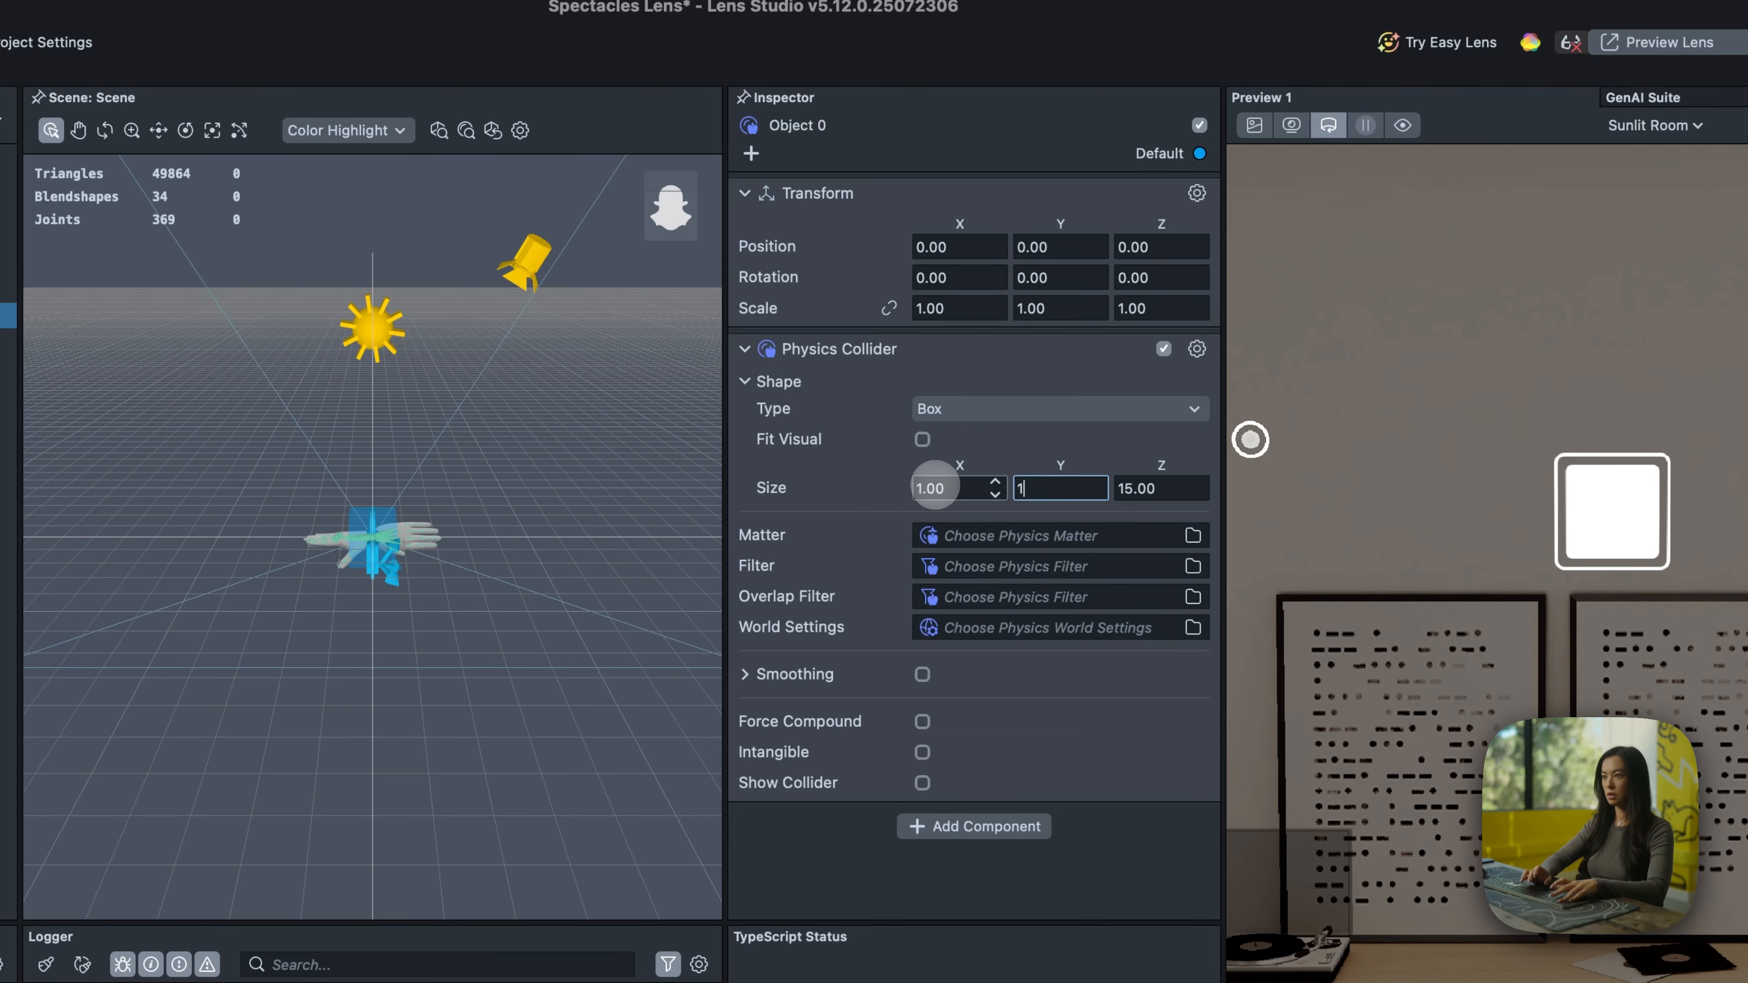
key(Return)
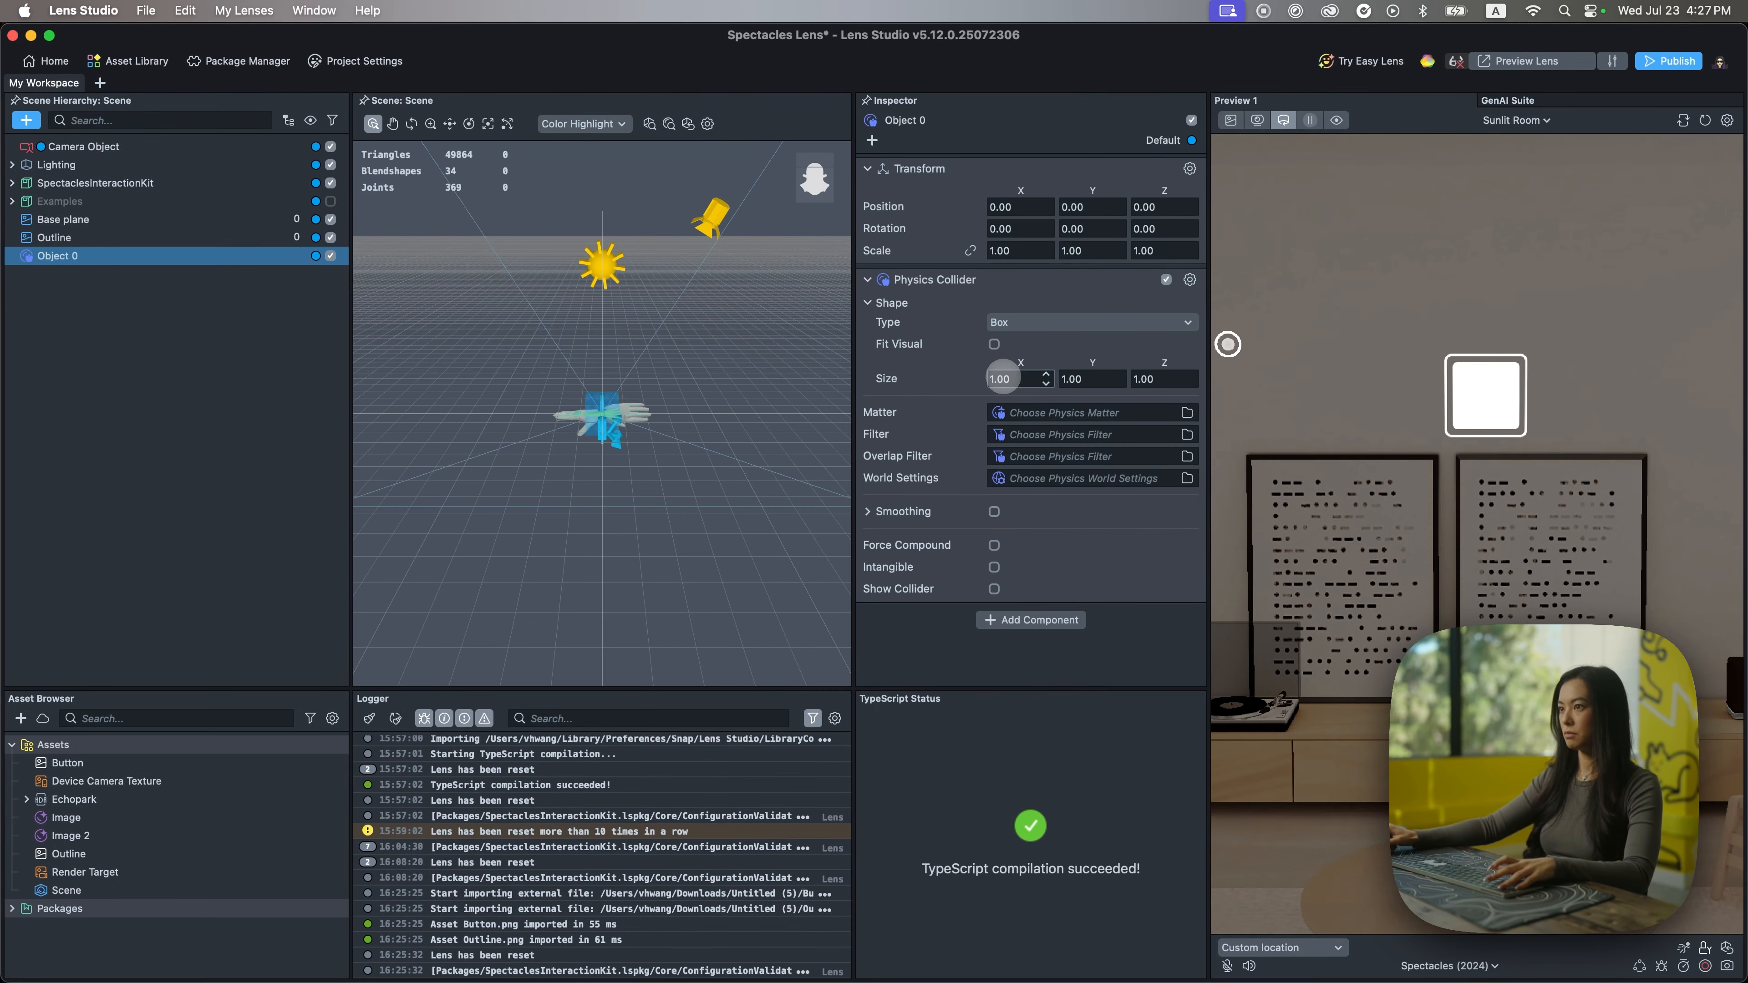
click(994, 588)
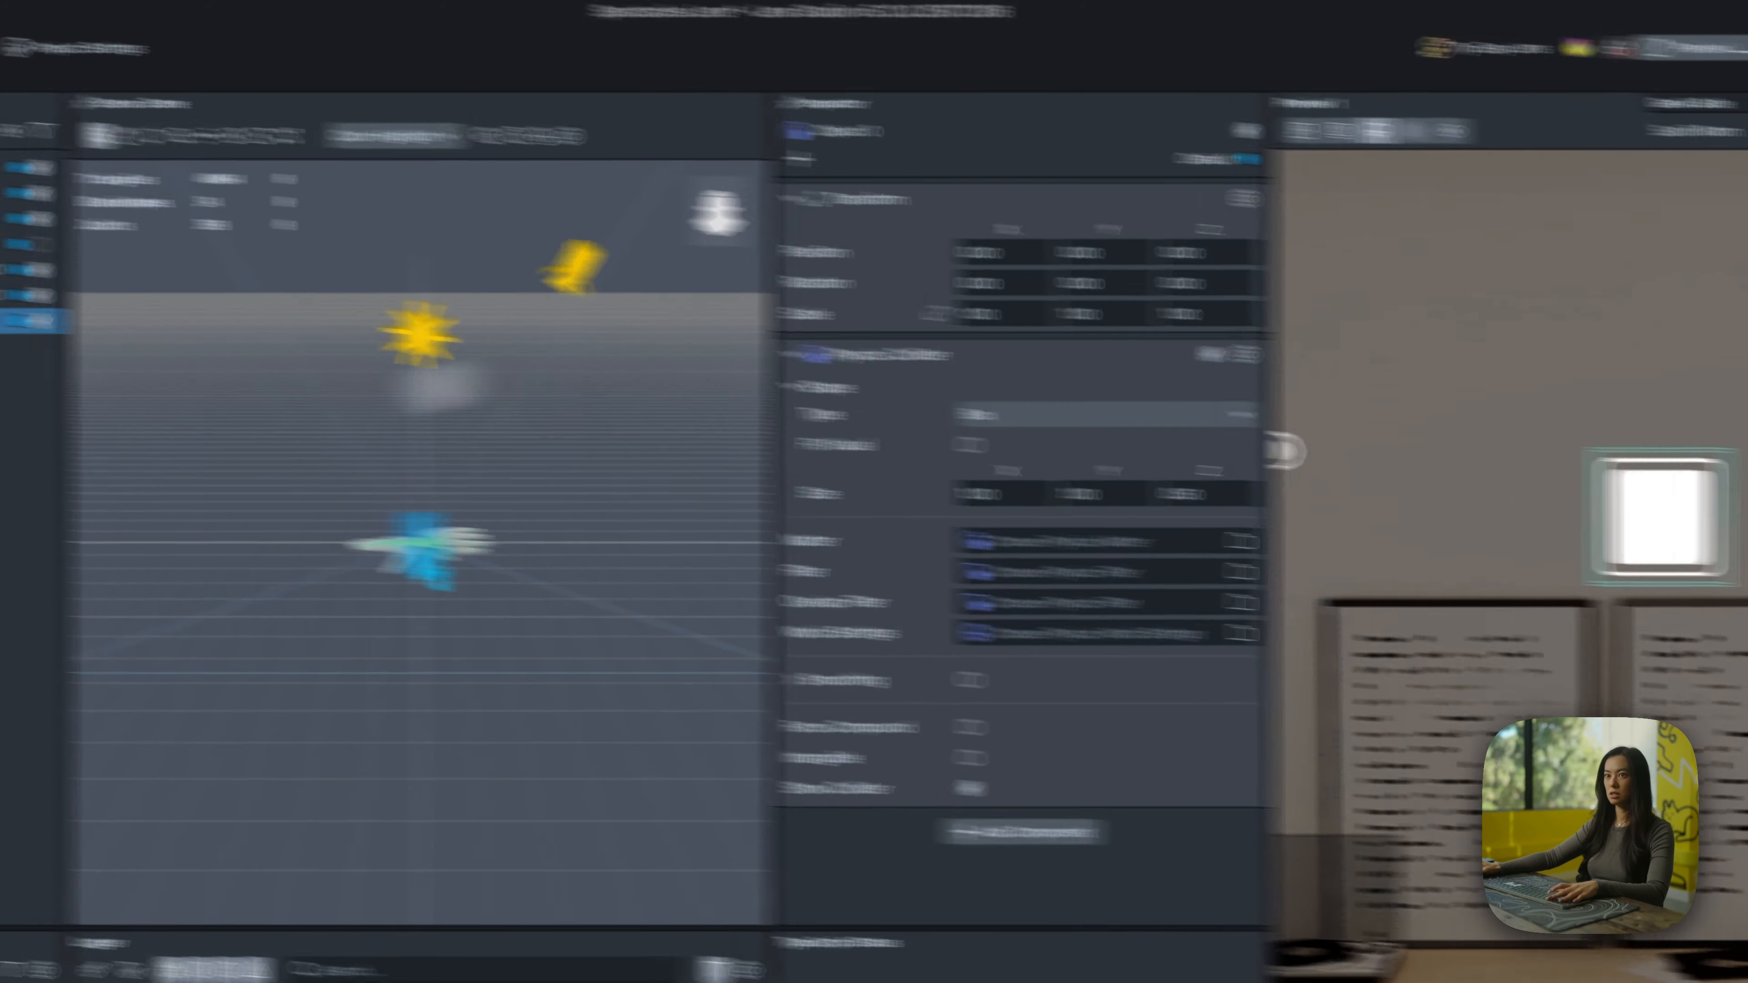
- Create another scene object and parent Base plane, Outline and the collider object under it
click(266, 461)
right_click(215, 456)
click(305, 502)
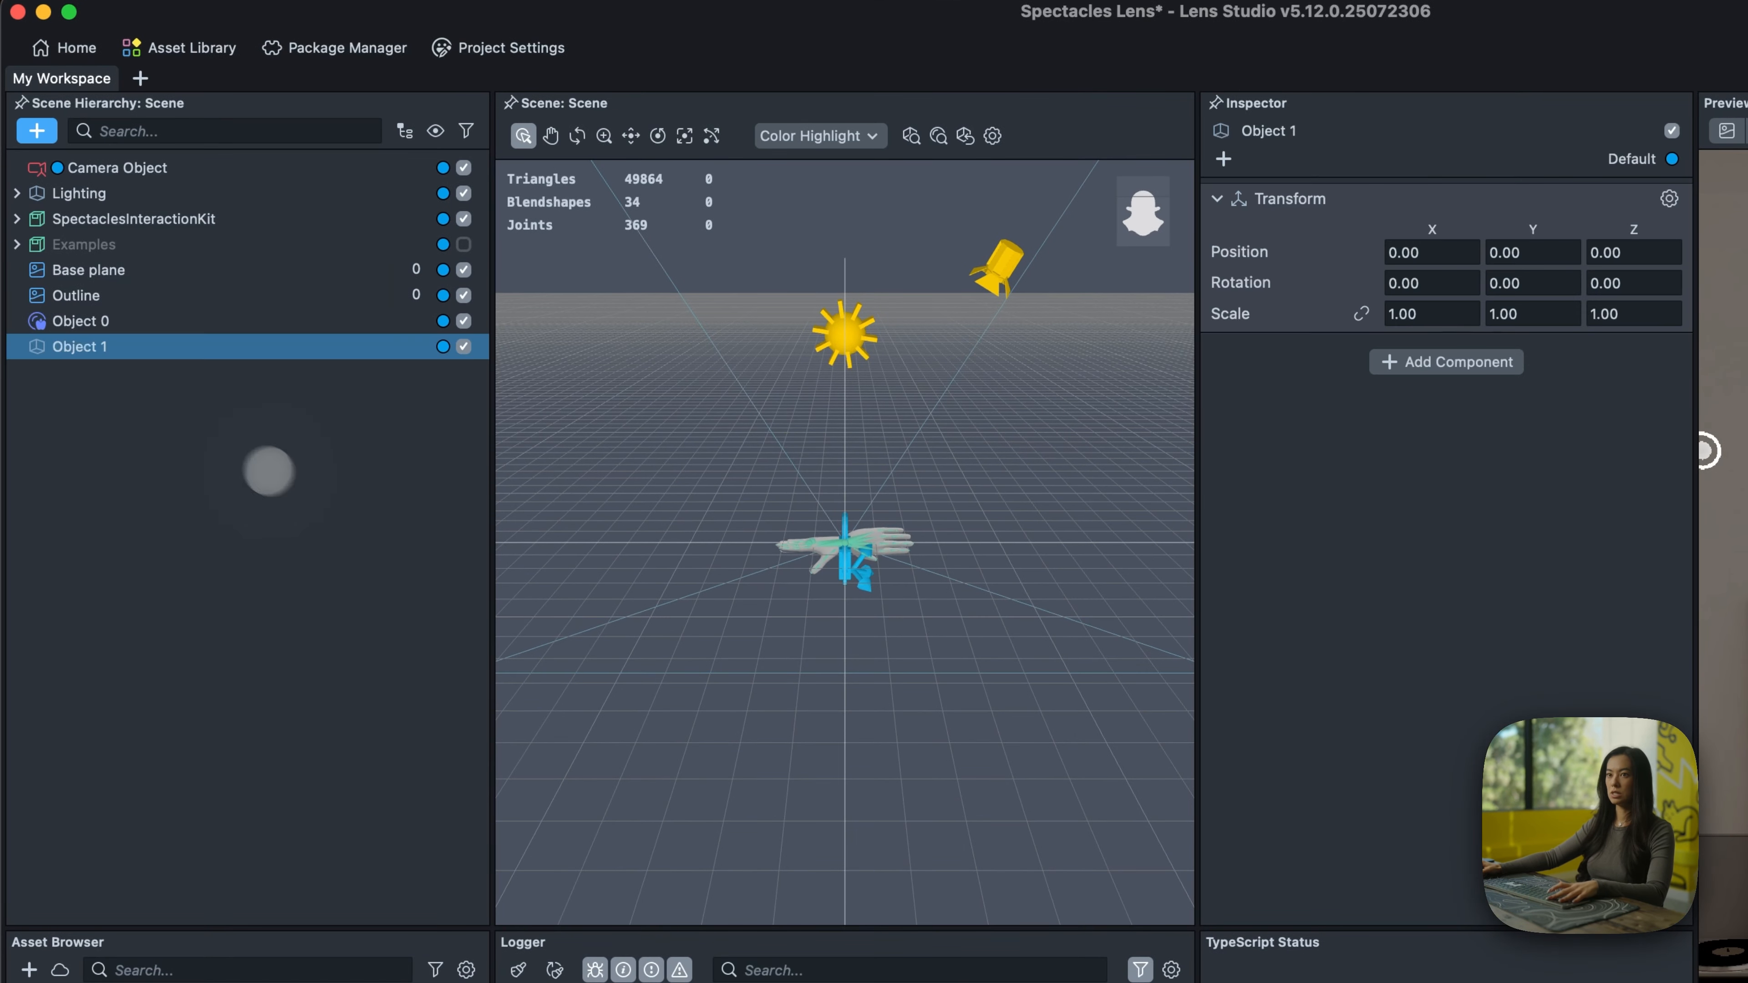
click(203, 411)
click(104, 269)
shift+click(113, 322)
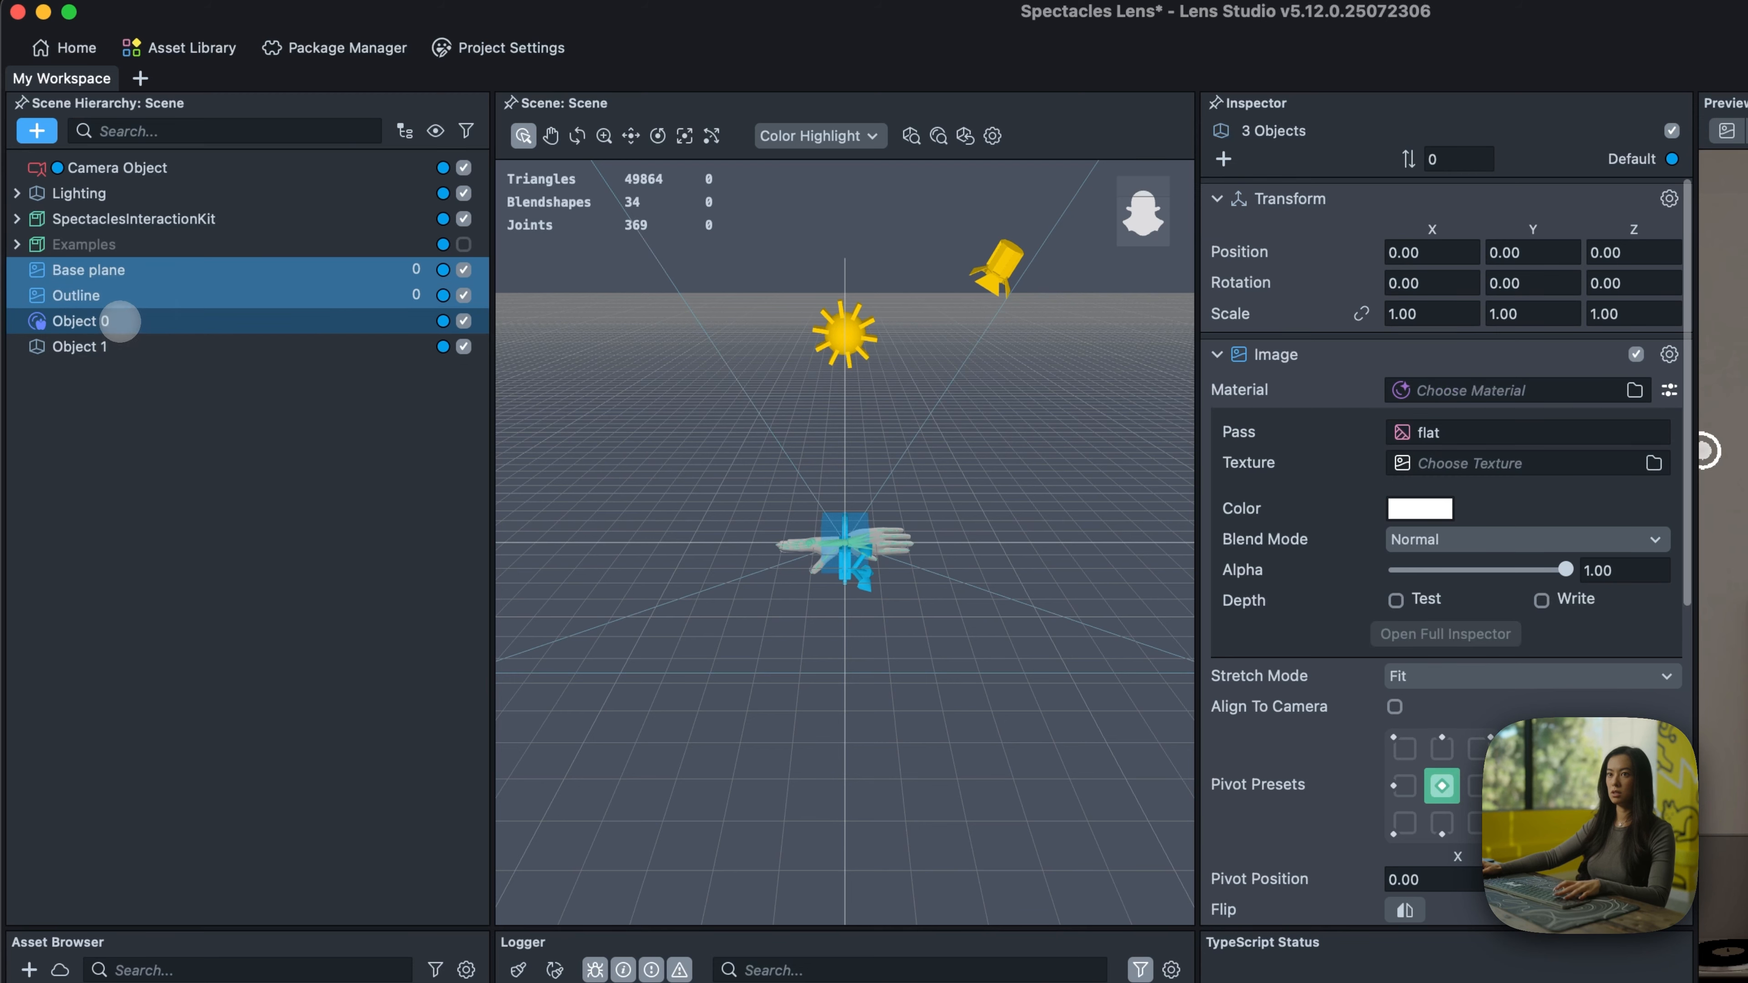
drag(113, 322, 114, 346)
click(128, 267)
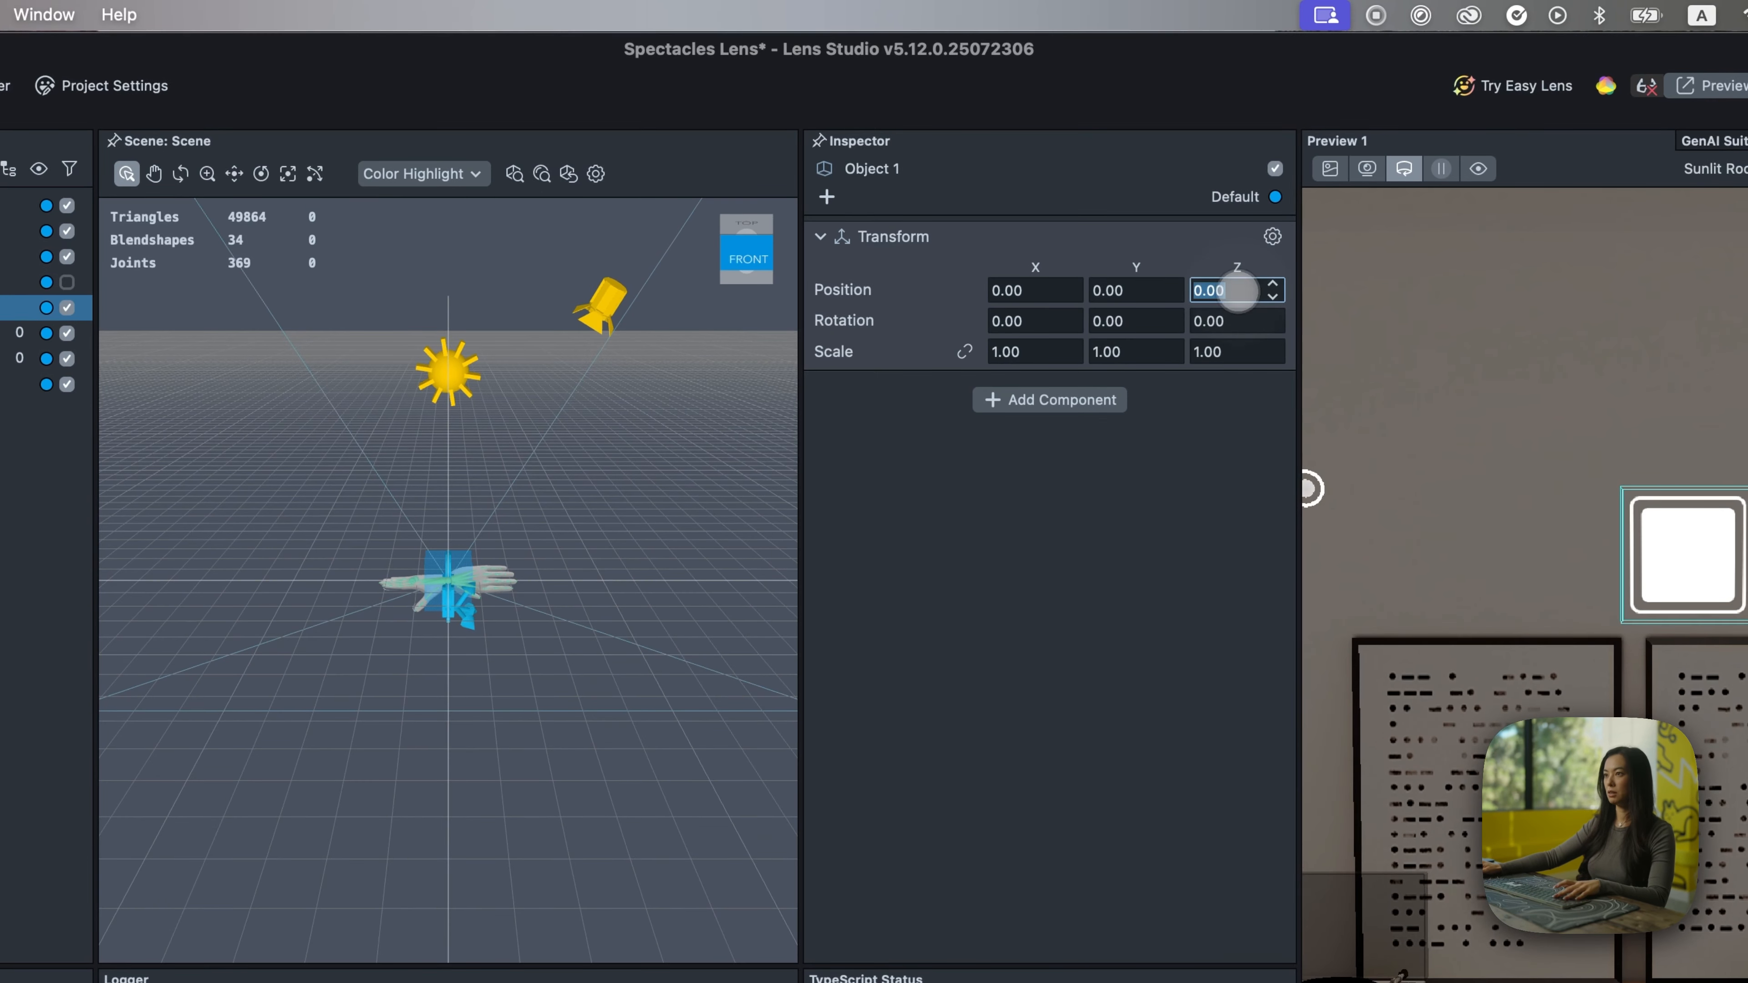
- Set the parent object's transform to Z position -80, linked scale 9 and Y rotation 15
click(1237, 290)
text(-80)
key(Return)
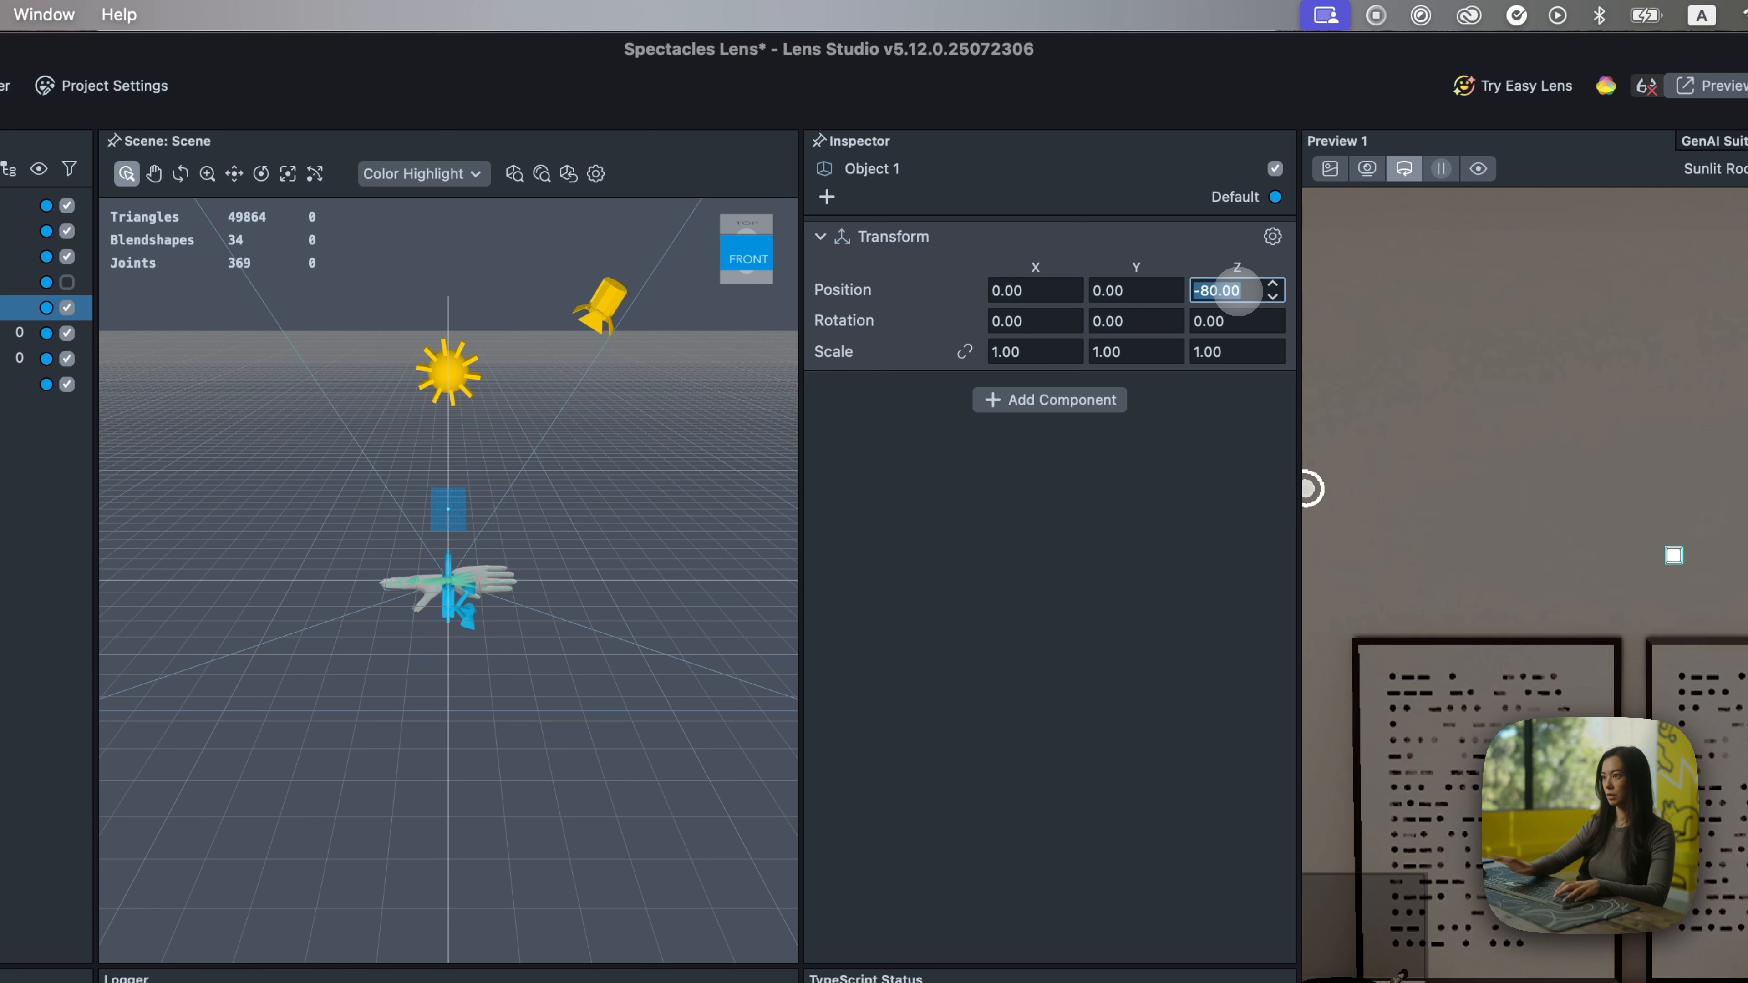
click(967, 352)
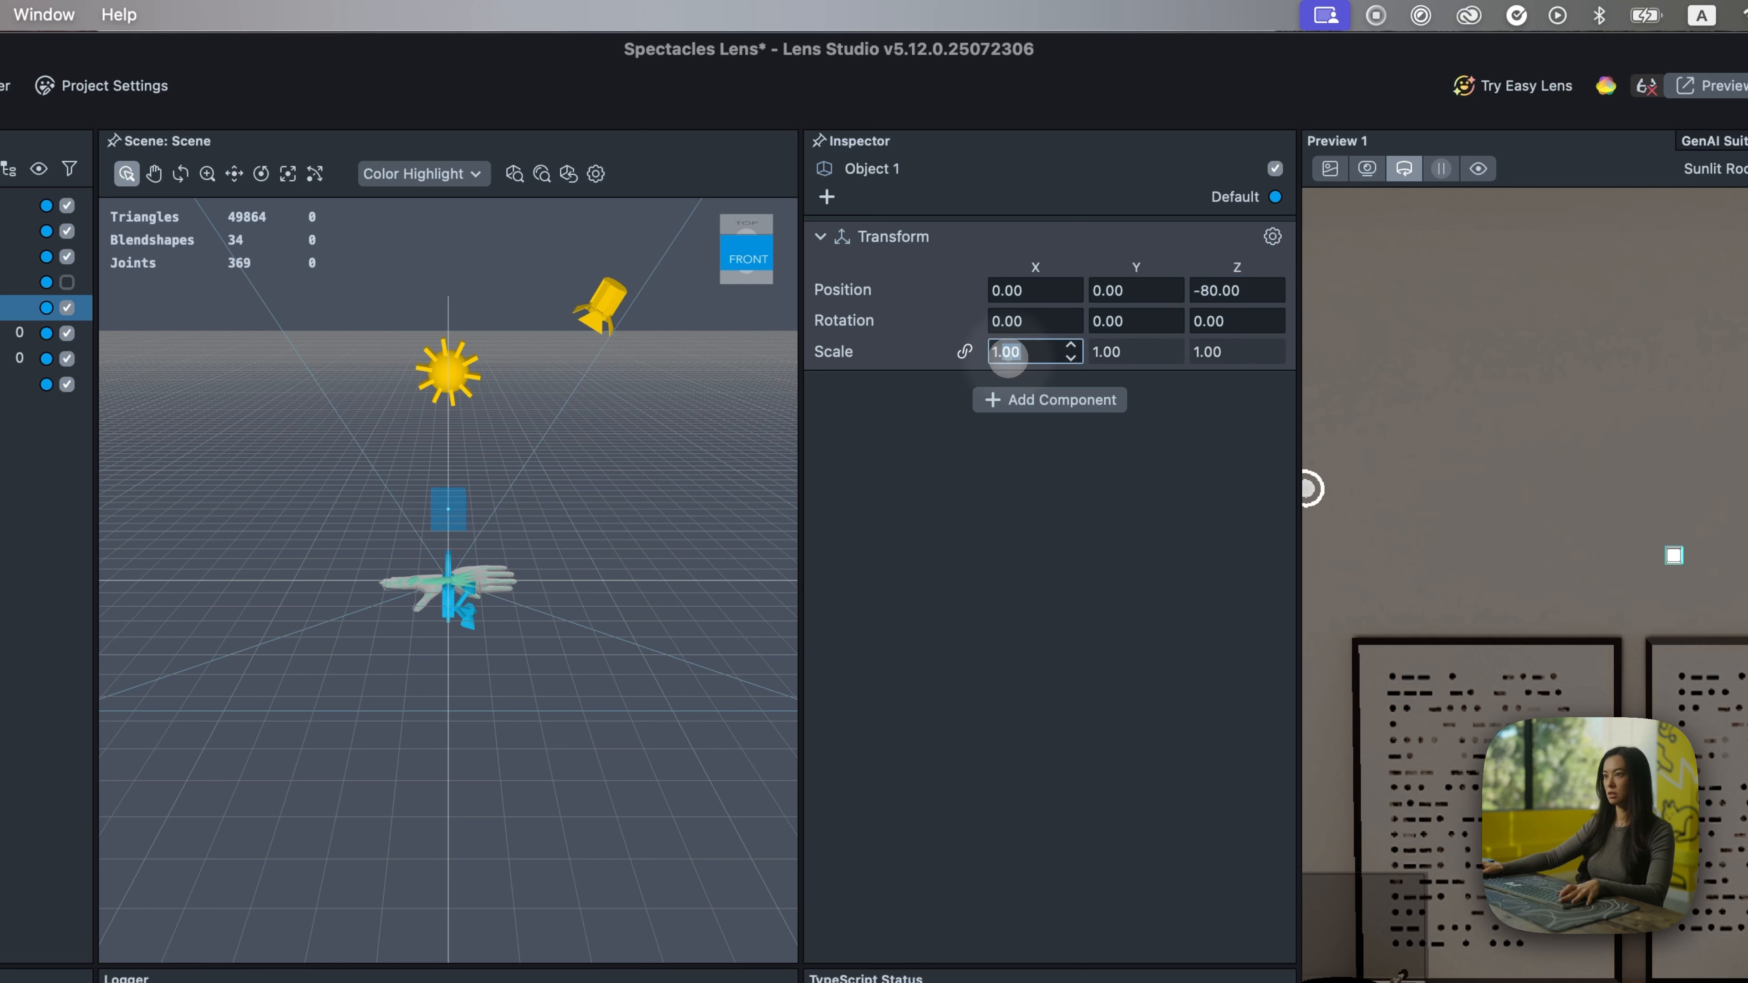
click(1011, 356)
text(9)
key(Return)
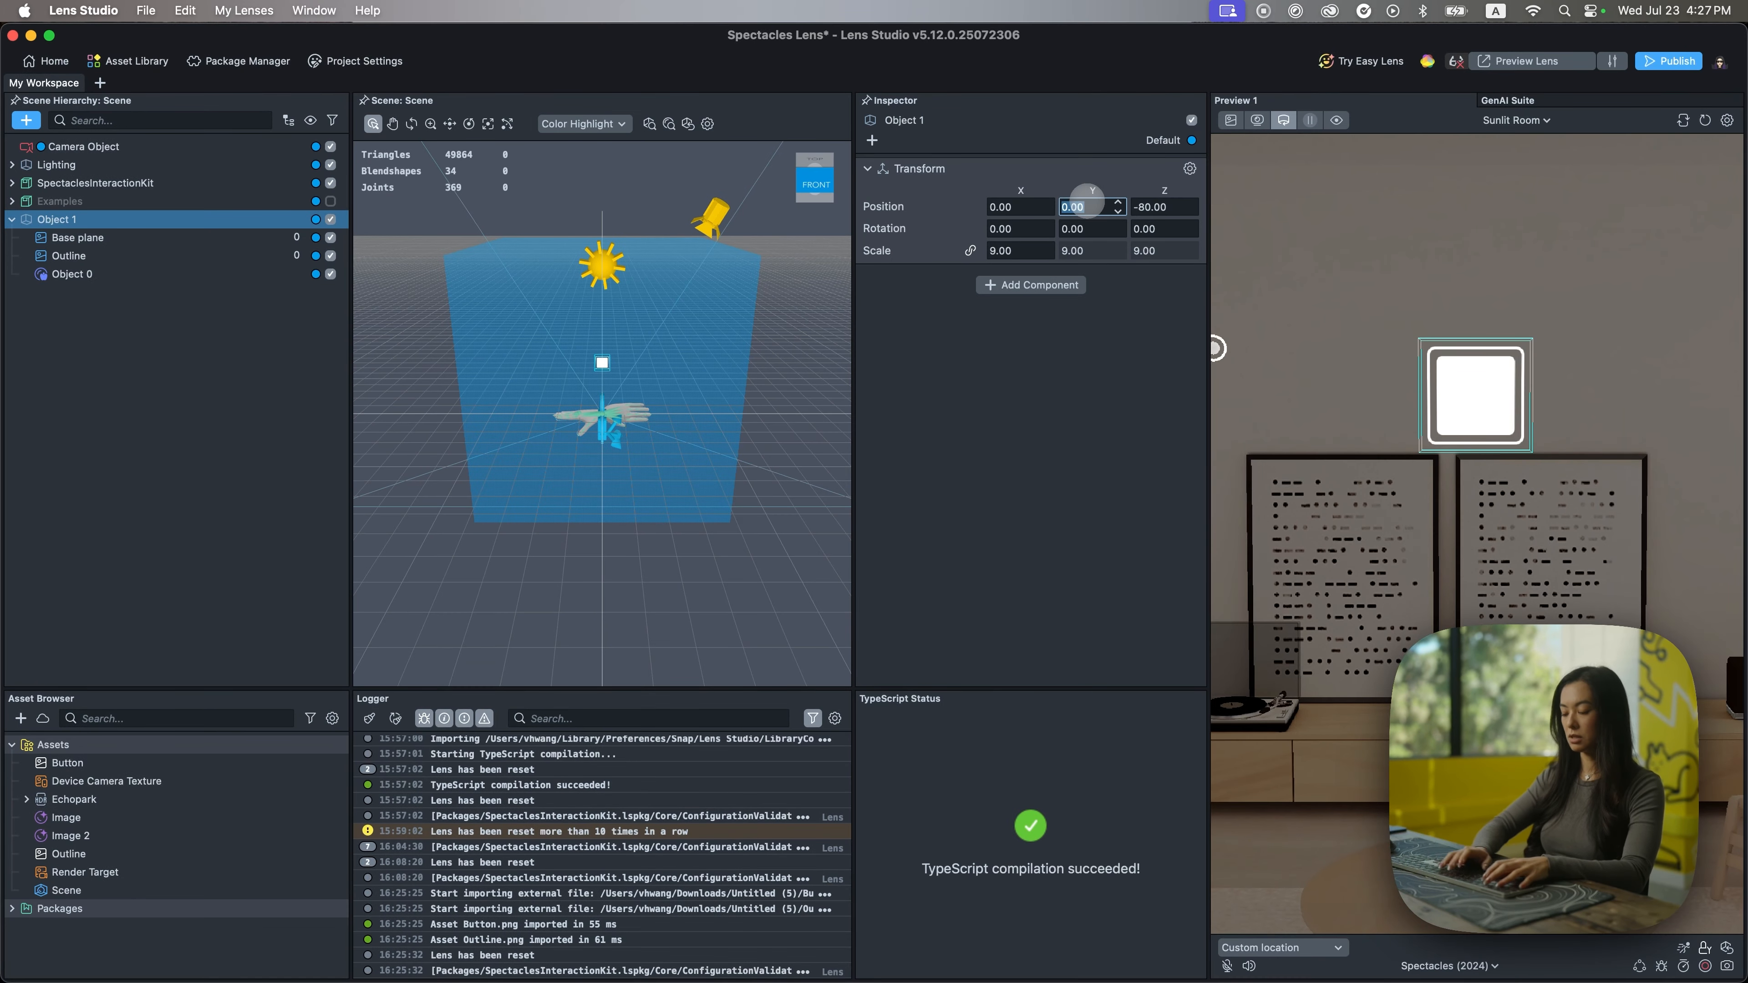
click(1092, 227)
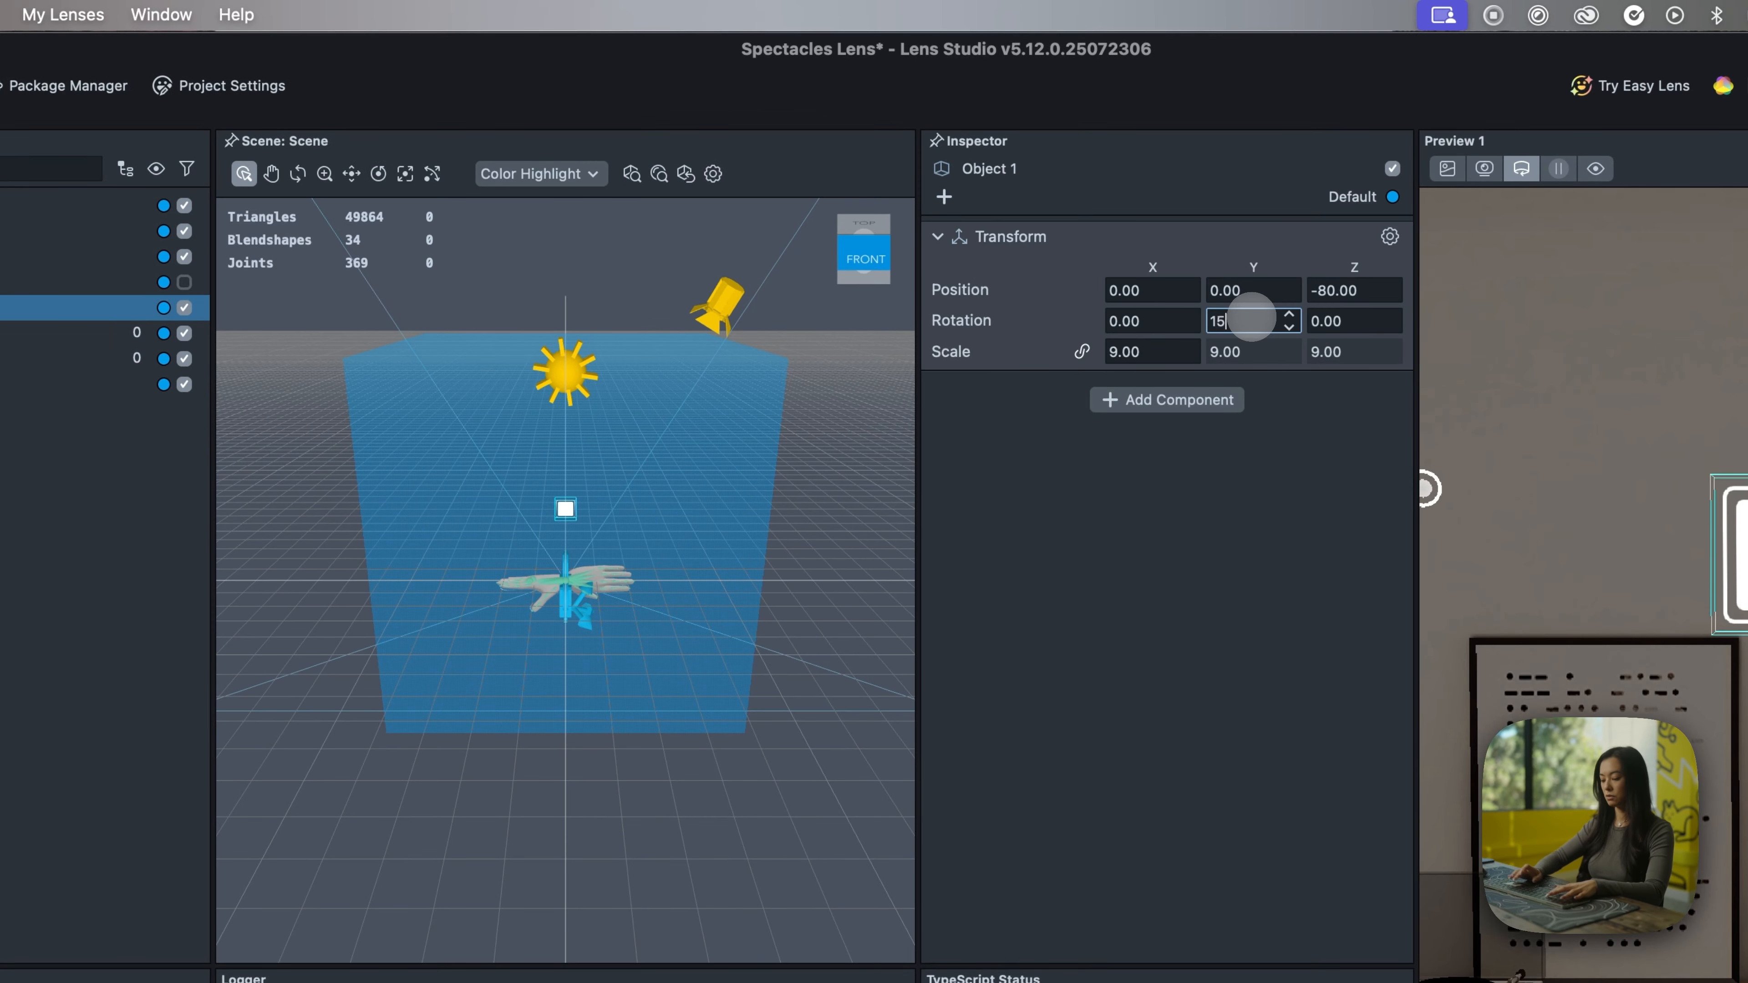
key(Return)
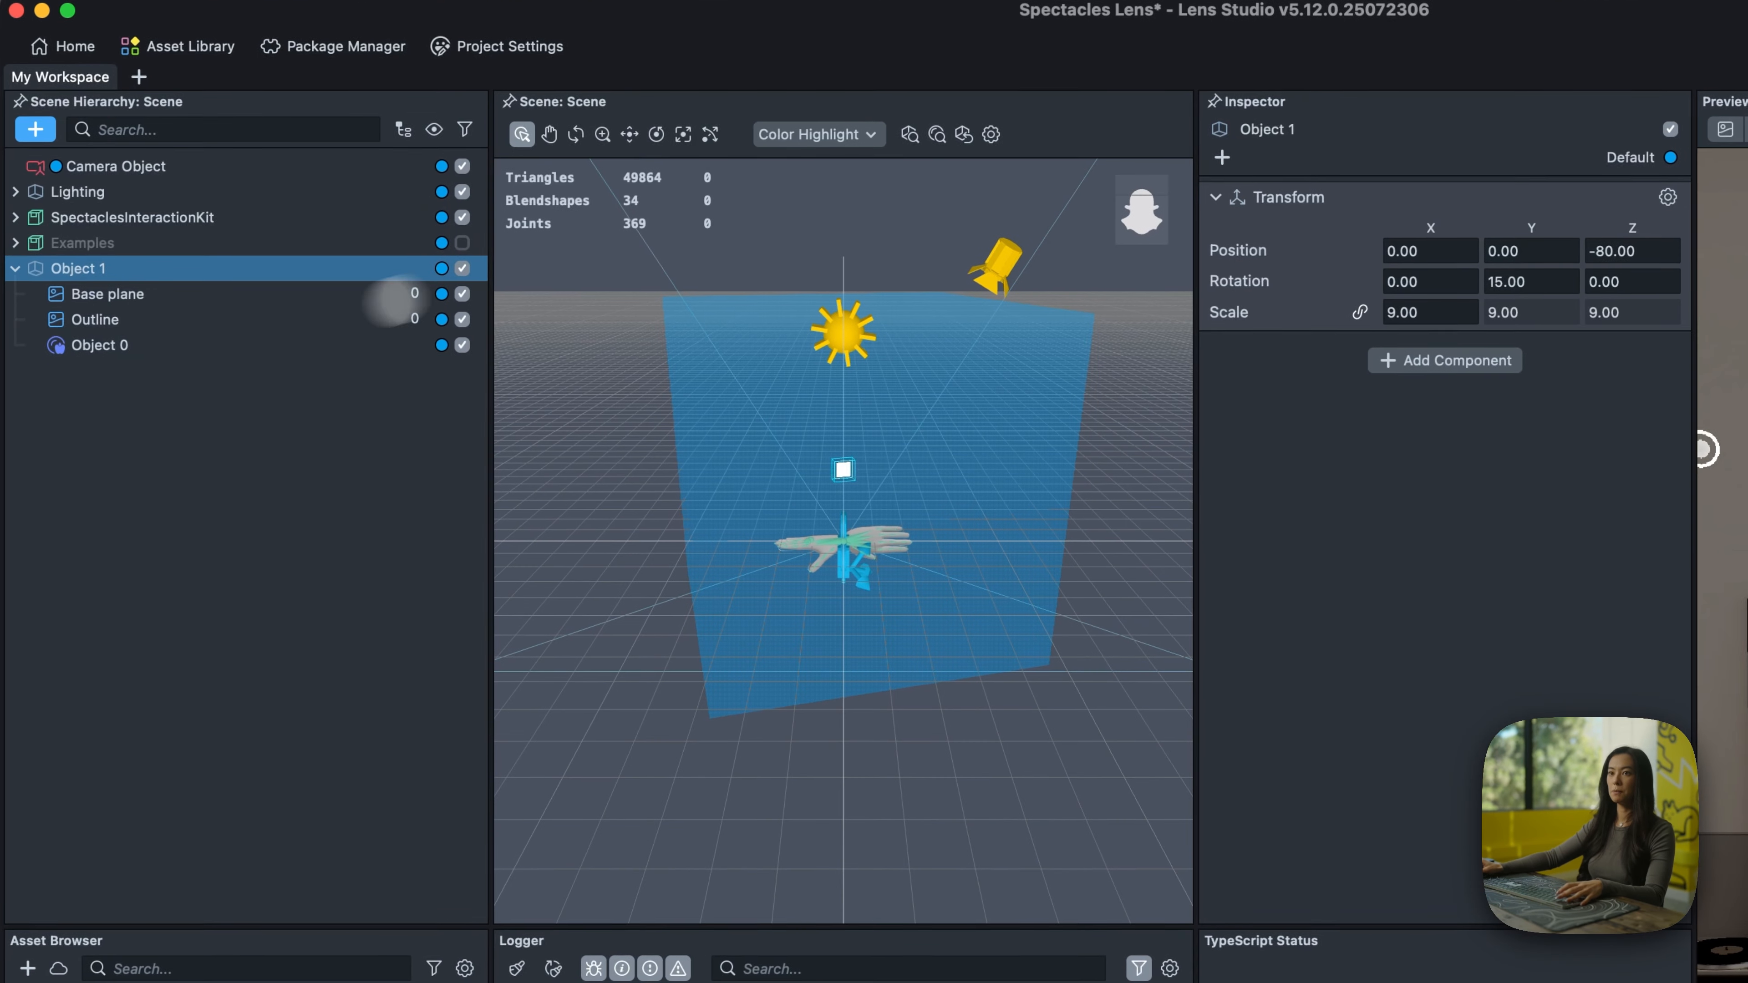
- Add the InteractableHelper script component to the collider object
click(195, 344)
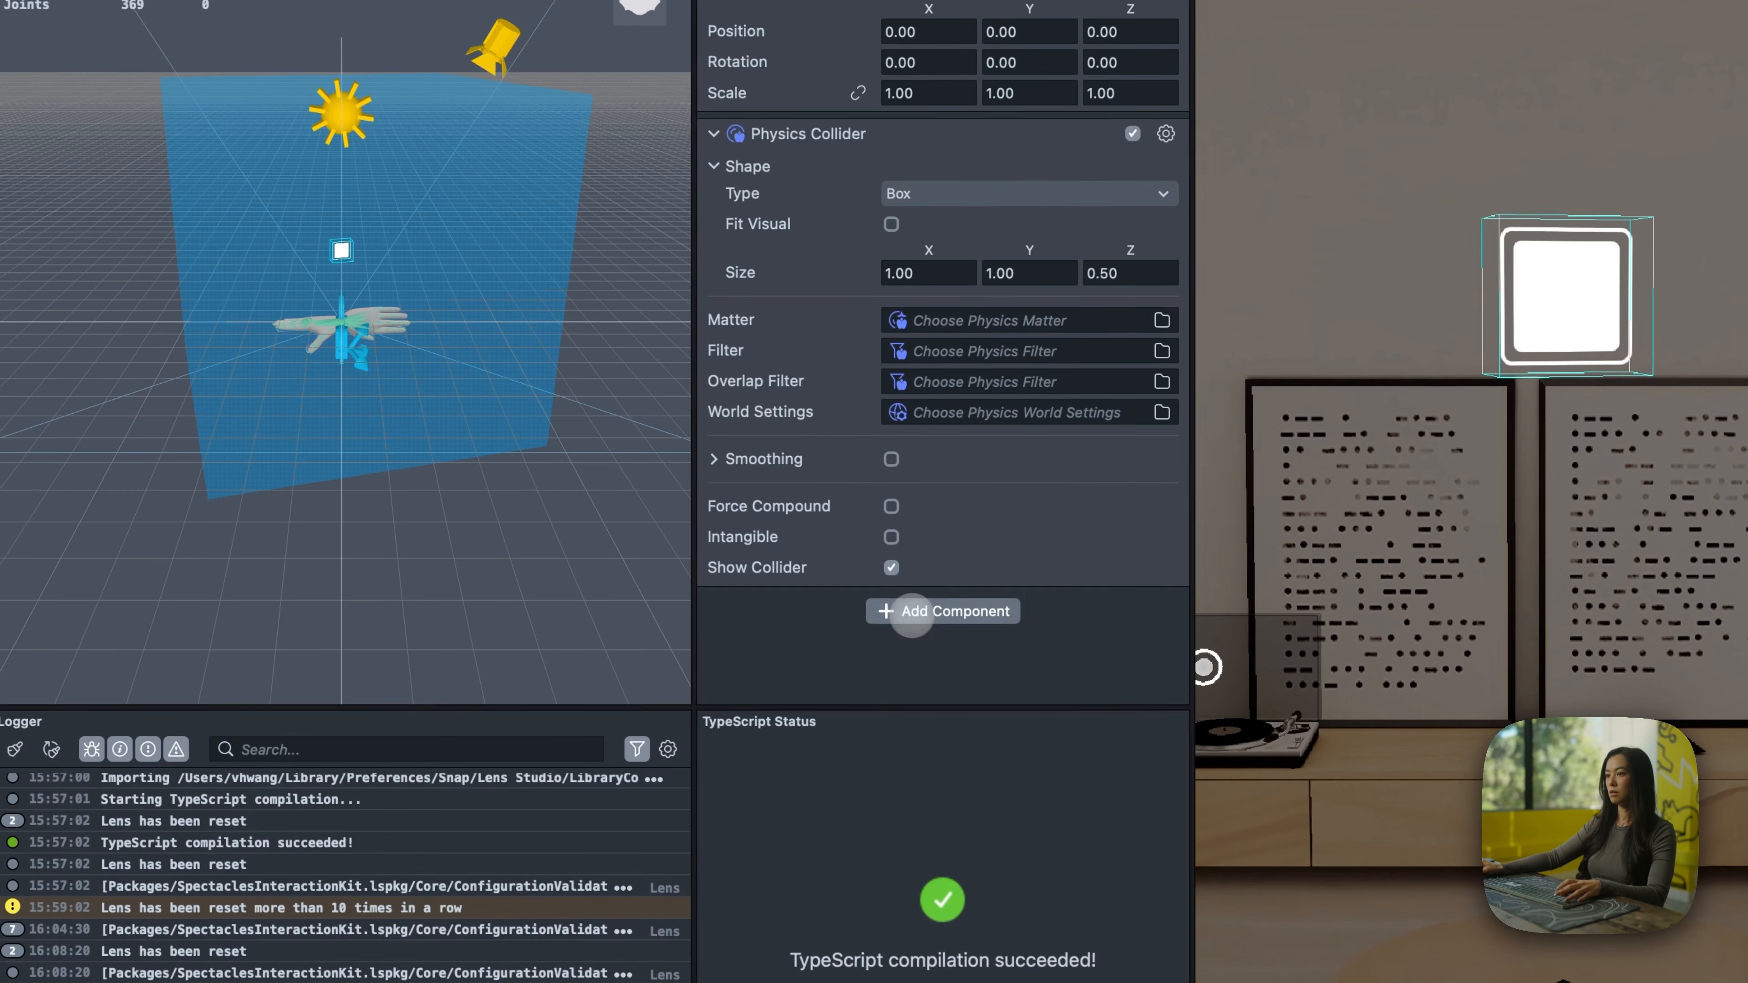
click(1412, 831)
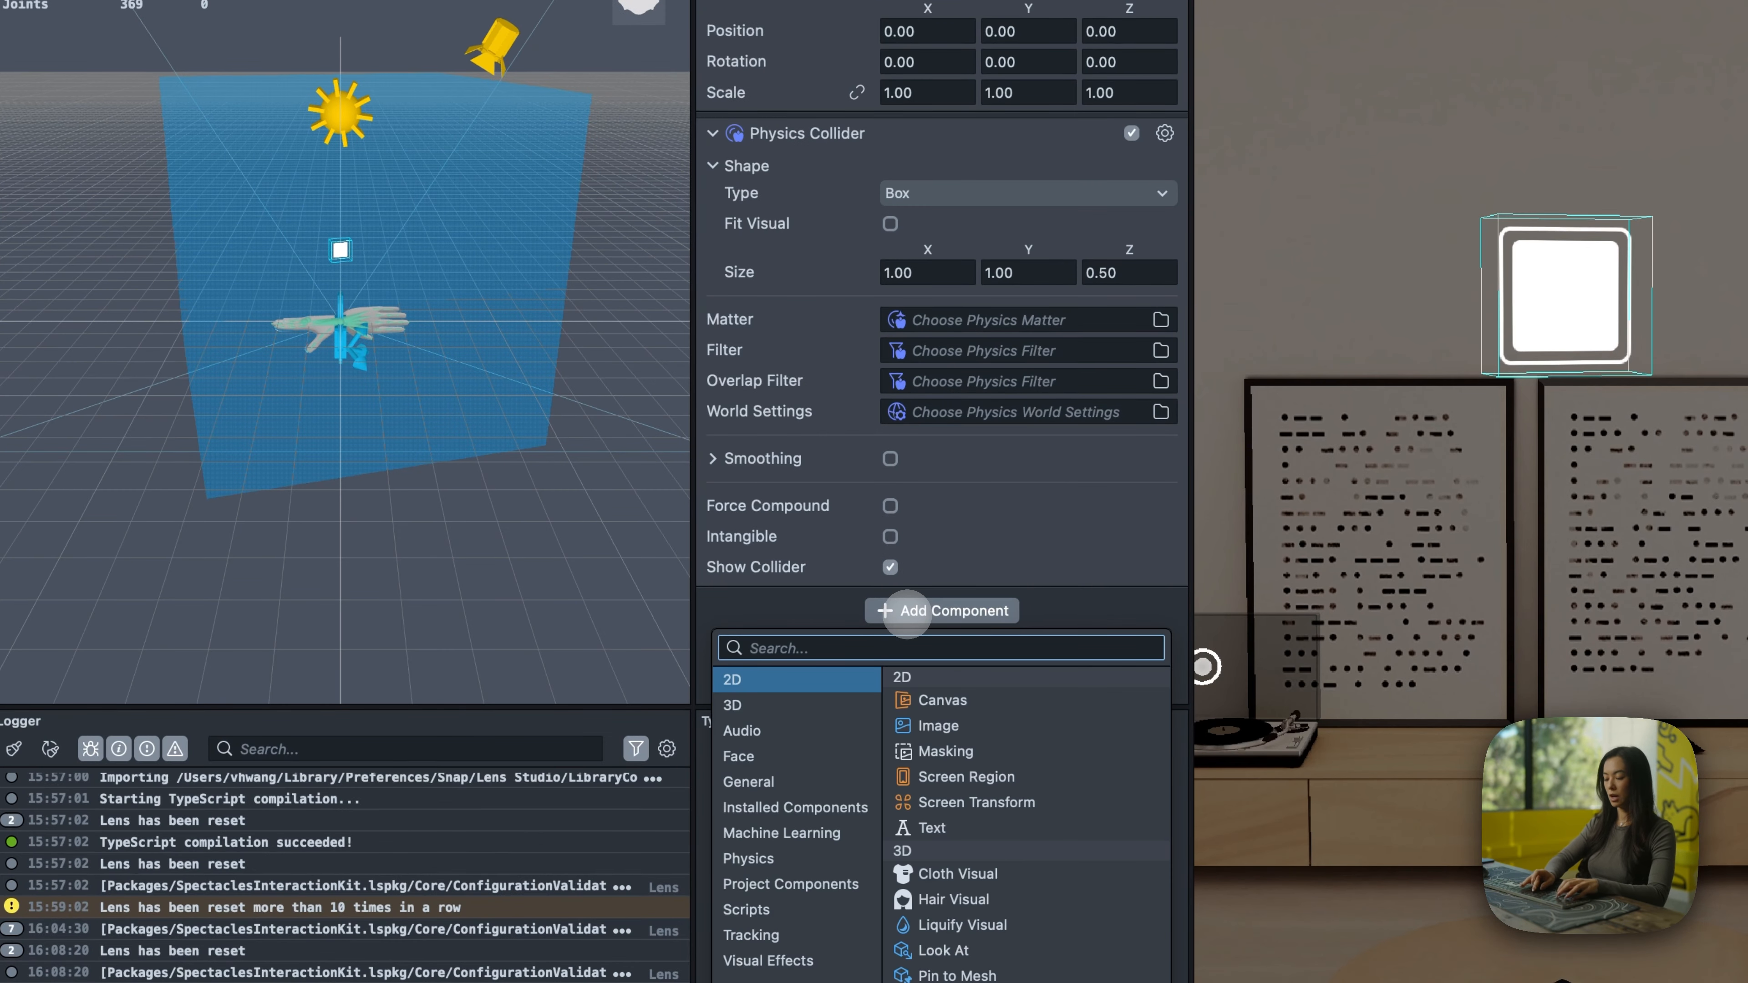
text(Intera)
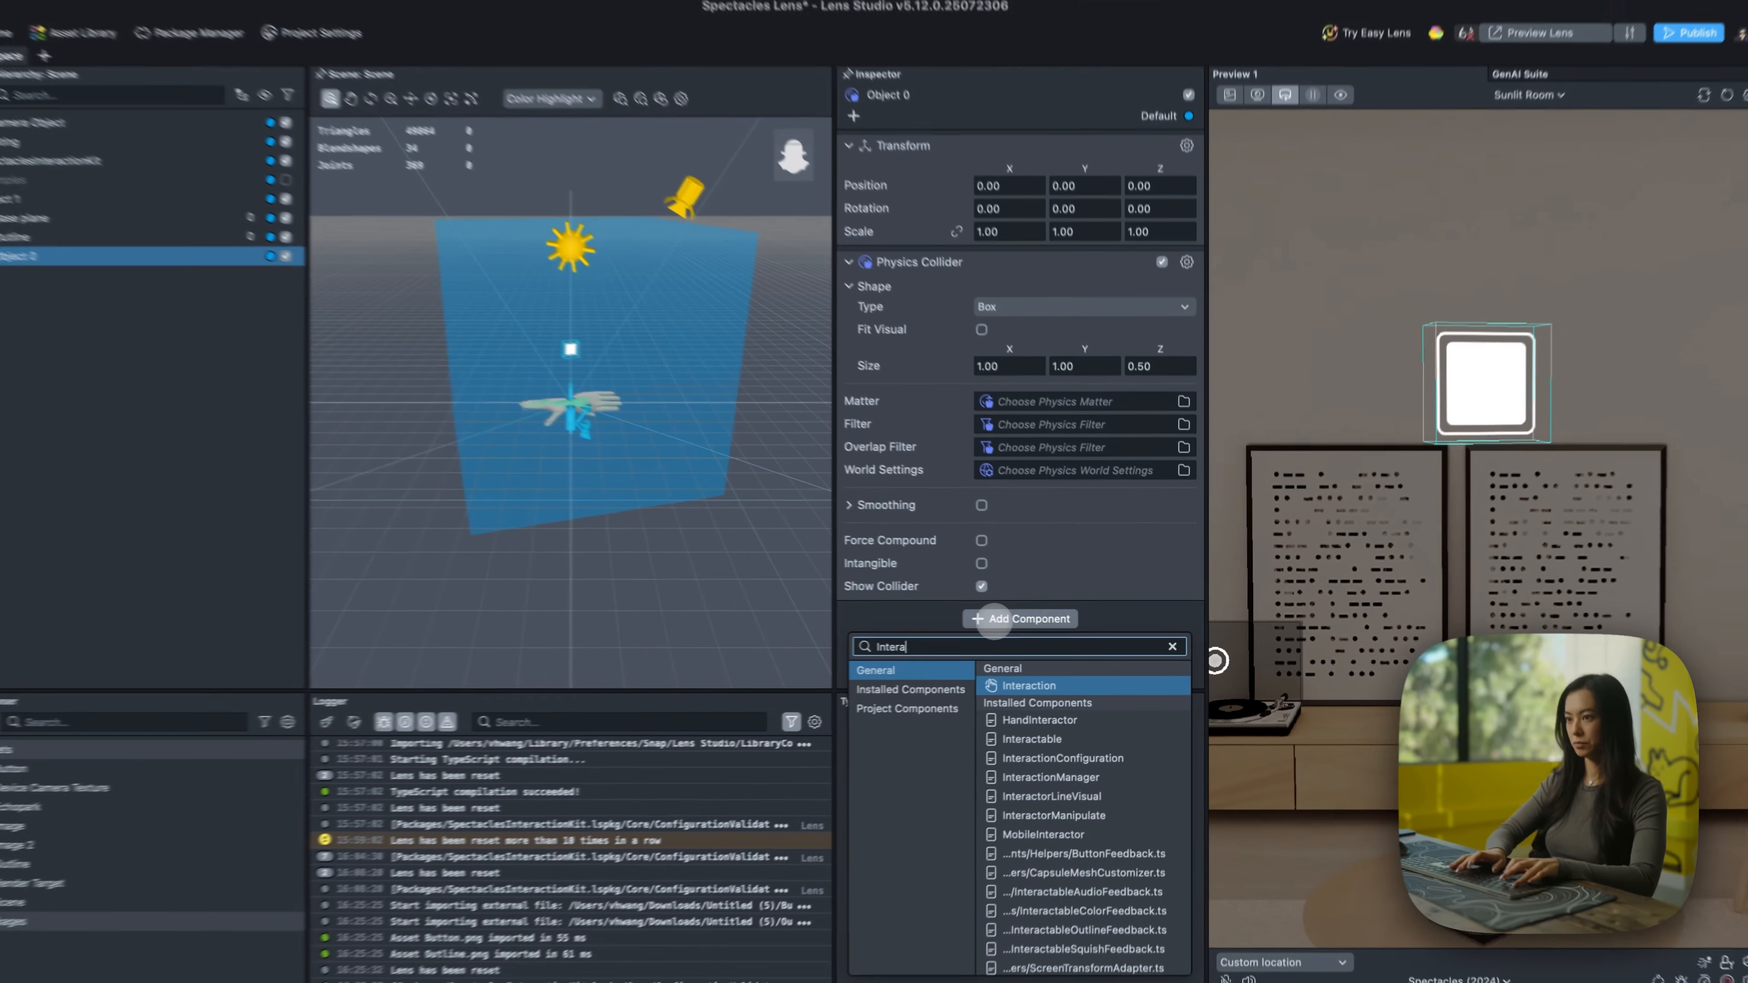
text(ctable)
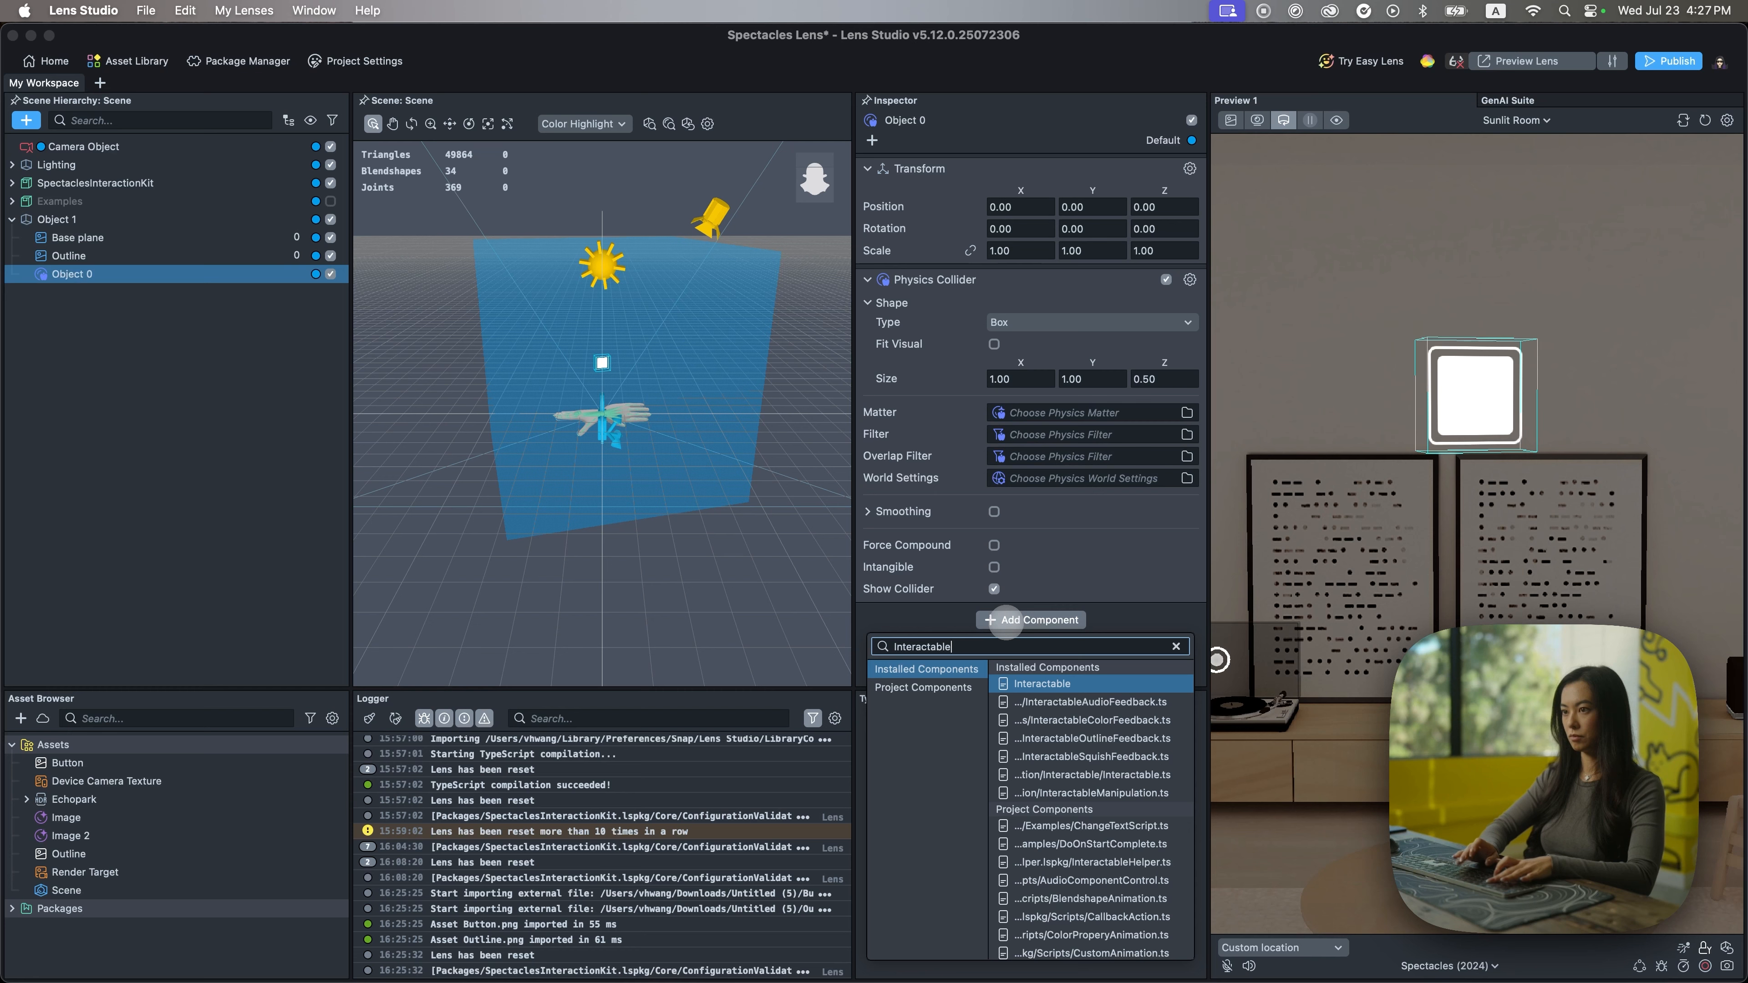
text(Help)
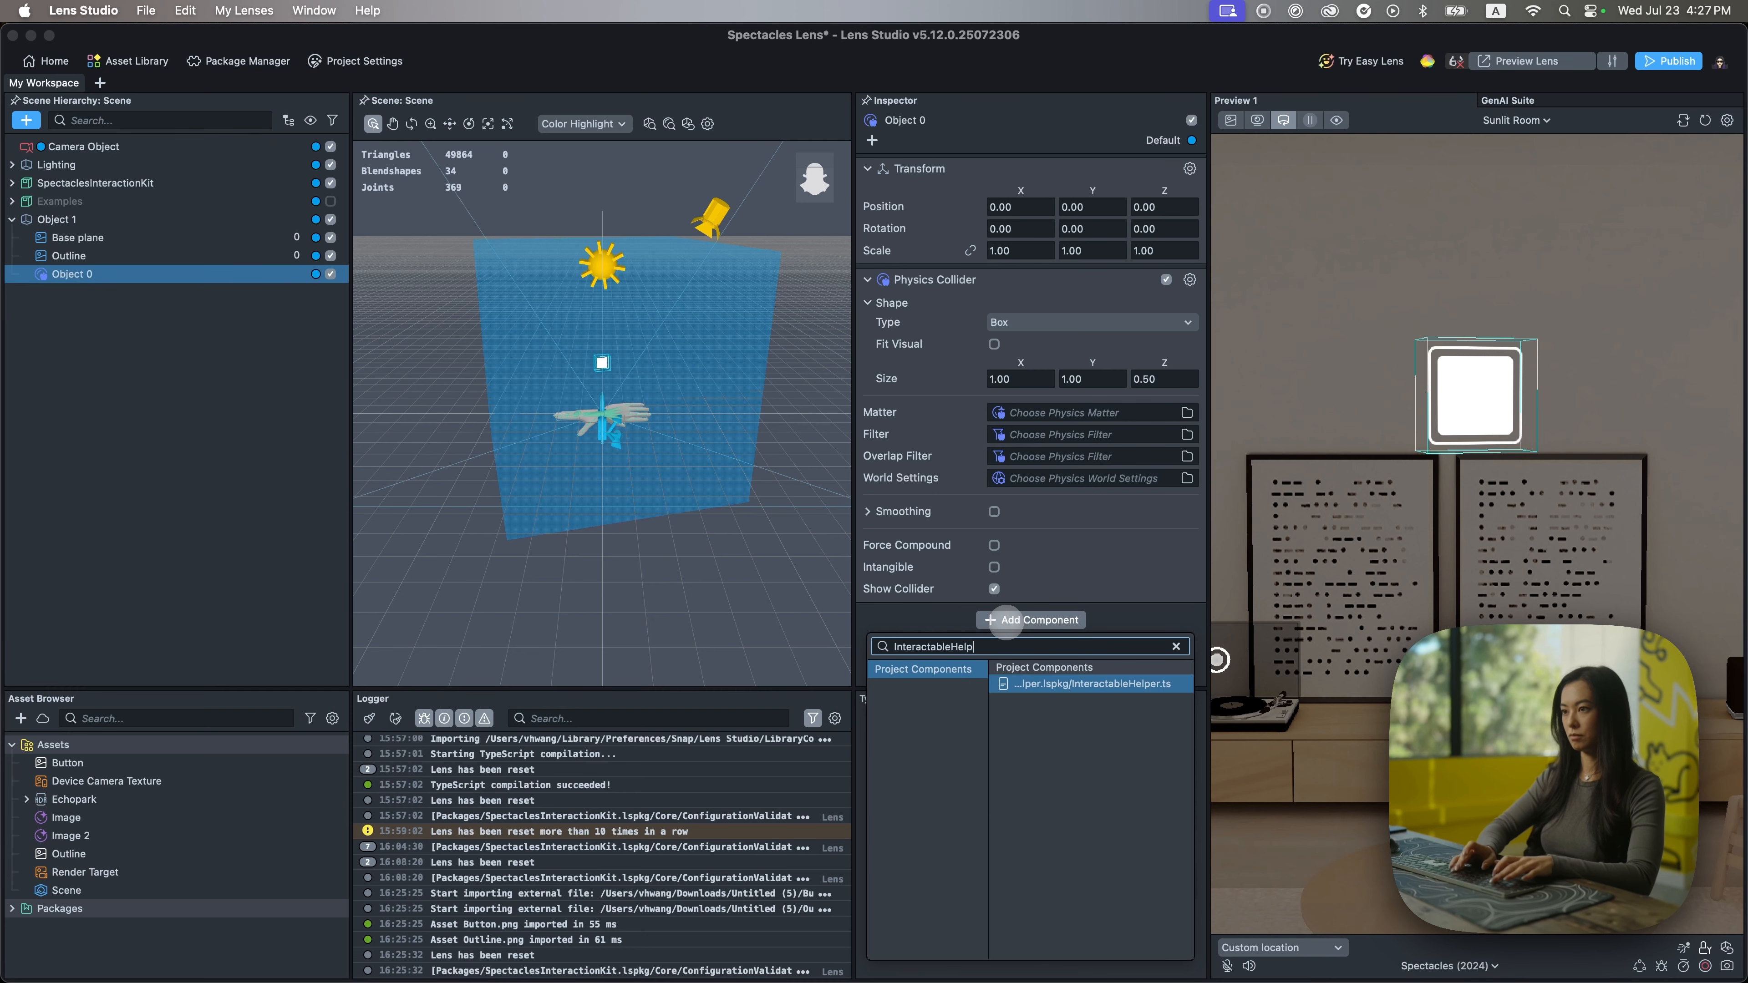
key(Return)
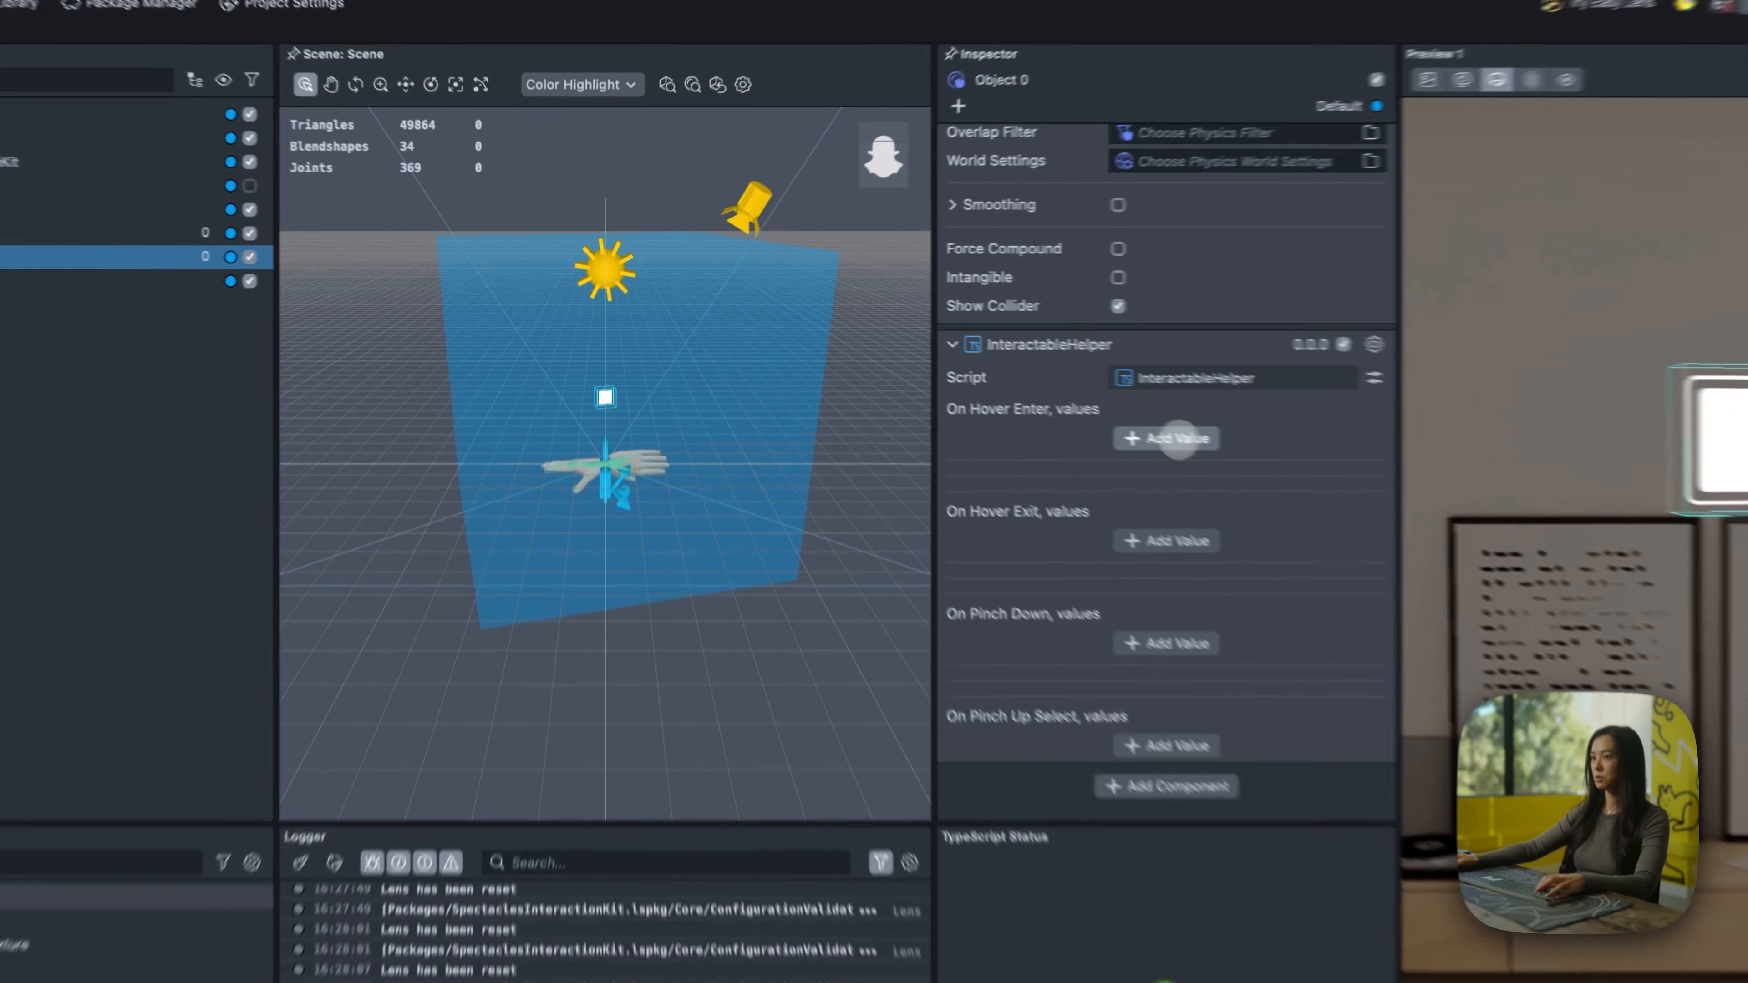
- Add an On Hover Enter response targeting the Outline object, with Material Base Color Animation as its event response type
click(1040, 395)
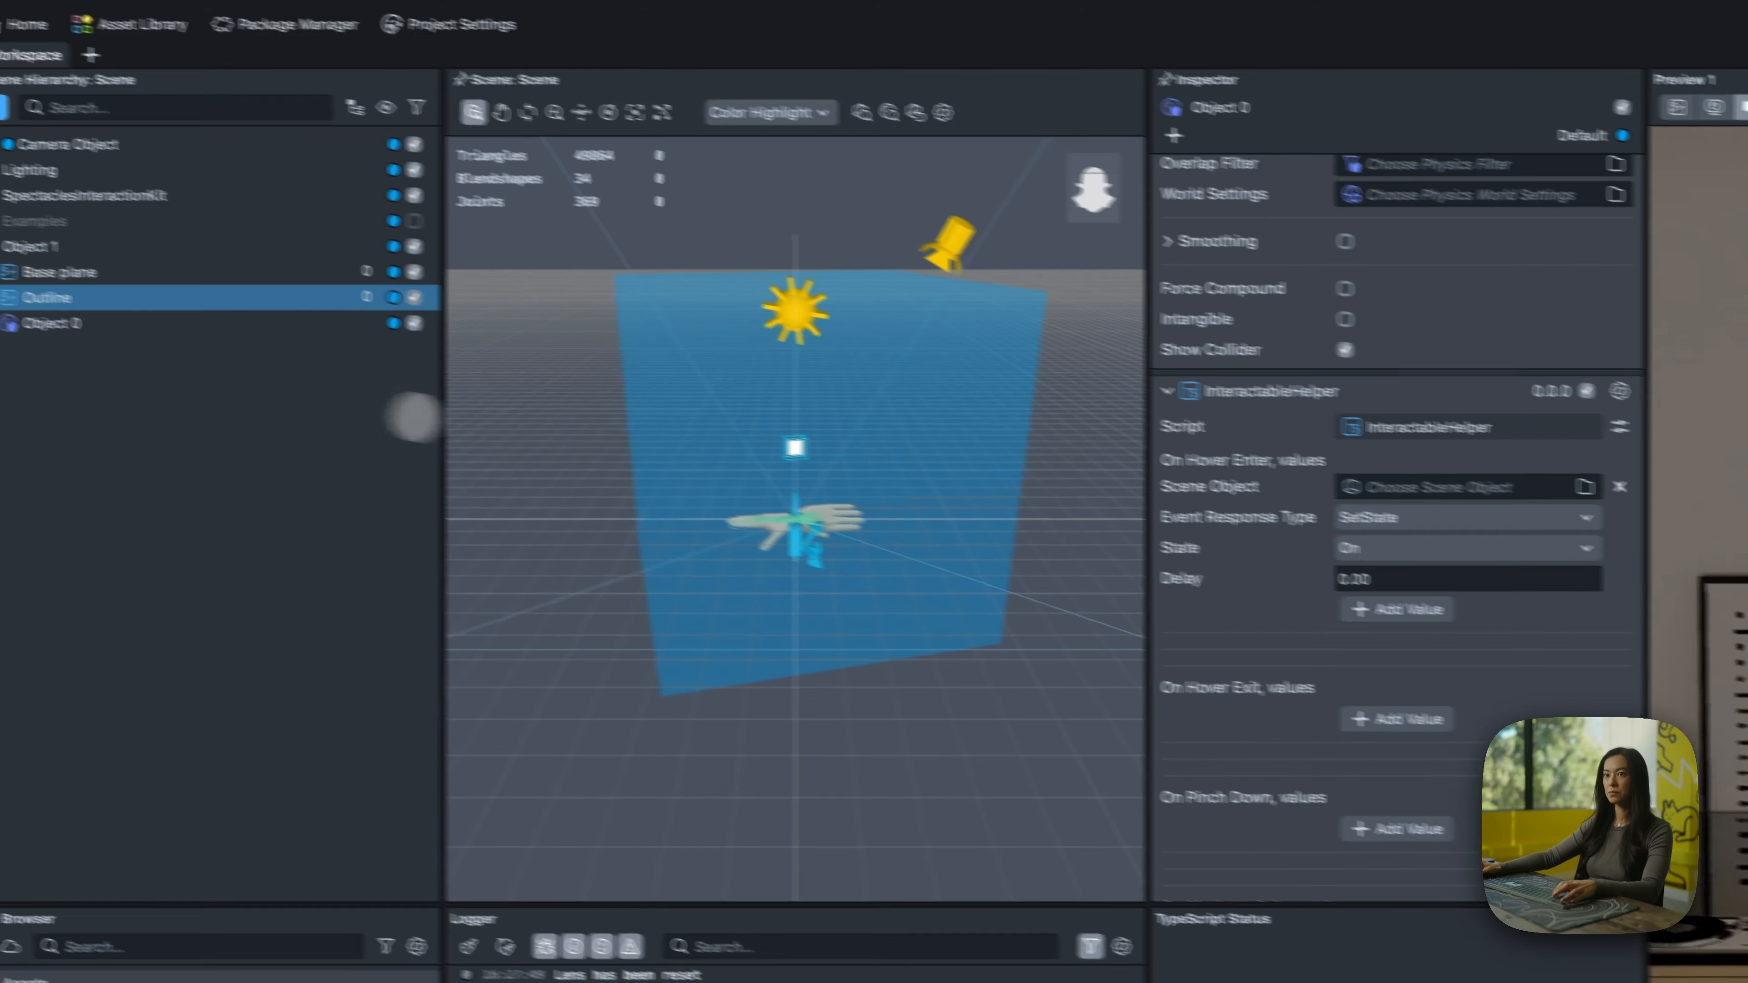
drag(176, 305, 1459, 497)
click(1462, 525)
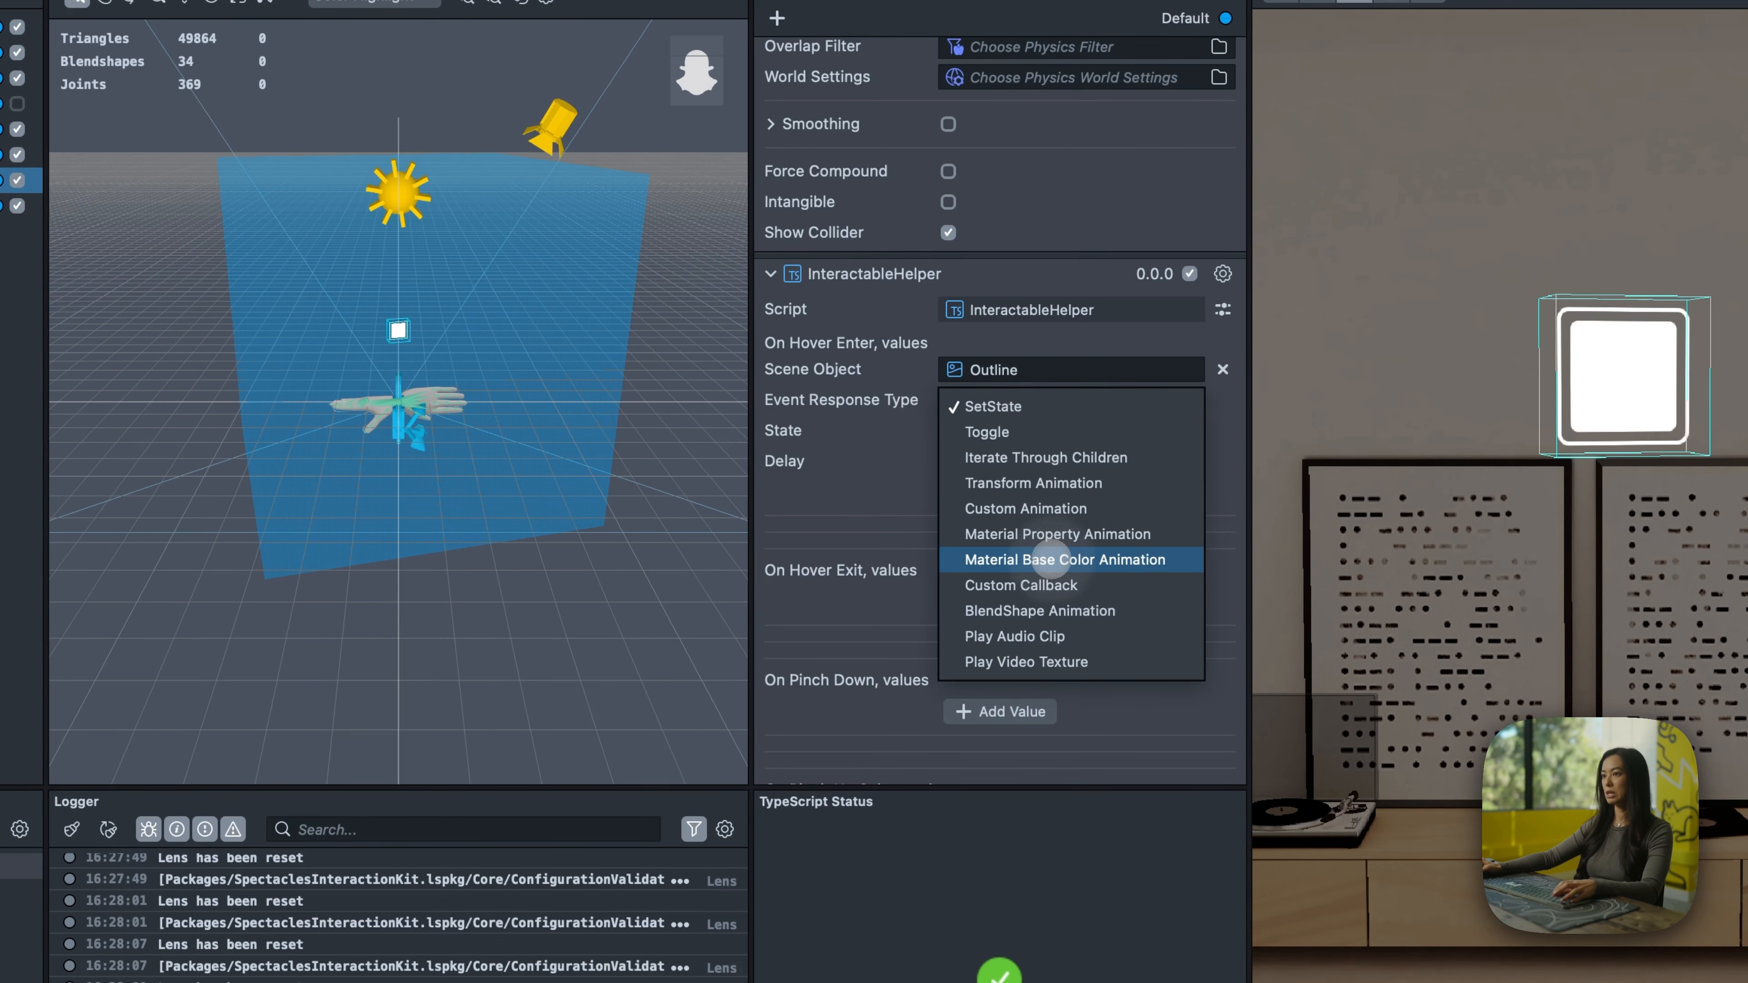
click(1052, 560)
- Give the hover-enter color animation a white end color at 100% opacity, a duration of 0.30 and Quadratic Out easing
click(960, 453)
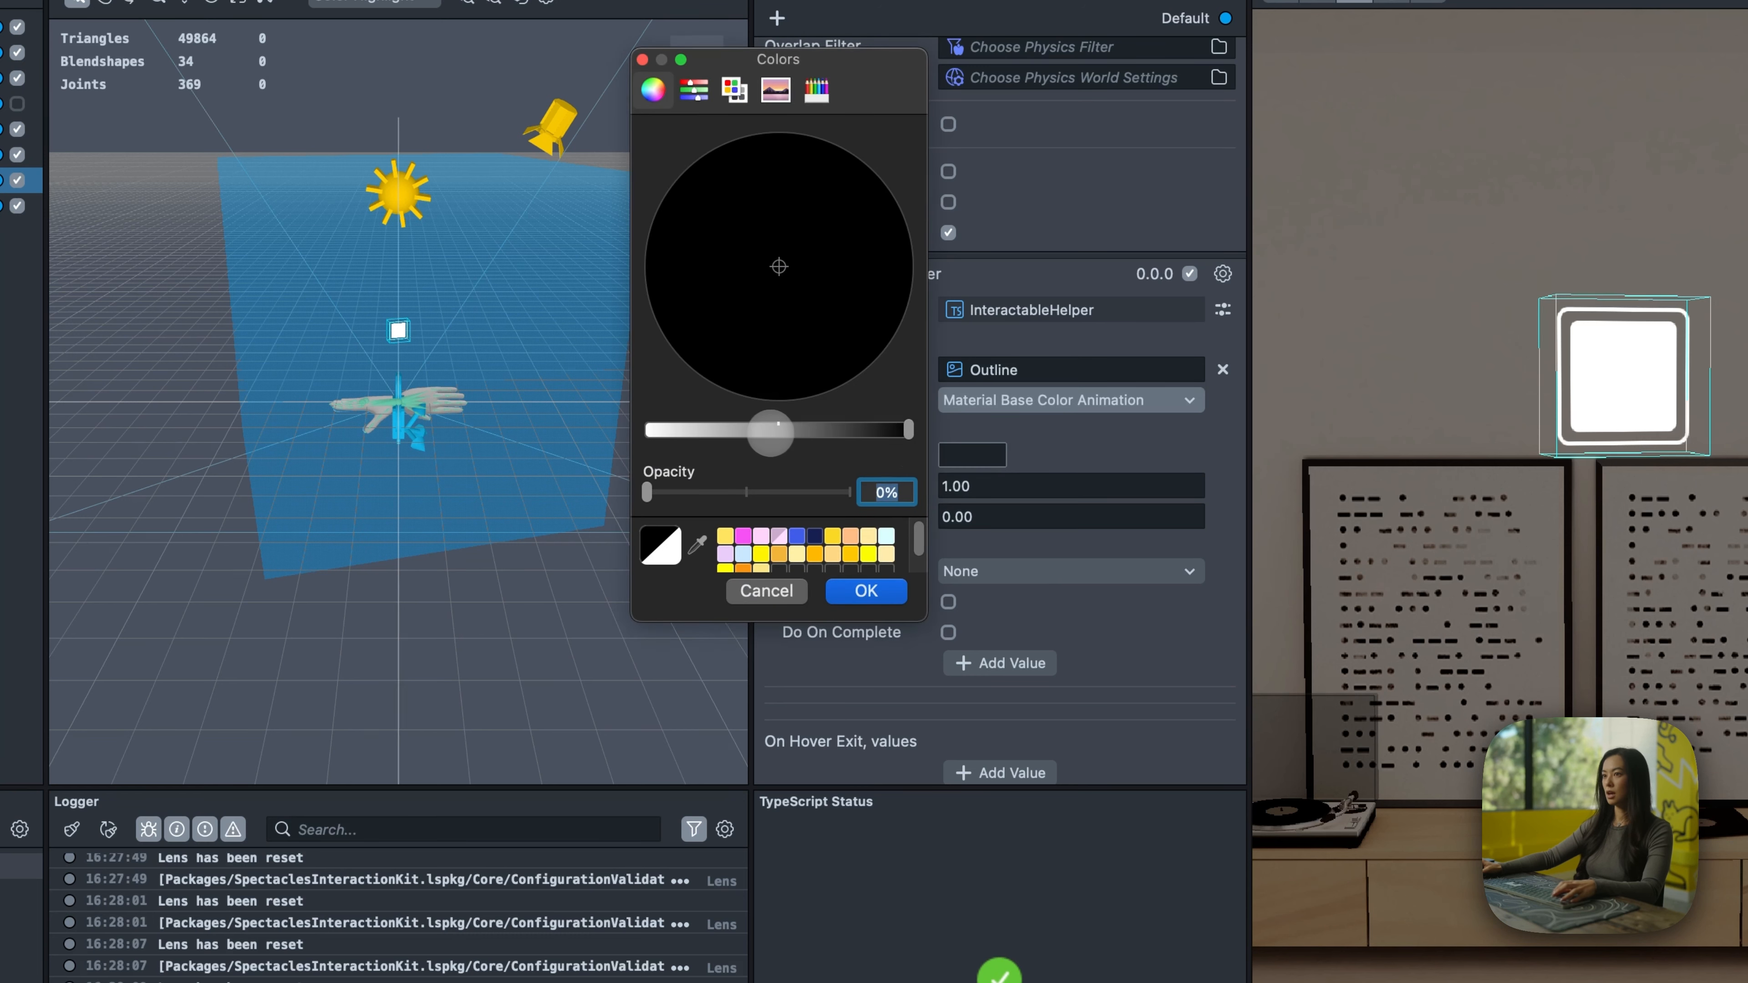
drag(770, 431, 529, 448)
drag(824, 493, 926, 502)
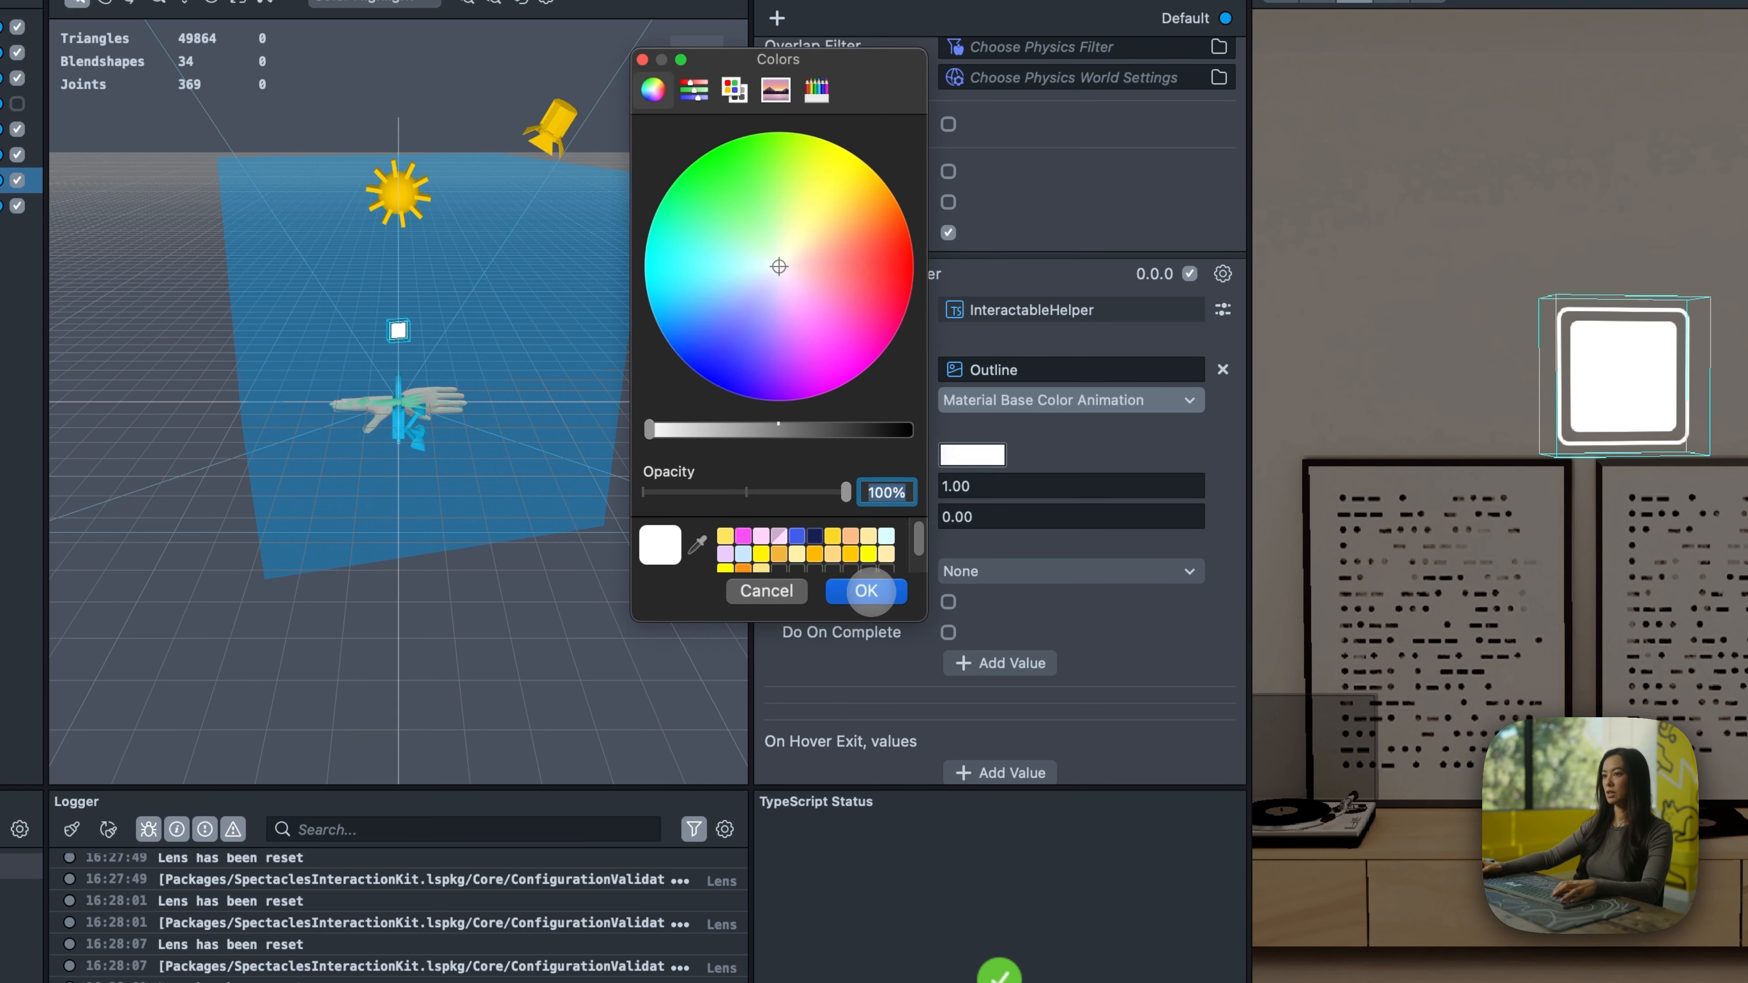
click(869, 591)
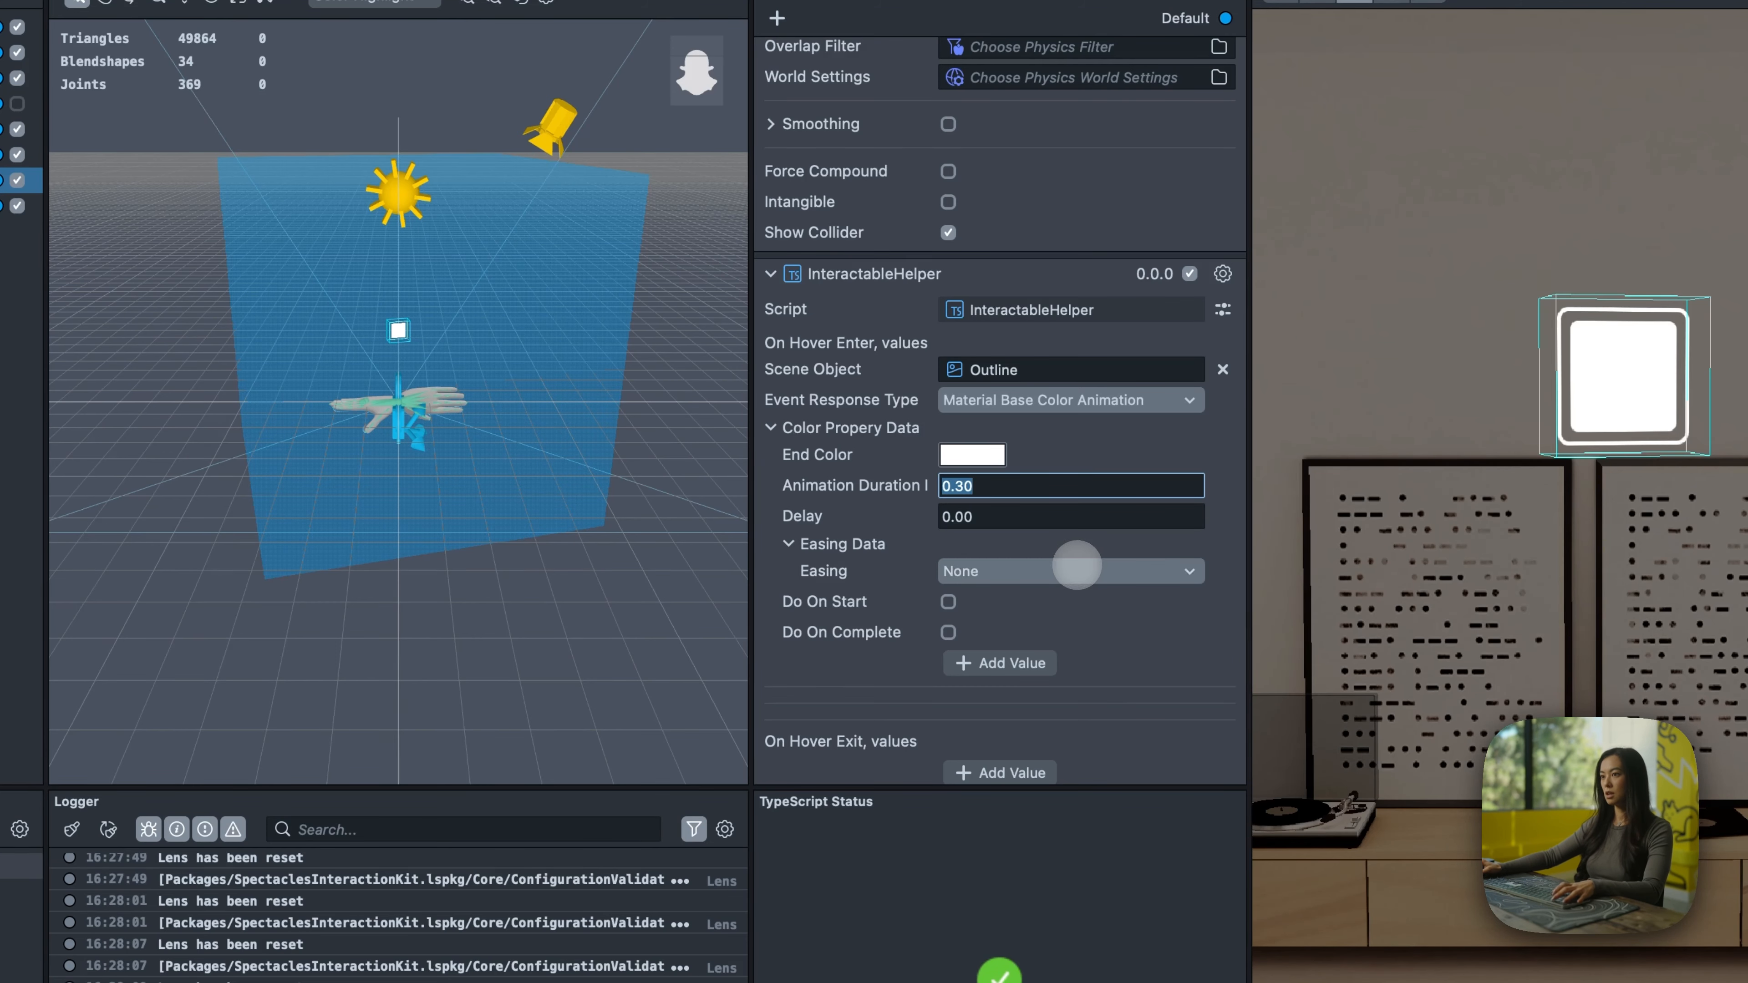
click(1077, 565)
click(1069, 466)
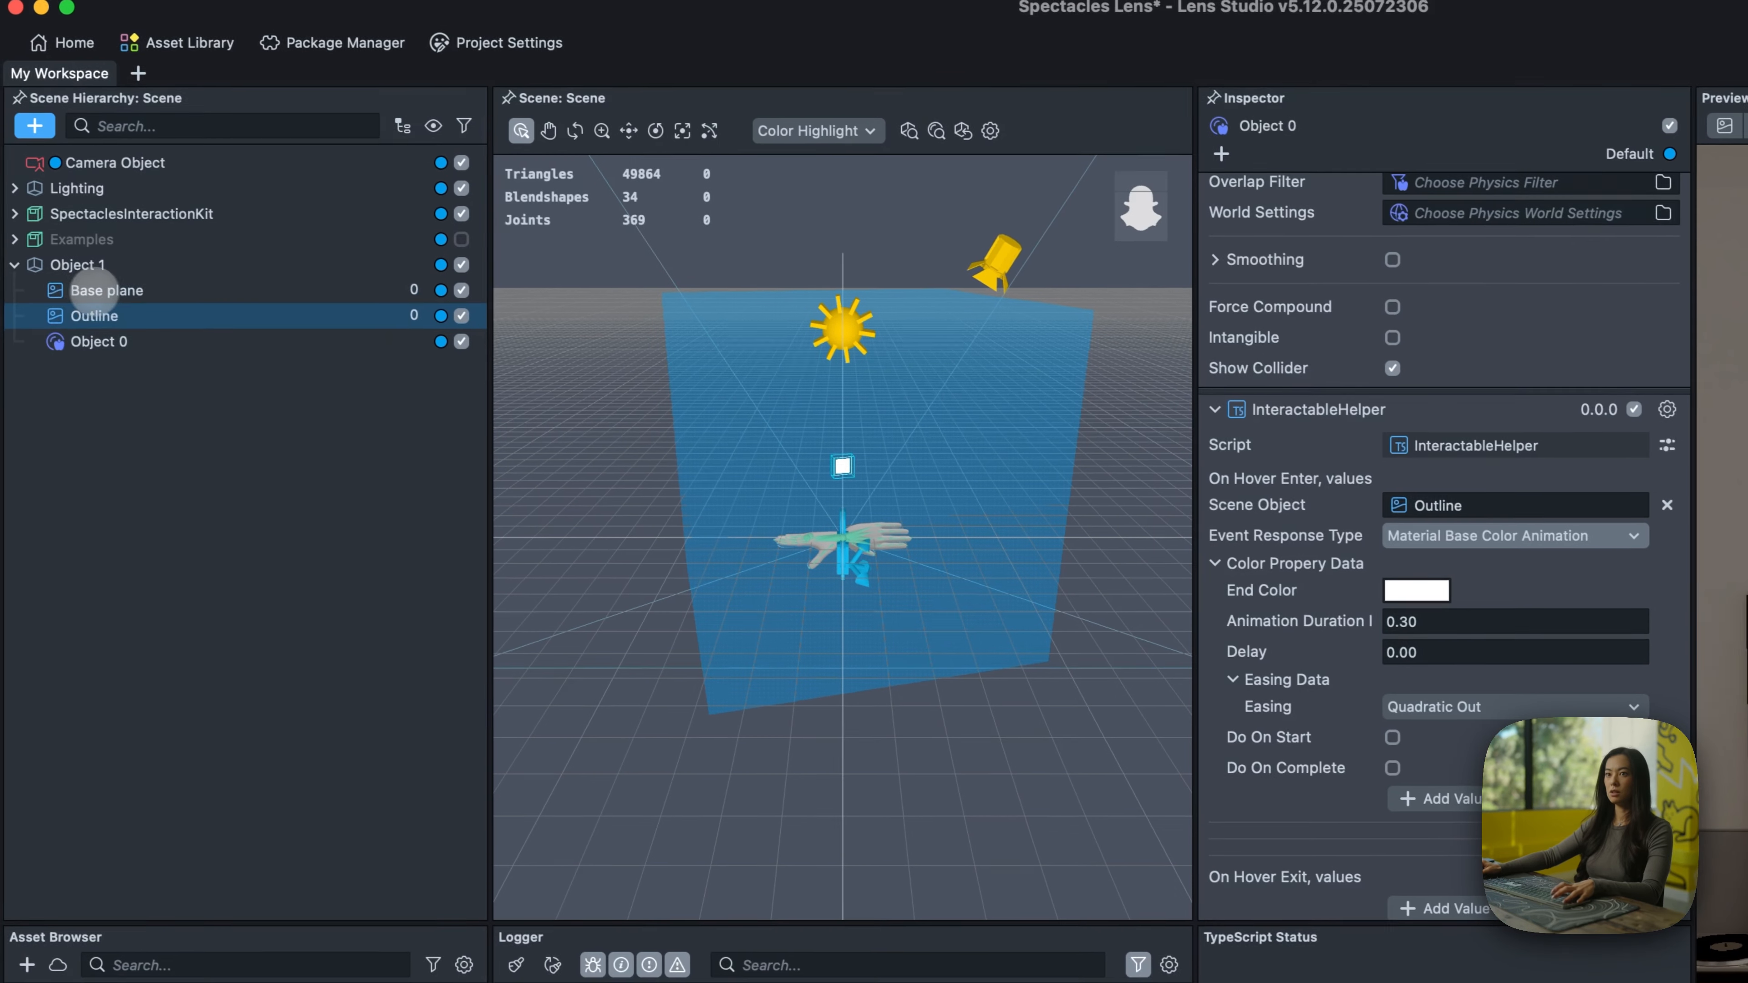
- Set the alpha of the Outline object's image to 0
click(107, 291)
click(104, 341)
click(113, 318)
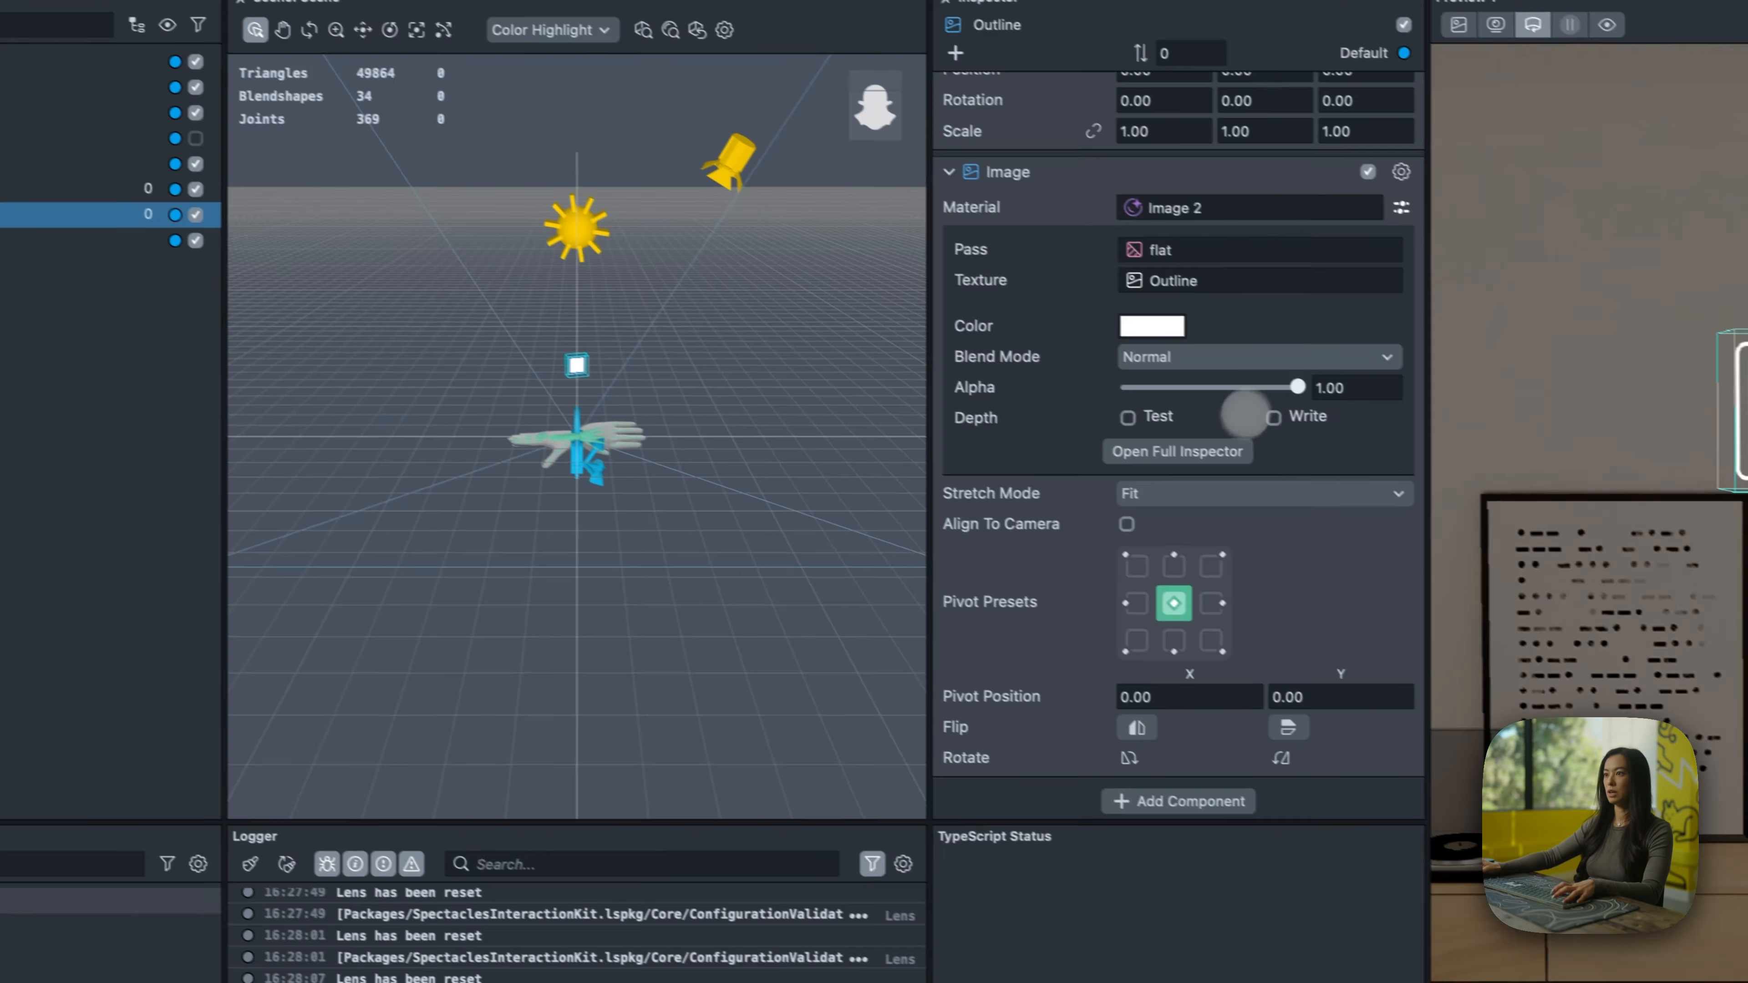
drag(1566, 488, 1123, 487)
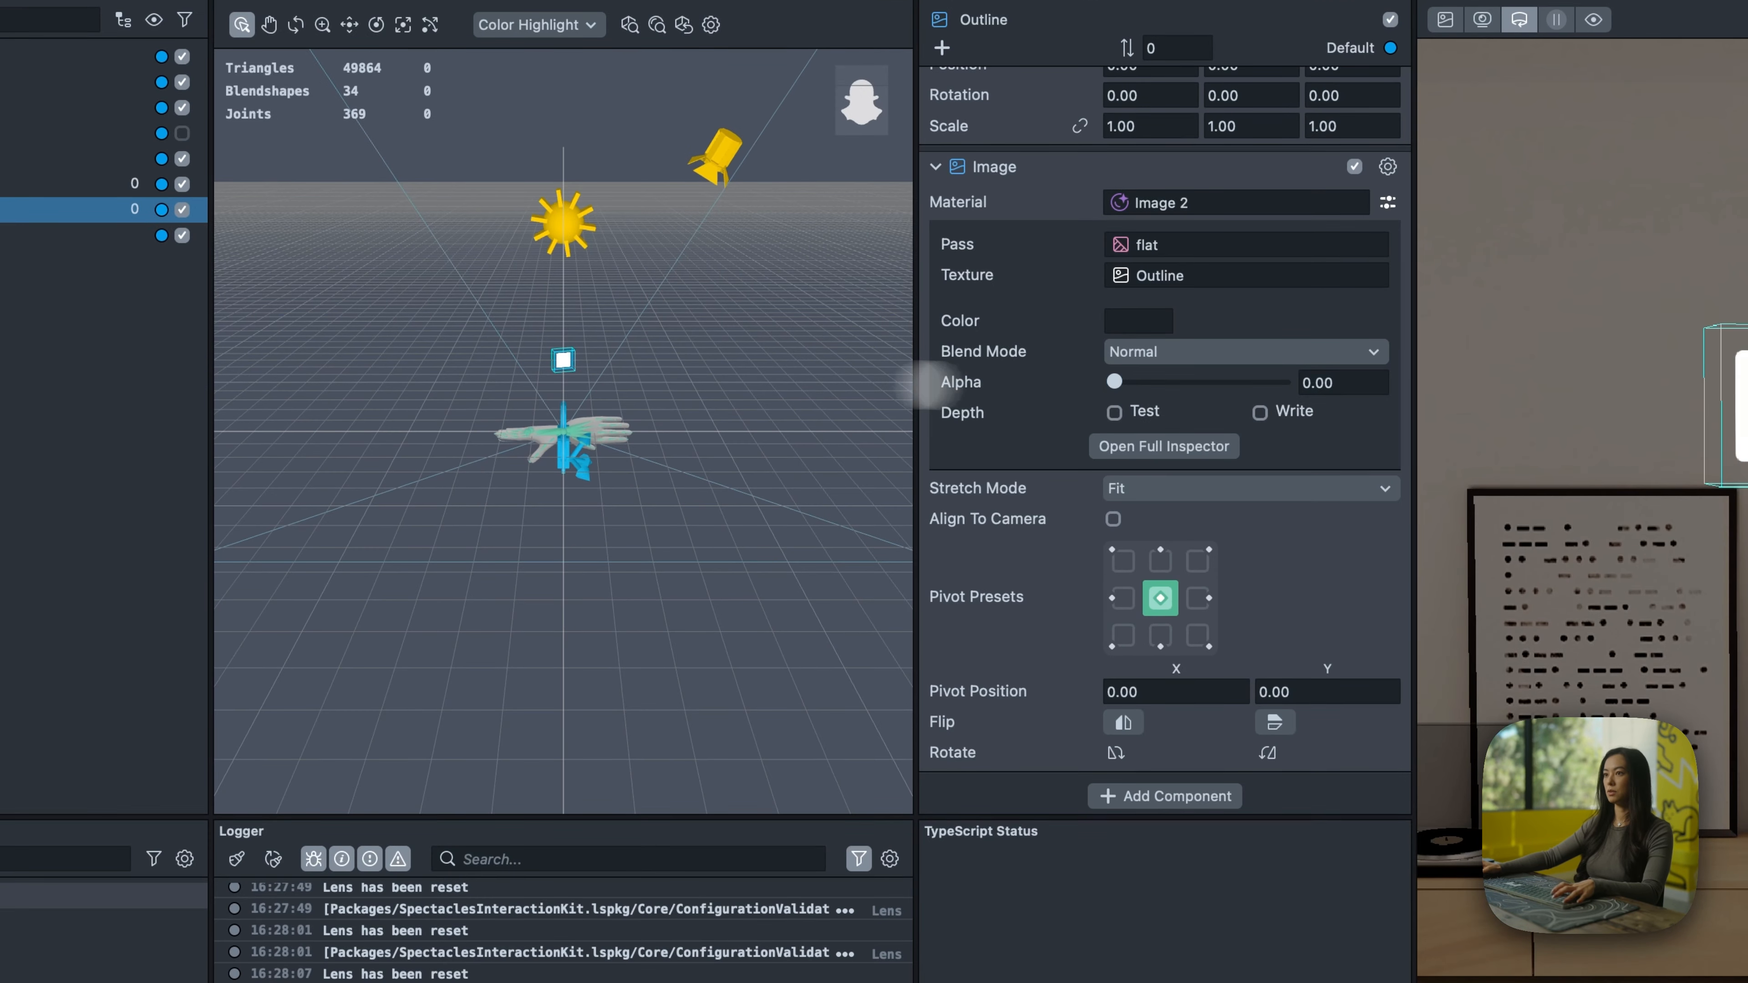